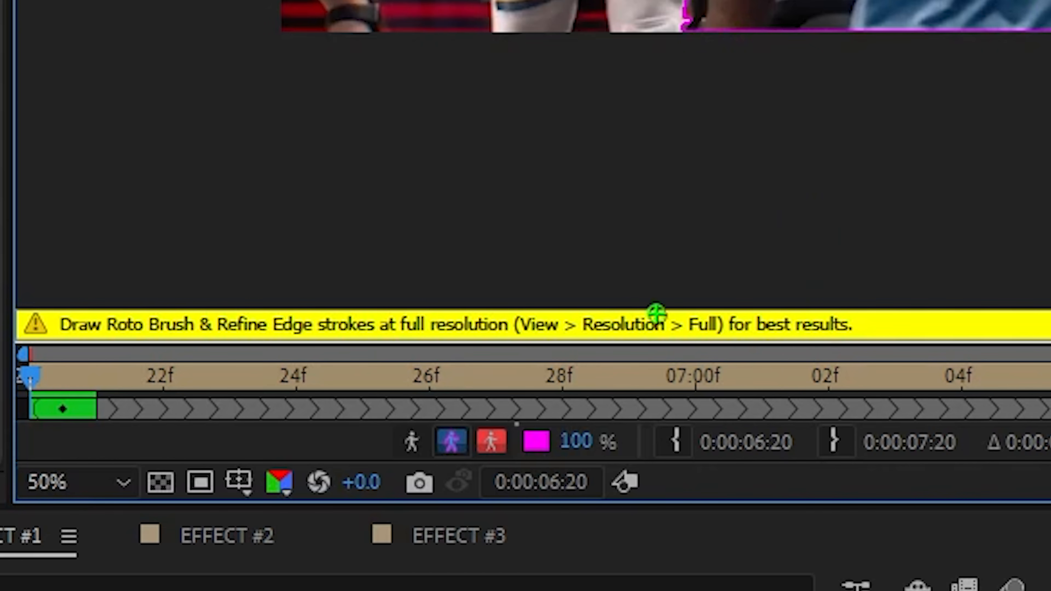
# - Subtract the background beside the player's darker arm and the gap between that arm and the jersey from the Roto Brush selection
pyautogui.click(469, 207)
pyautogui.click(488, 285)
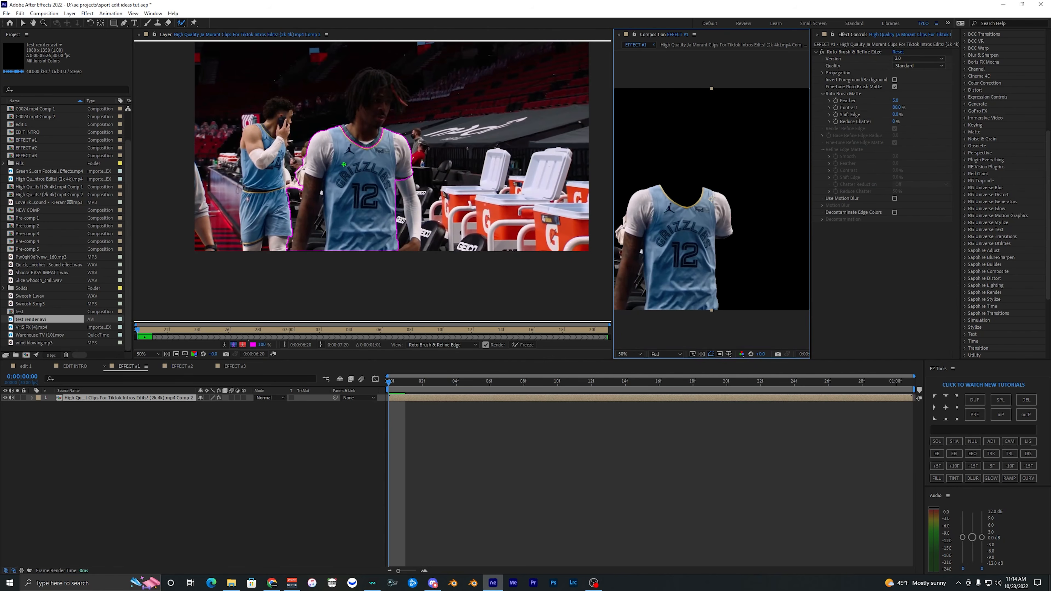
pyautogui.scroll(5, 305, 156)
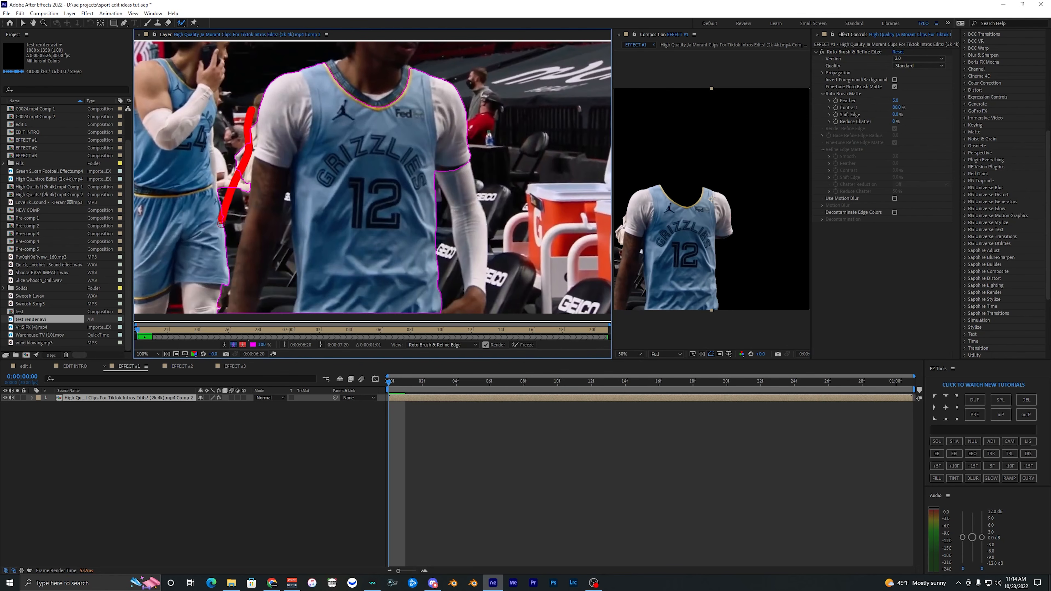
pyautogui.moveTo(235, 212); pyautogui.dragTo(244, 140)
pyautogui.moveTo(279, 311); pyautogui.dragTo(279, 296)
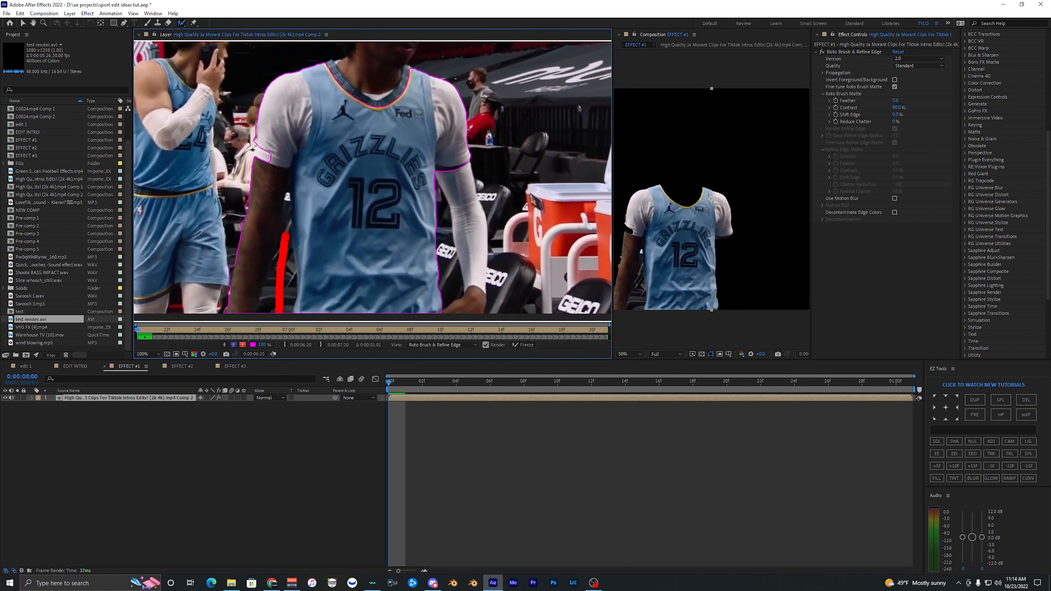
pyautogui.moveTo(285, 235); pyautogui.dragTo(285, 231)
pyautogui.scroll(-2, 235, 205)
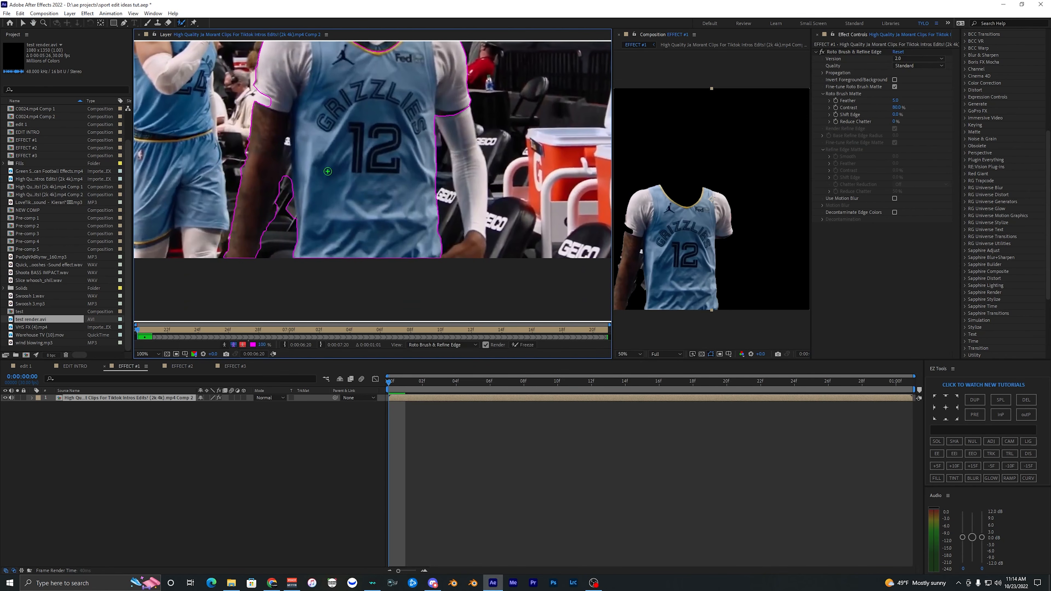
# - Add the player's head and loose hair to the Roto Brush selection and subtract the background beneath the hair
pyautogui.moveTo(327, 171); pyautogui.dragTo(305, 291)
pyautogui.moveTo(346, 157); pyautogui.dragTo(326, 220)
pyautogui.moveTo(319, 264)
pyautogui.mouseDown()
pyautogui.moveTo(343, 136)
pyautogui.moveTo(311, 170)
pyautogui.moveTo(329, 151)
pyautogui.mouseUp()
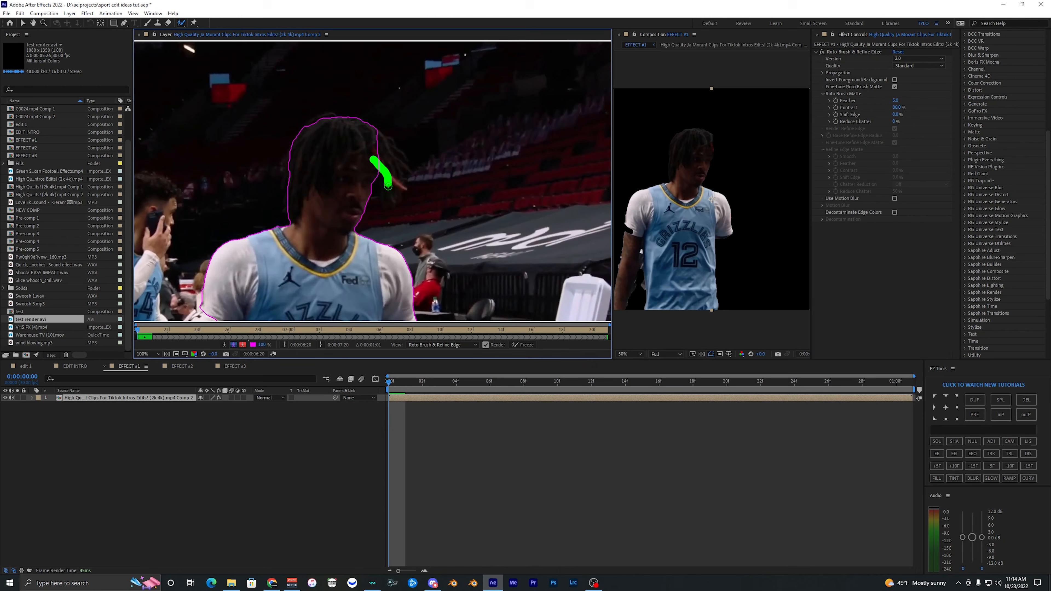
pyautogui.moveTo(388, 186); pyautogui.dragTo(390, 148)
pyautogui.moveTo(359, 185); pyautogui.dragTo(360, 174)
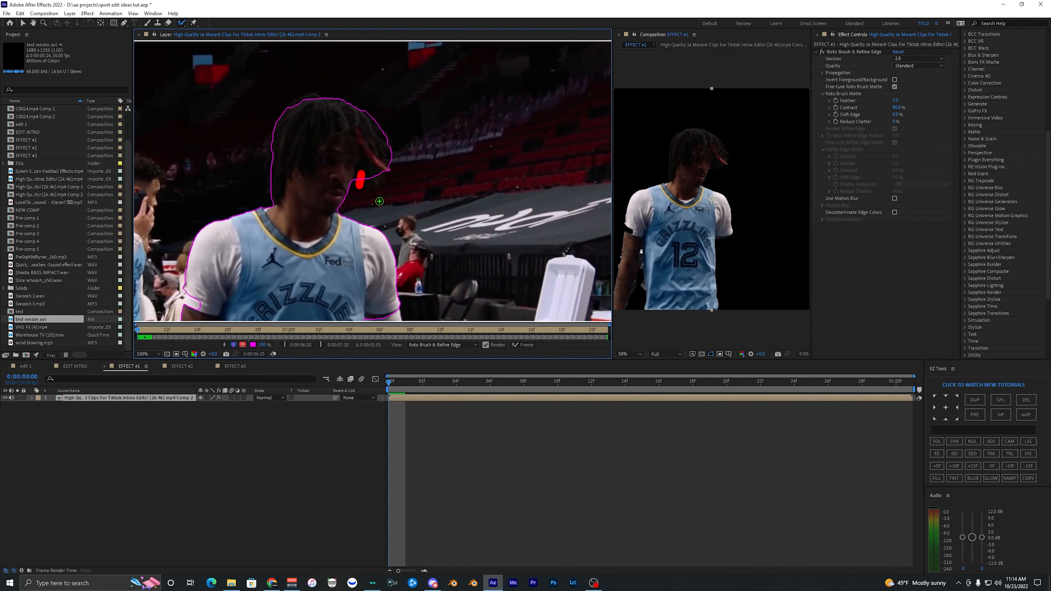
# - Include the player's white-sleeved arm and hand in the Roto Brush selection and subtract the black chairs around it
pyautogui.moveTo(384, 305); pyautogui.dragTo(346, 122)
pyautogui.moveTo(361, 243)
pyautogui.mouseDown()
pyautogui.moveTo(354, 277)
pyautogui.moveTo(371, 209)
pyautogui.mouseUp()
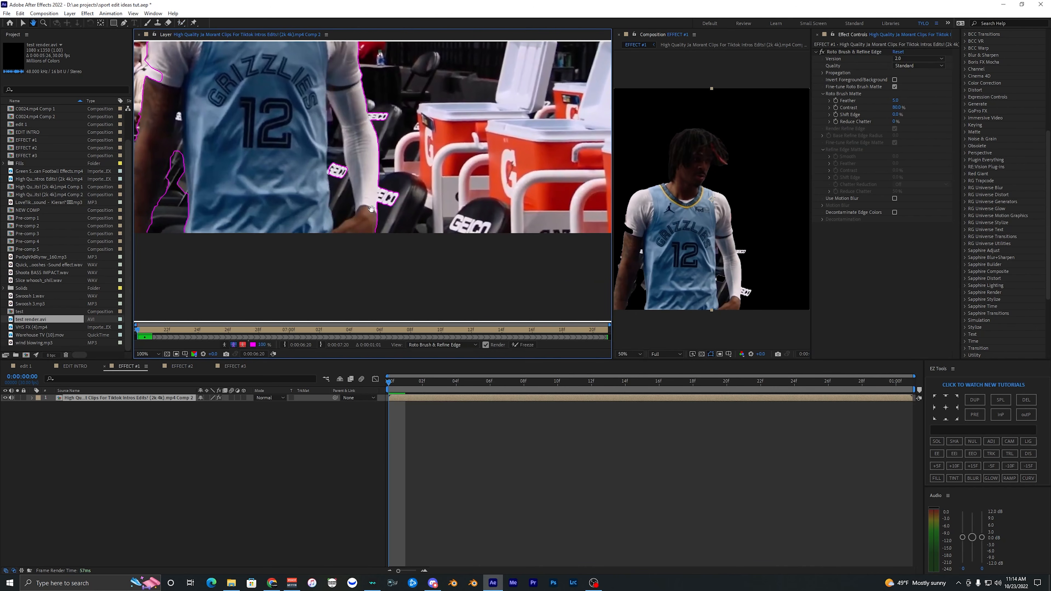
pyautogui.moveTo(338, 159); pyautogui.dragTo(338, 160)
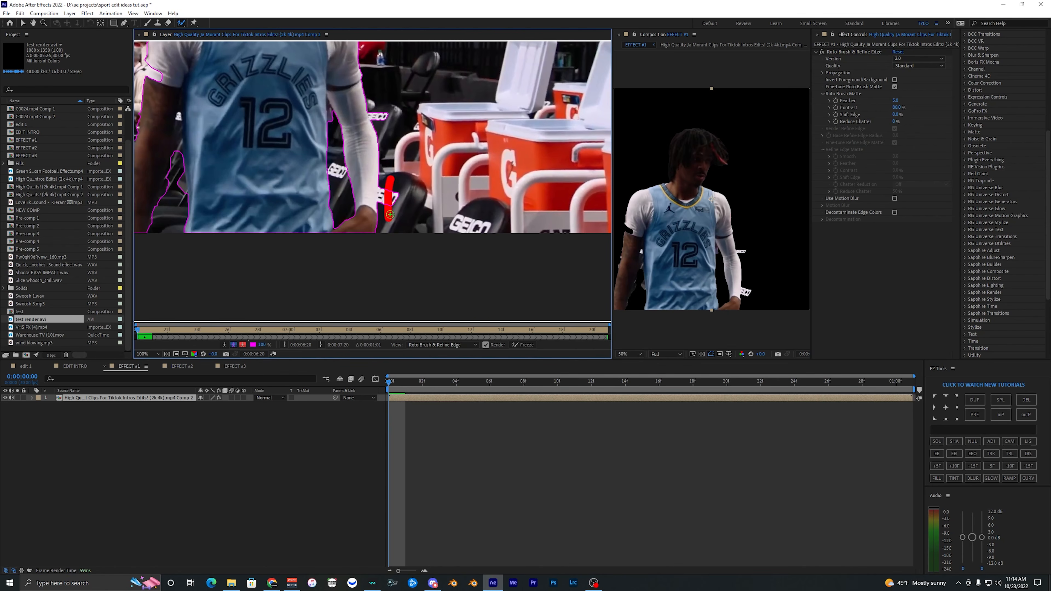
pyautogui.moveTo(390, 215); pyautogui.dragTo(390, 216)
# - Subtract the remaining background gaps between the player's arms and torso from the Roto Brush selection
pyautogui.scroll(3, 382, 173)
pyautogui.moveTo(376, 142)
pyautogui.mouseDown()
pyautogui.moveTo(393, 149)
pyautogui.moveTo(339, 140)
pyautogui.mouseUp()
pyautogui.moveTo(299, 172); pyautogui.dragTo(346, 150)
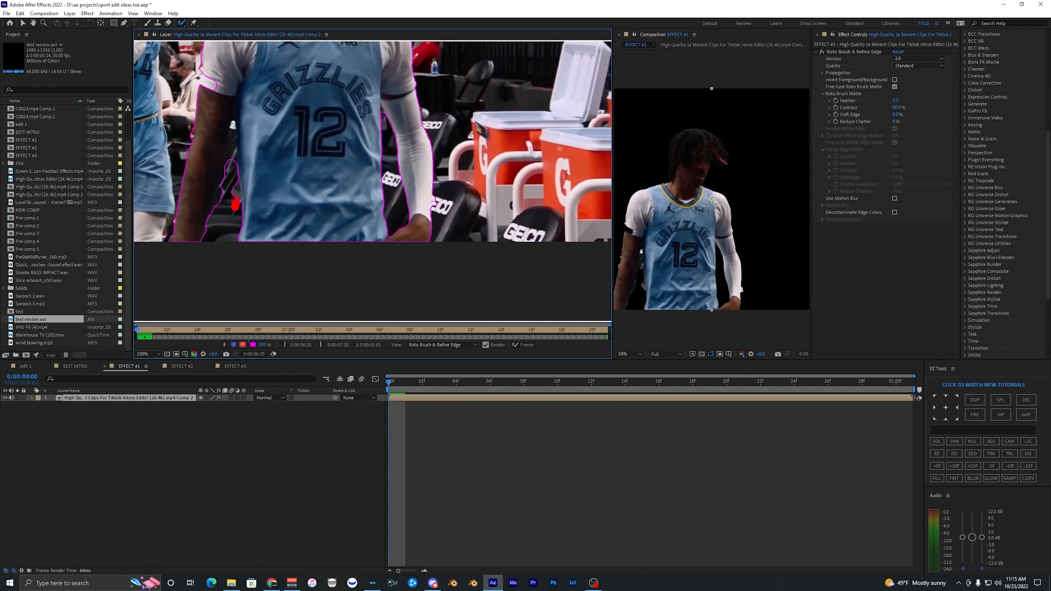
pyautogui.moveTo(234, 144); pyautogui.dragTo(233, 136)
pyautogui.scroll(-1, 373, 168)
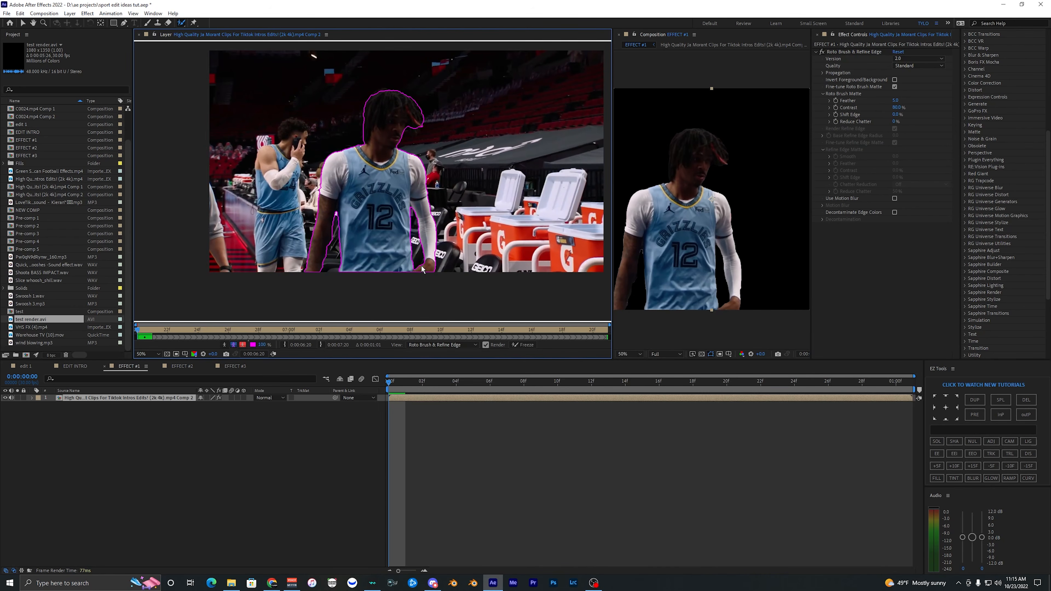
# - Propagate the Roto Brush selection through the clip, checking the outline frame by frame, and freeze the result
pyautogui.press('pagedown')
pyautogui.press('pagedown')
pyautogui.press('pagedown')
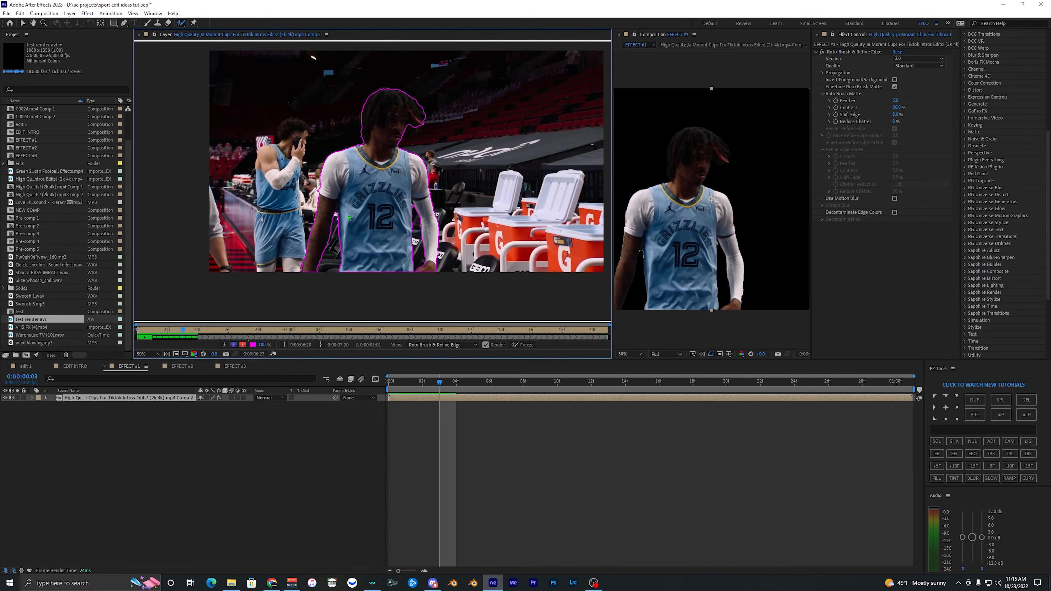
pyautogui.press('pagedown')
pyautogui.scroll(1, 324, 224)
pyautogui.scroll(-1, 324, 224)
pyautogui.press('space')
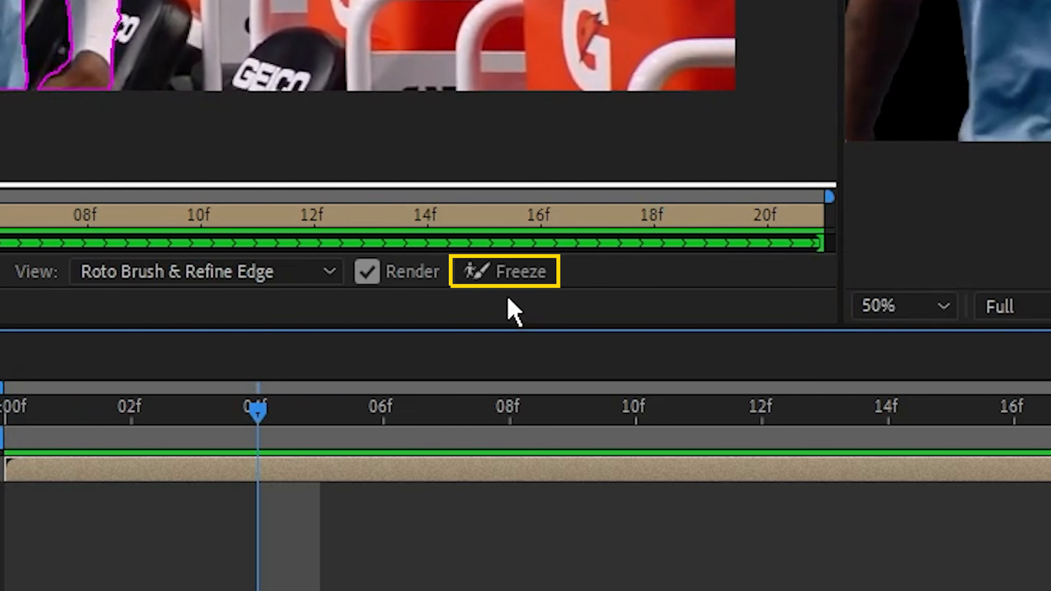
pyautogui.click(513, 274)
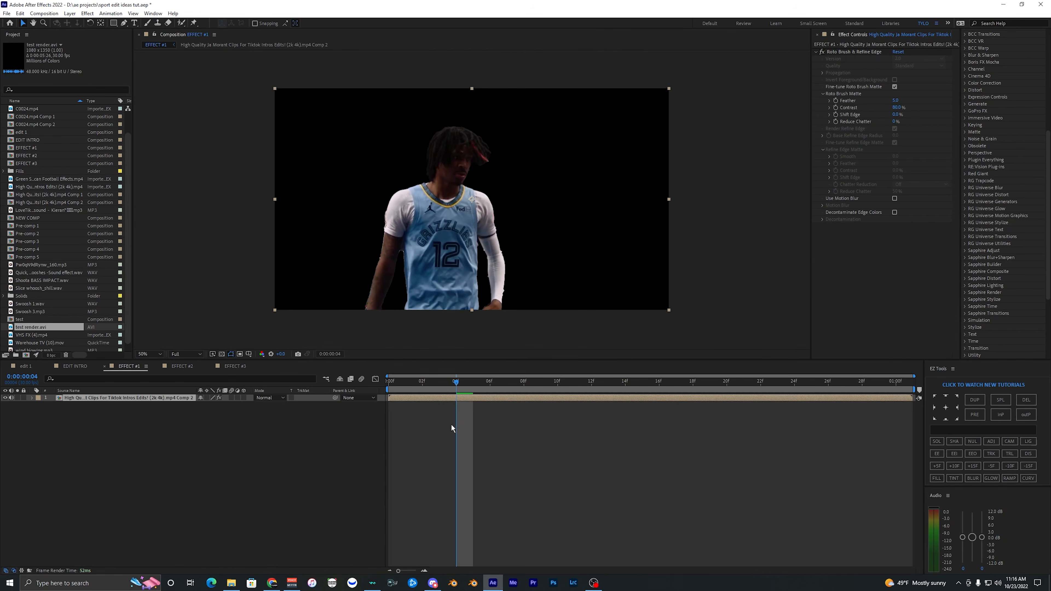
# - Duplicate the cut-out clip layer and remove the Roto Brush & Refine Edge effect from the lower copy
pyautogui.click(438, 405)
pyautogui.click(430, 398)
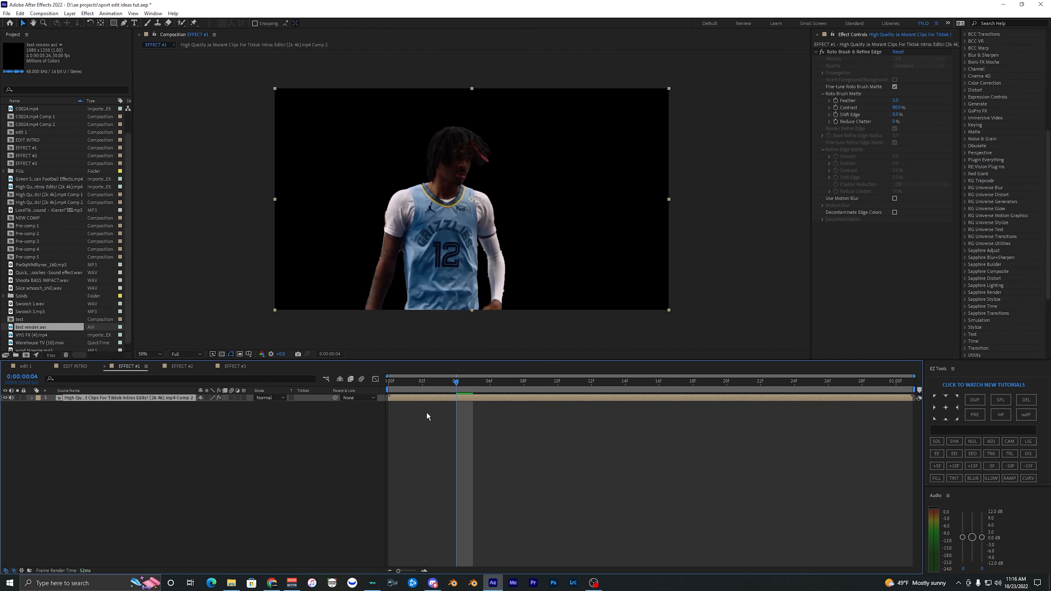
pyautogui.hotkey('ctrl', 'd')
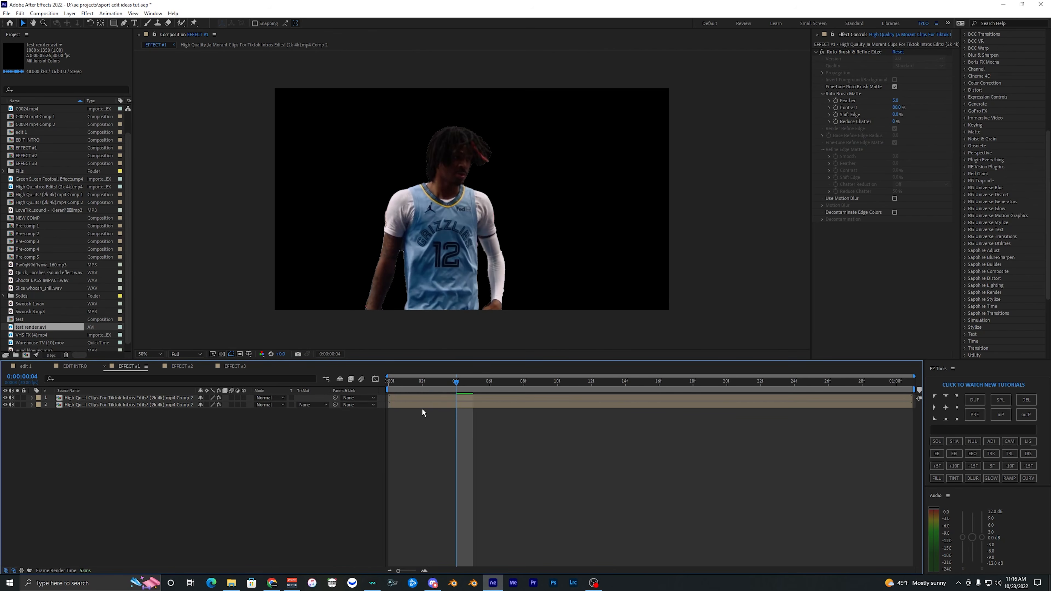
pyautogui.click(418, 406)
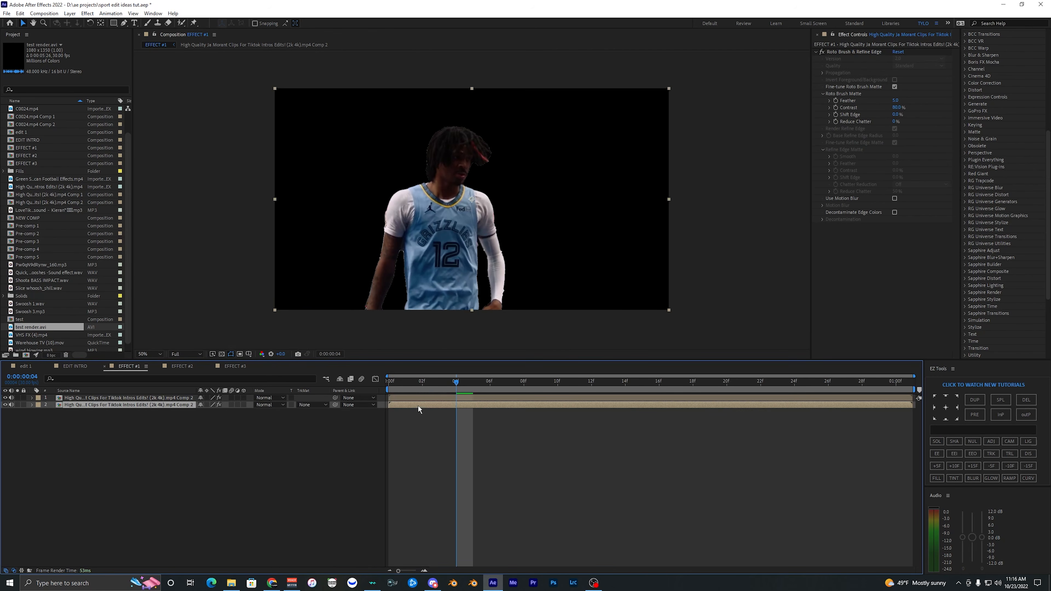
pyautogui.click(844, 53)
pyautogui.press('Delete')
# - Preview the opening frames and compare the cut-out layer with the full background layer beneath it
pyautogui.click(459, 398)
pyautogui.press('space')
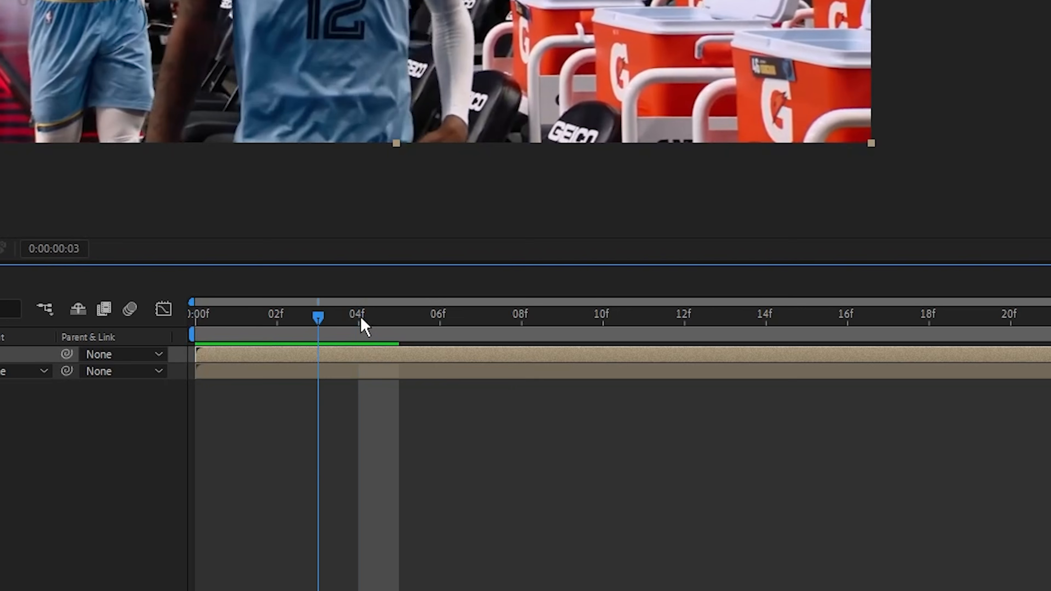
pyautogui.moveTo(361, 319); pyautogui.dragTo(276, 327)
pyautogui.click(260, 375)
pyautogui.click(276, 406)
pyautogui.click(250, 371)
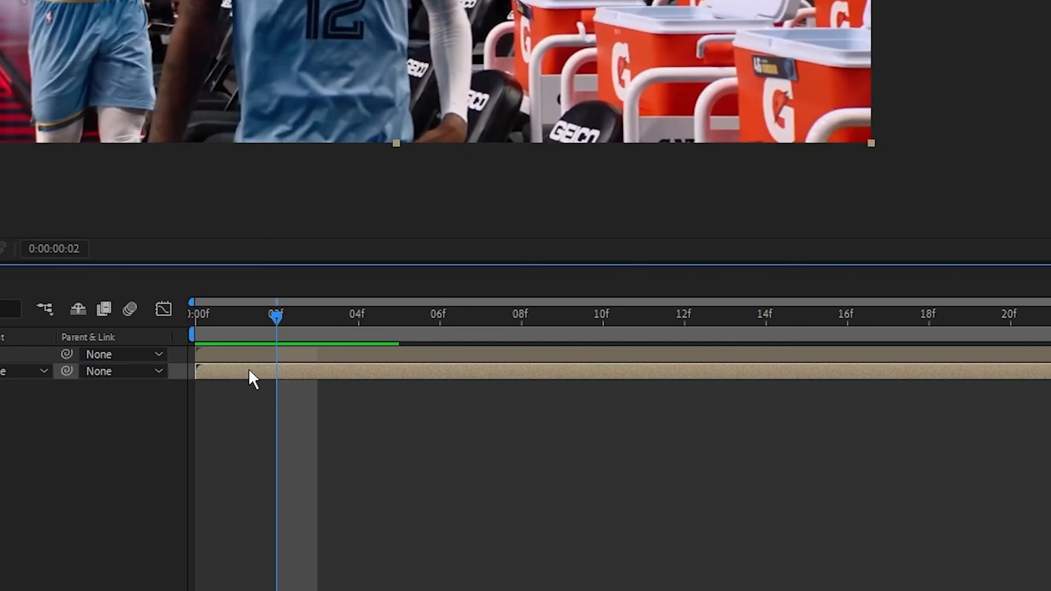
# - Search the effects for "ecto", apply uni.Ecto to the upper cut-out layer, and preview the glow
pyautogui.scroll(-5, 1001, 226)
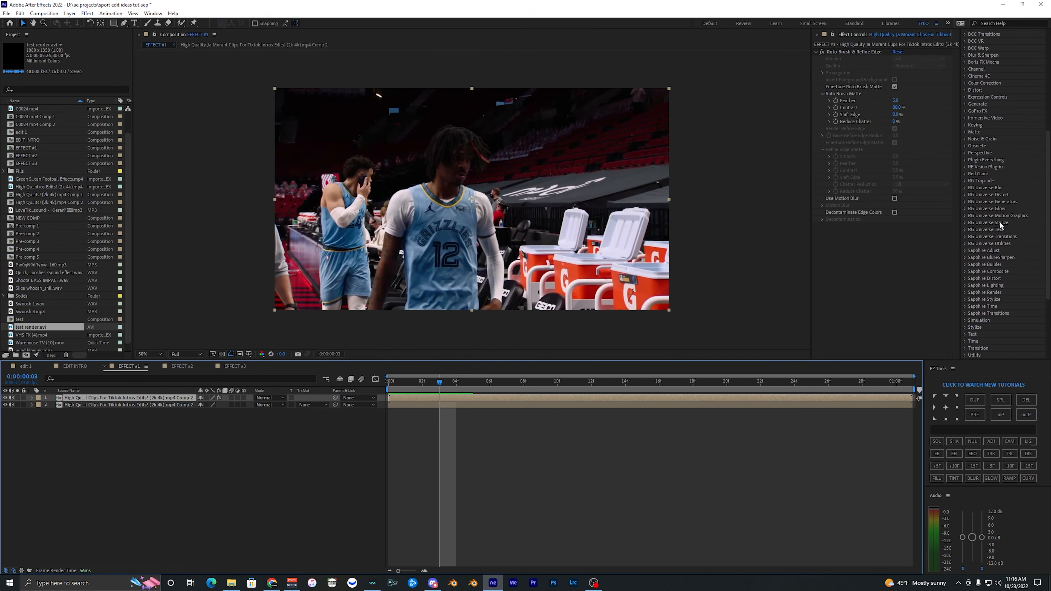
pyautogui.scroll(5, 1001, 226)
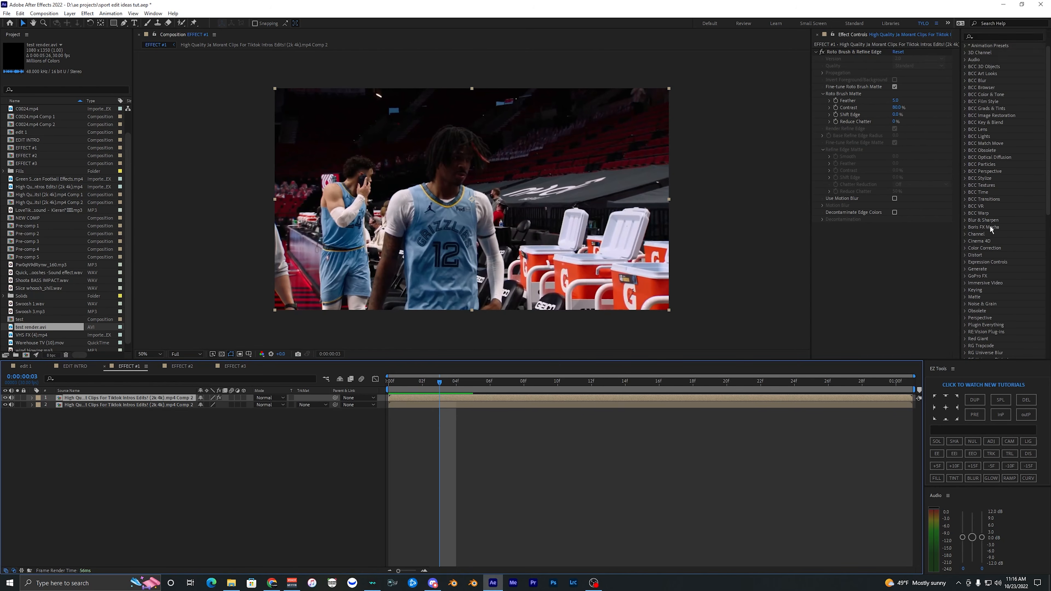
pyautogui.scroll(-5, 991, 230)
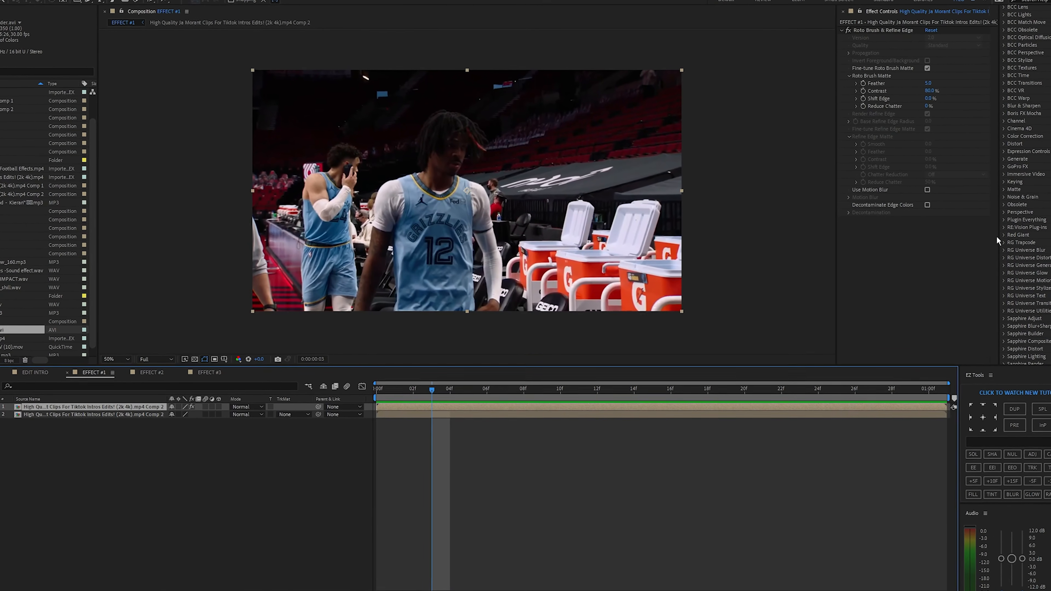
pyautogui.click(983, 70)
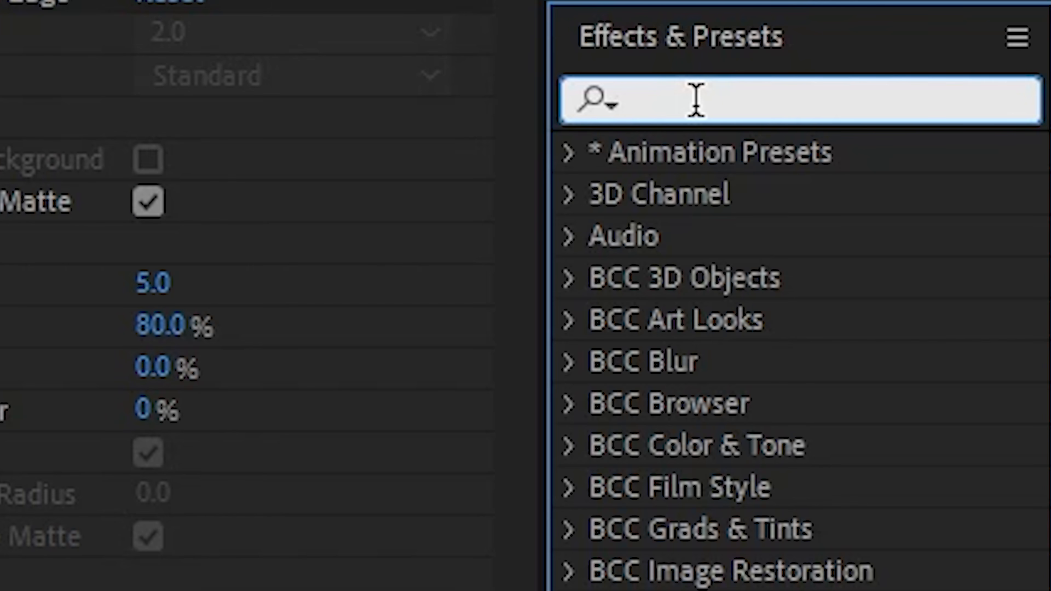
pyautogui.write('ect')
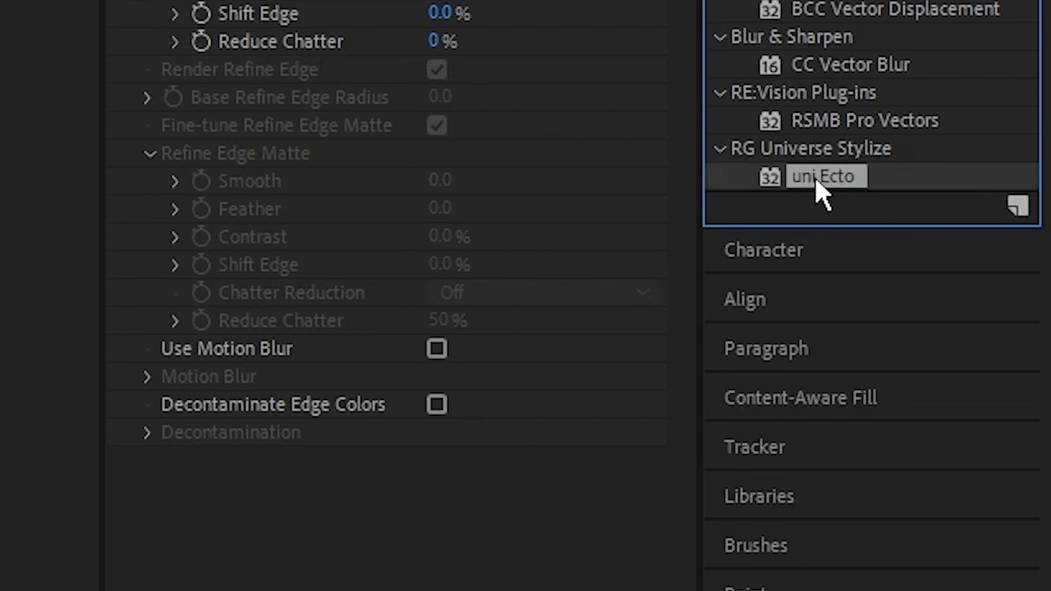
pyautogui.moveTo(816, 183); pyautogui.dragTo(317, 558)
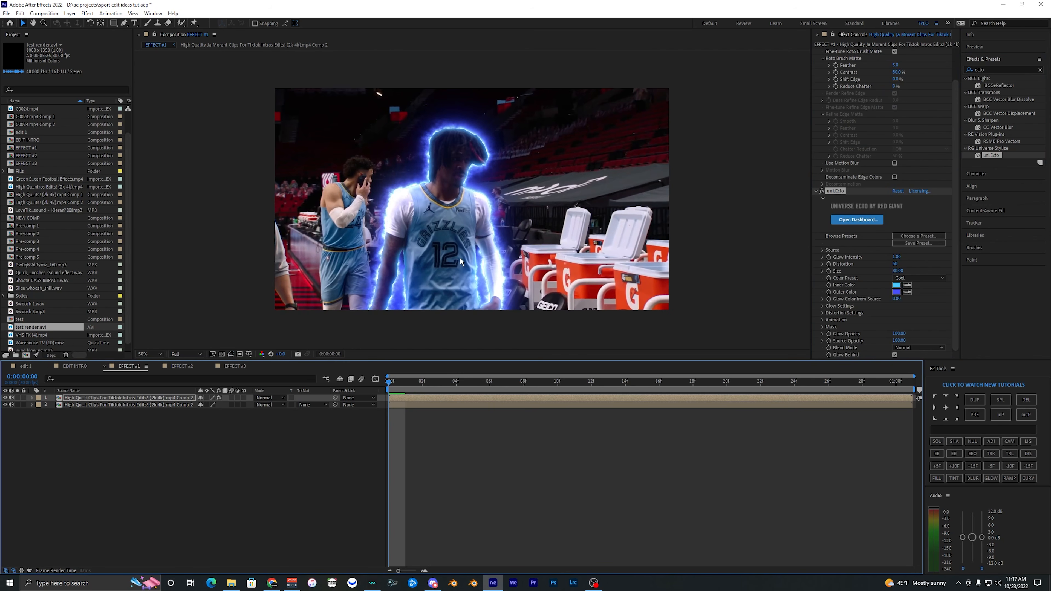
pyautogui.press('space')
pyautogui.click(546, 383)
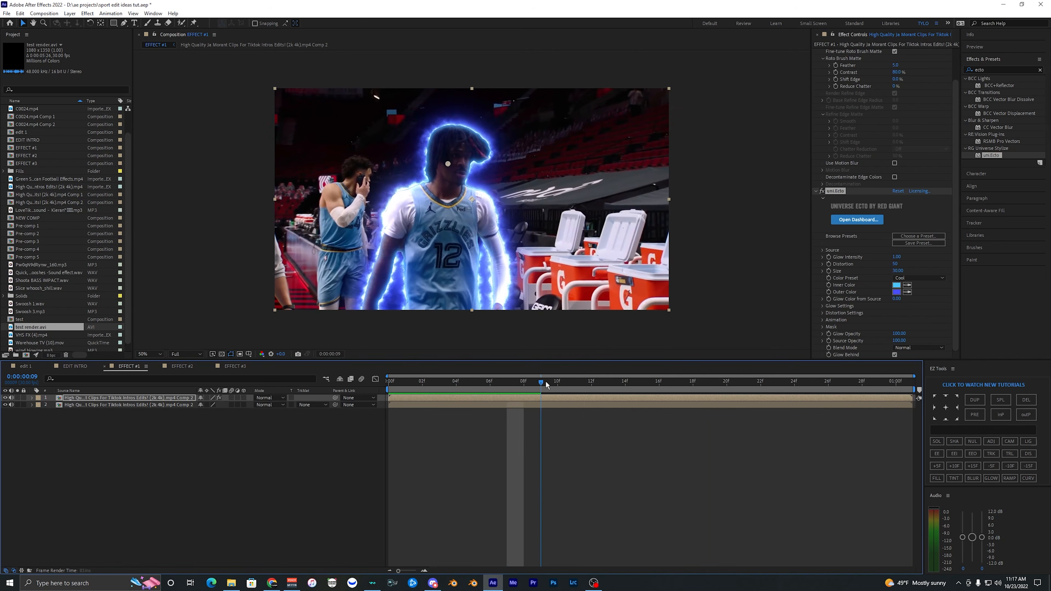
# - Try the Saber effect on the upper cut-out layer in place of uni.Ecto and remove it
pyautogui.click(997, 71)
pyautogui.press('Delete')
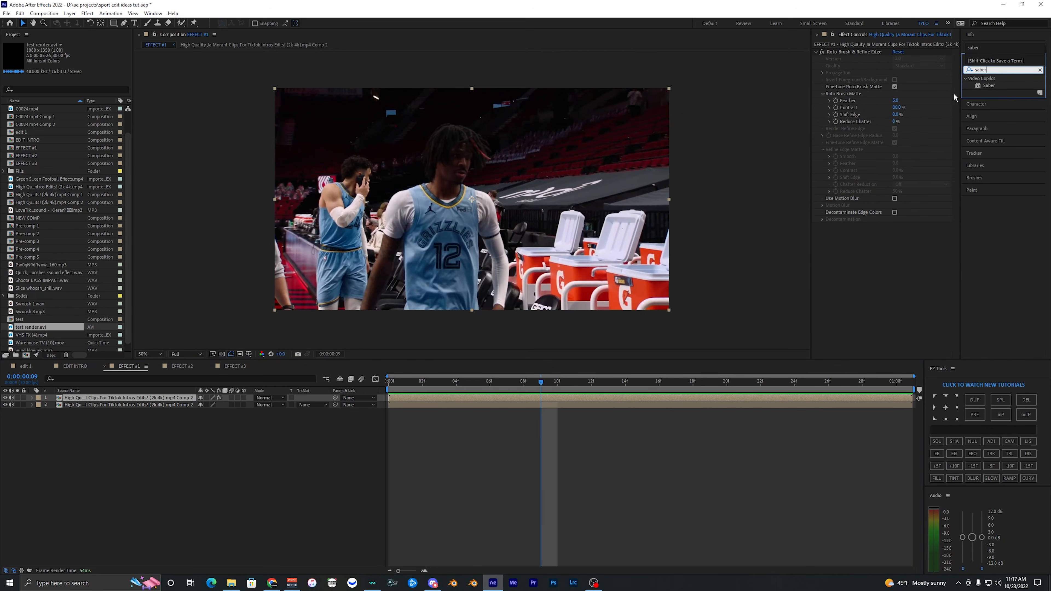
pyautogui.write('saber')
pyautogui.doubleClick(988, 86)
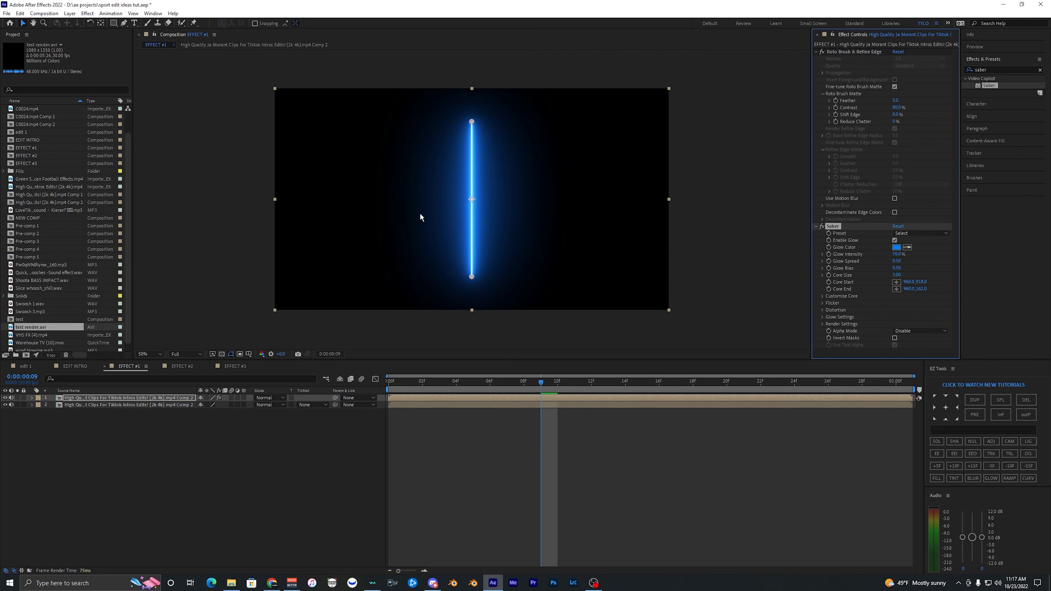
pyautogui.press('Delete')
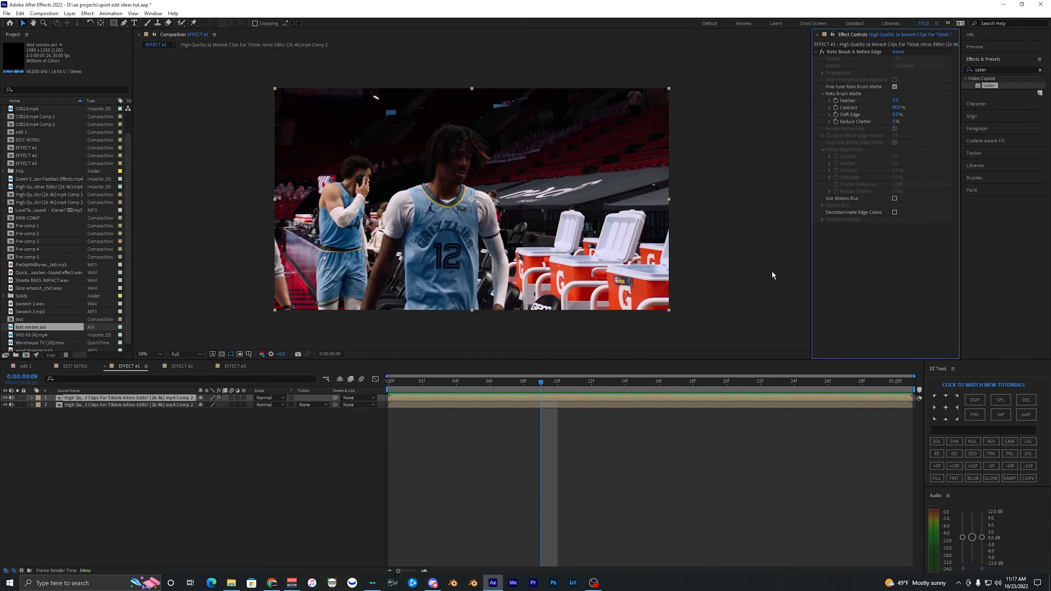
# - Apply the uni.Ecto effect to the upper cut-out layer again and preview the glow
pyautogui.click(999, 69)
pyautogui.press('BackSpace')
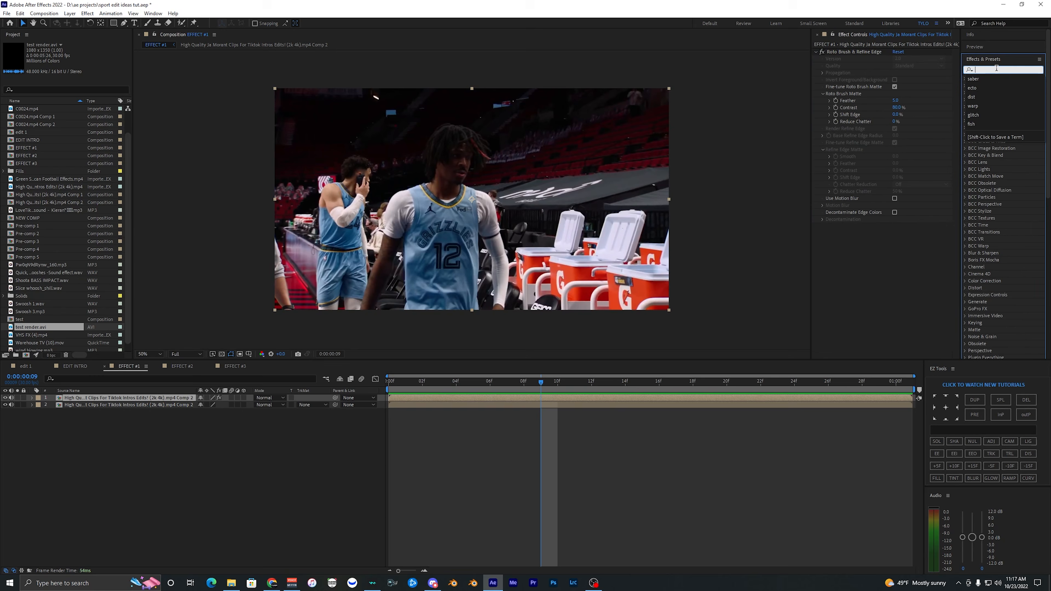
pyautogui.write('ecto')
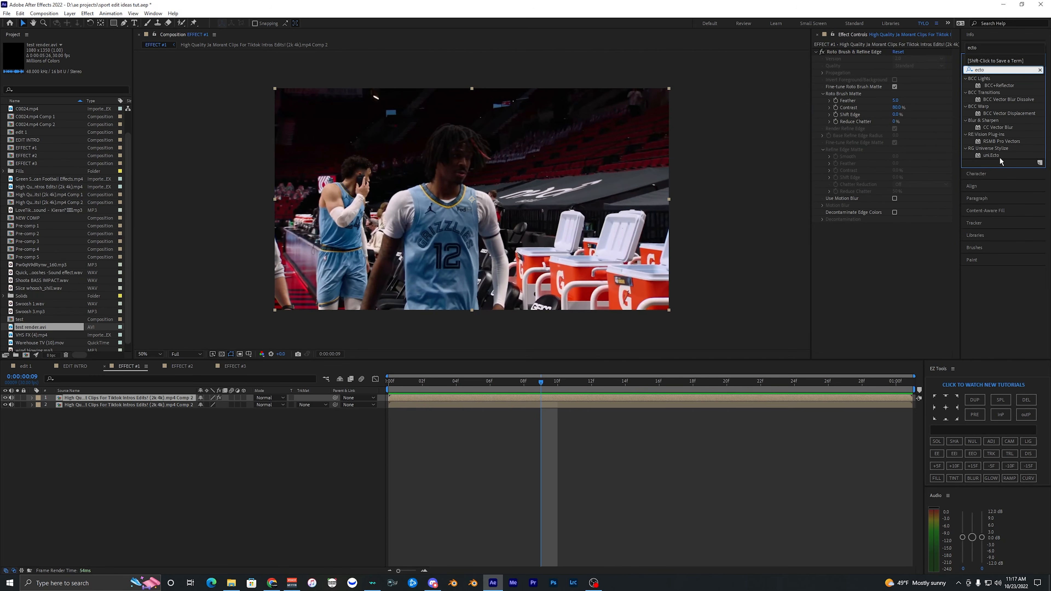
pyautogui.doubleClick(991, 155)
pyautogui.press('space')
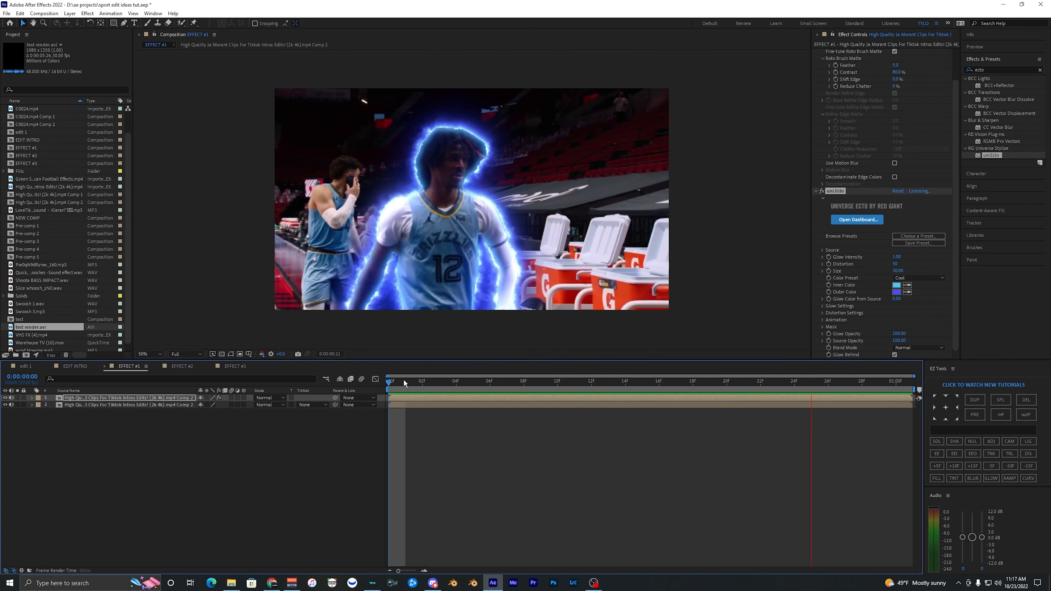
# - Return to the first frame and set uni.Ecto's inner glow colour on the upper cut-out layer to red
pyautogui.moveTo(405, 384)
pyautogui.mouseDown()
pyautogui.moveTo(466, 382)
pyautogui.moveTo(390, 385)
pyautogui.mouseUp()
pyautogui.click(413, 399)
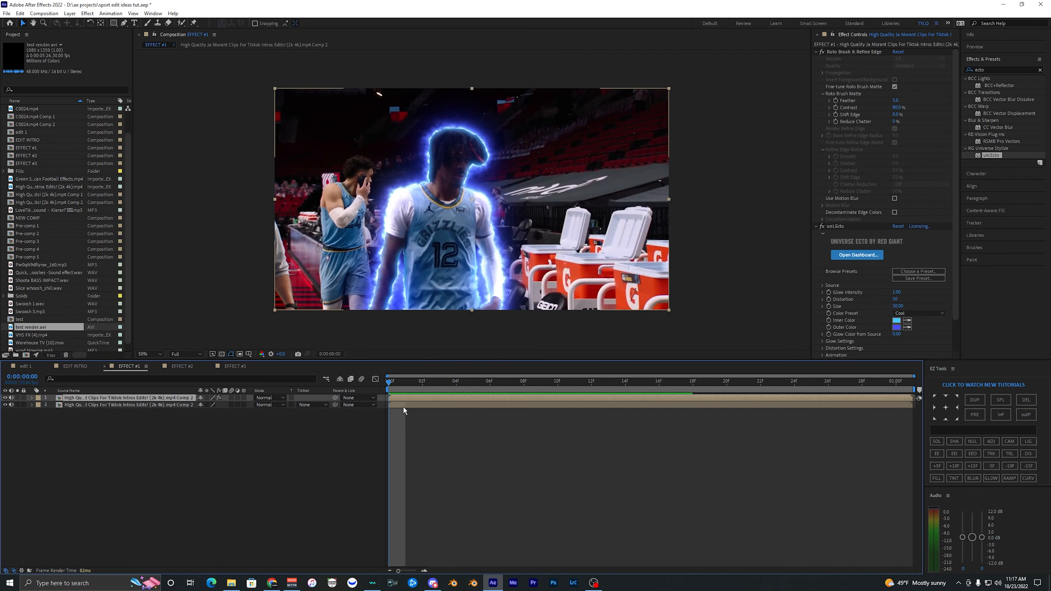
pyautogui.click(403, 406)
pyautogui.click(404, 398)
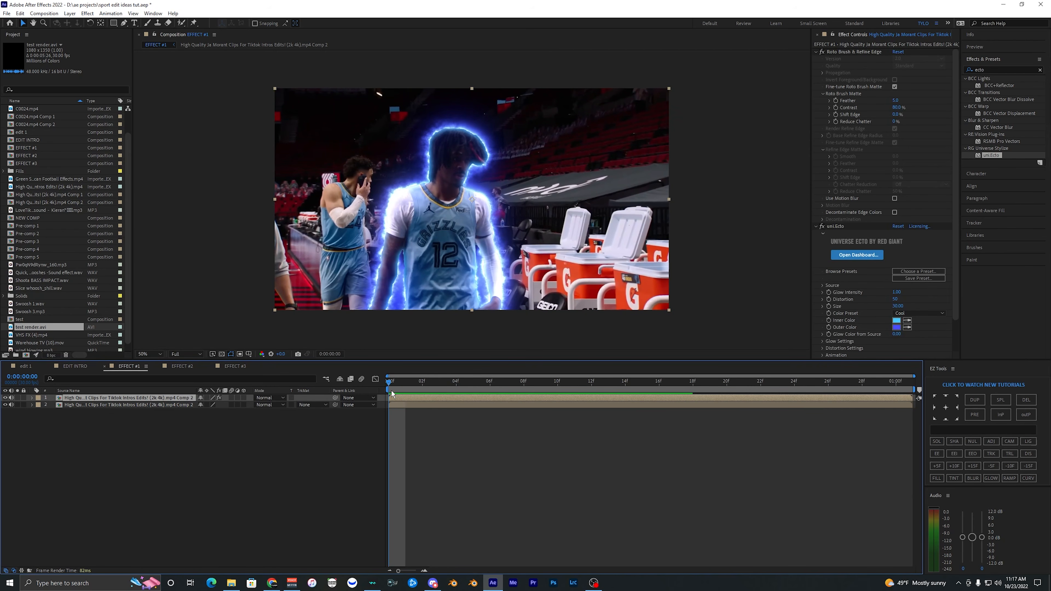
pyautogui.moveTo(392, 391)
pyautogui.mouseDown()
pyautogui.moveTo(495, 387)
pyautogui.moveTo(388, 385)
pyautogui.mouseUp()
pyautogui.click(836, 226)
pyautogui.scroll(-2, 883, 283)
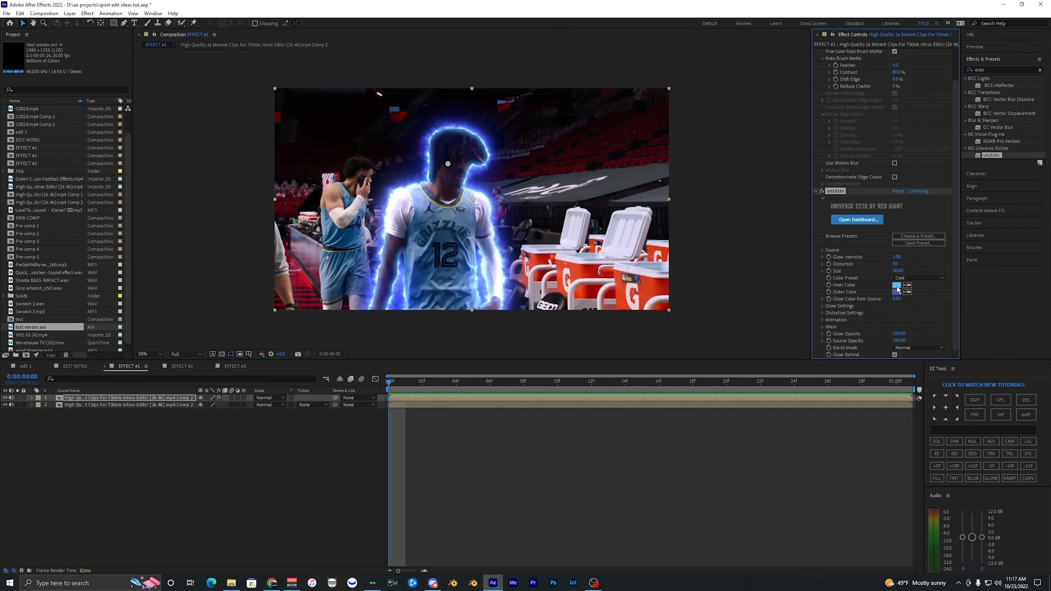
pyautogui.click(896, 286)
pyautogui.moveTo(726, 313); pyautogui.dragTo(725, 392)
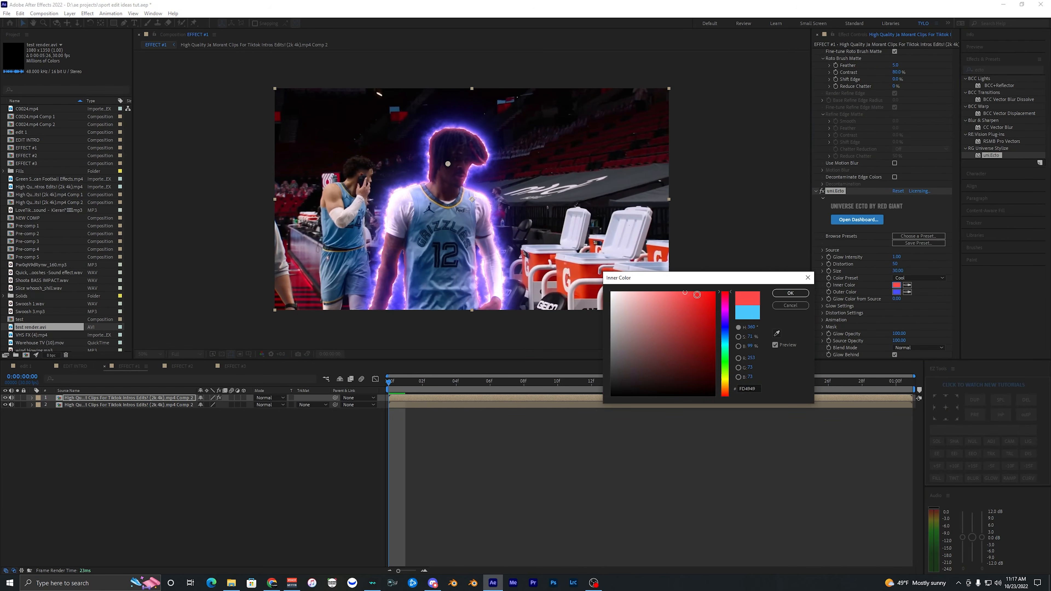
pyautogui.click(790, 293)
# - Set uni.Ecto's outer glow colour to magenta and preview the recoloured glow
pyautogui.click(896, 292)
pyautogui.moveTo(729, 339)
pyautogui.mouseDown()
pyautogui.moveTo(730, 315)
pyautogui.moveTo(712, 318)
pyautogui.moveTo(719, 325)
pyautogui.mouseUp()
pyautogui.click(787, 293)
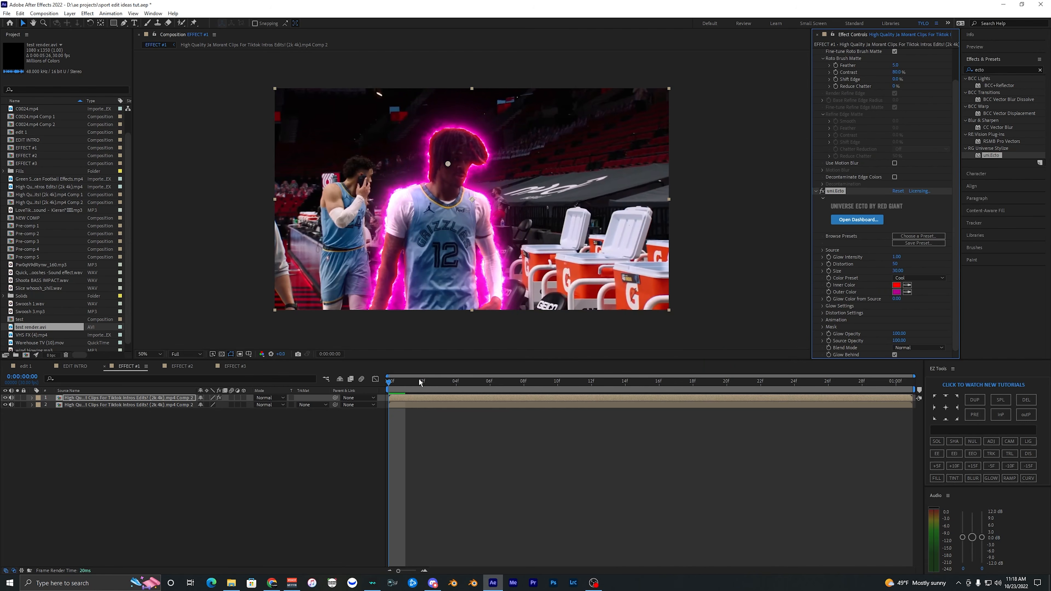
pyautogui.moveTo(419, 383)
pyautogui.mouseDown()
pyautogui.moveTo(648, 384)
pyautogui.moveTo(407, 387)
pyautogui.mouseUp()
pyautogui.press('space')
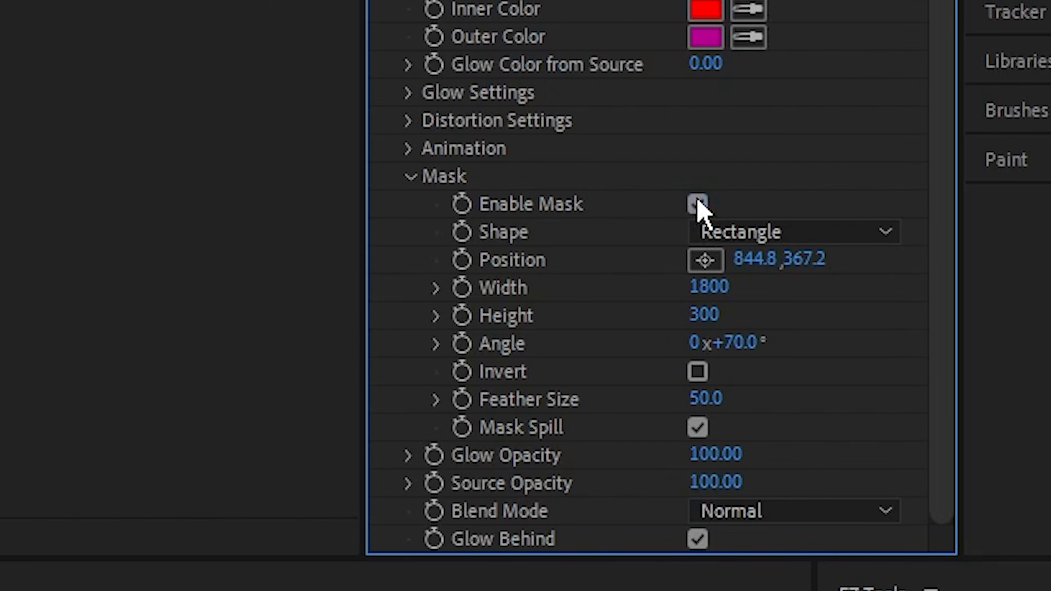
# - Enable uni.Ecto's rectangular glow mask and set its width to 1170, height to 250 and angle to 66°
pyautogui.click(697, 203)
pyautogui.moveTo(721, 285); pyautogui.dragTo(751, 284)
pyautogui.moveTo(681, 282); pyautogui.dragTo(336, 298)
pyautogui.moveTo(700, 316); pyautogui.dragTo(547, 311)
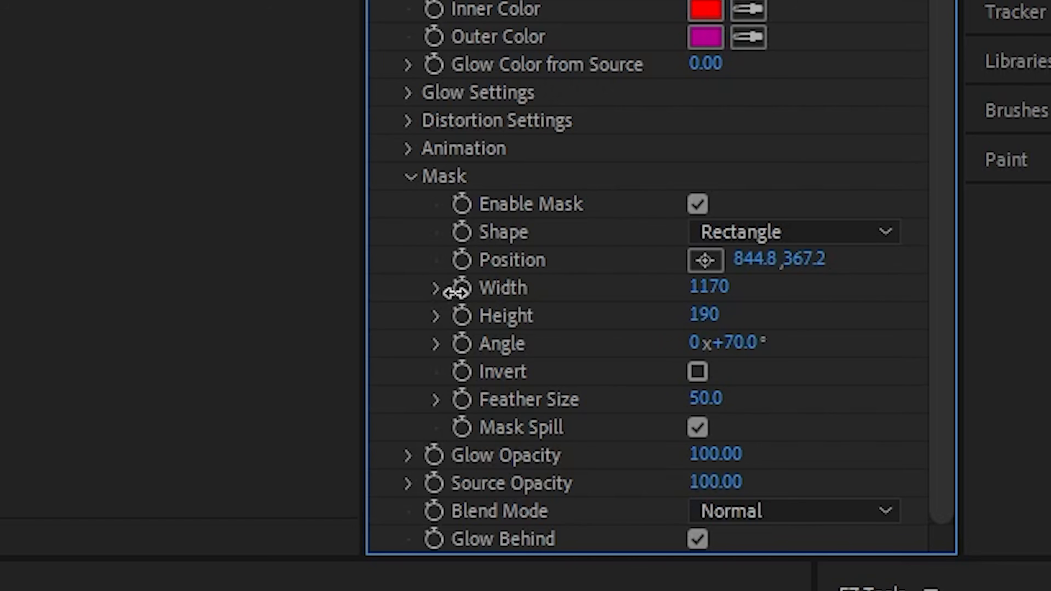
pyautogui.click(704, 315)
pyautogui.write('250')
pyautogui.press('Return')
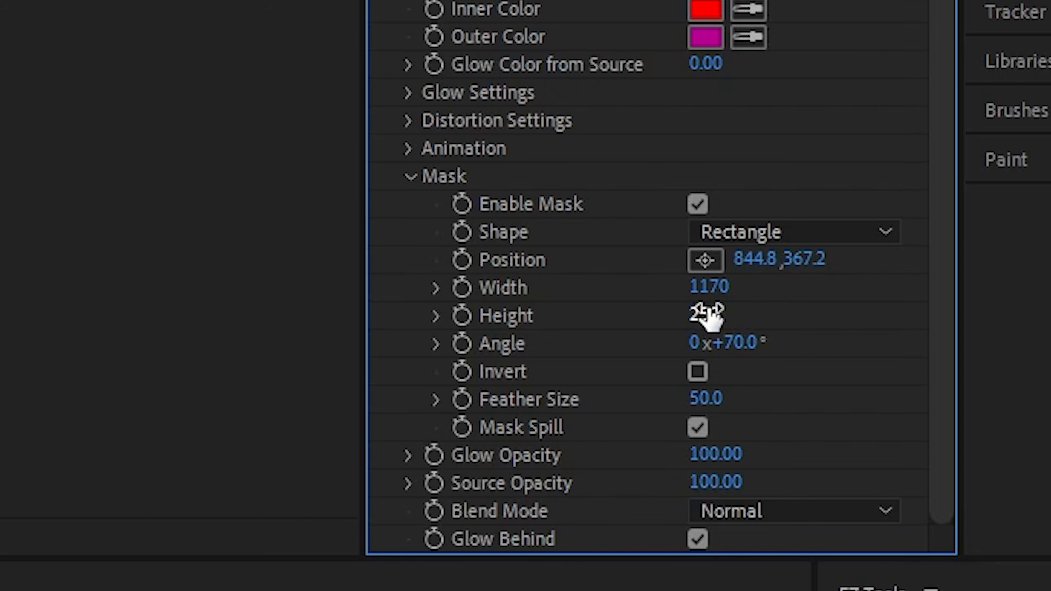
pyautogui.moveTo(733, 343); pyautogui.dragTo(709, 333)
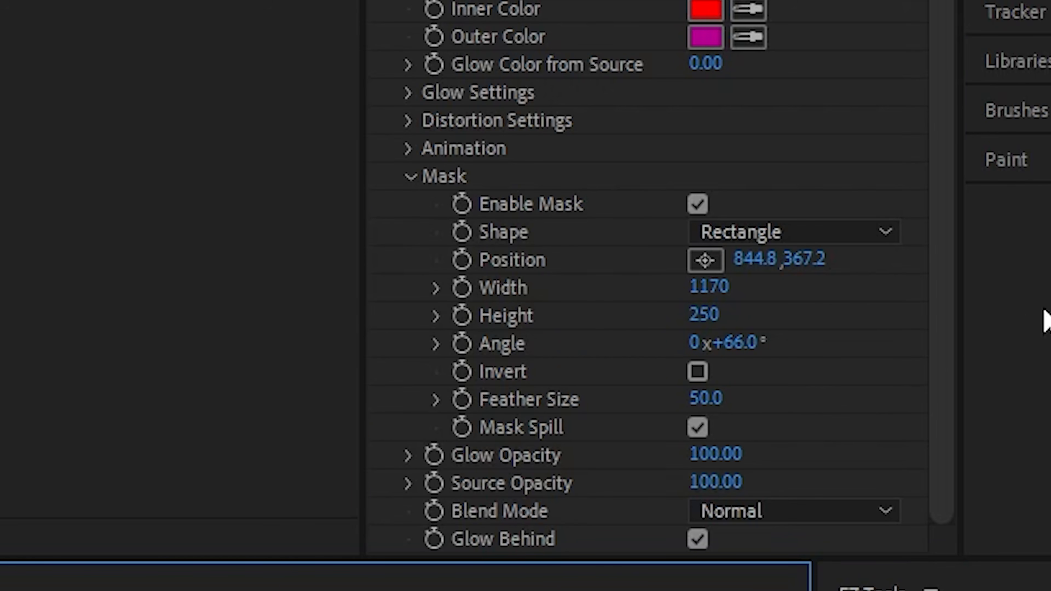
# - Set the glow mask's position to 844.8, 35.2 above the player's head and start keyframing it at the first frame
pyautogui.moveTo(800, 260); pyautogui.dragTo(681, 258)
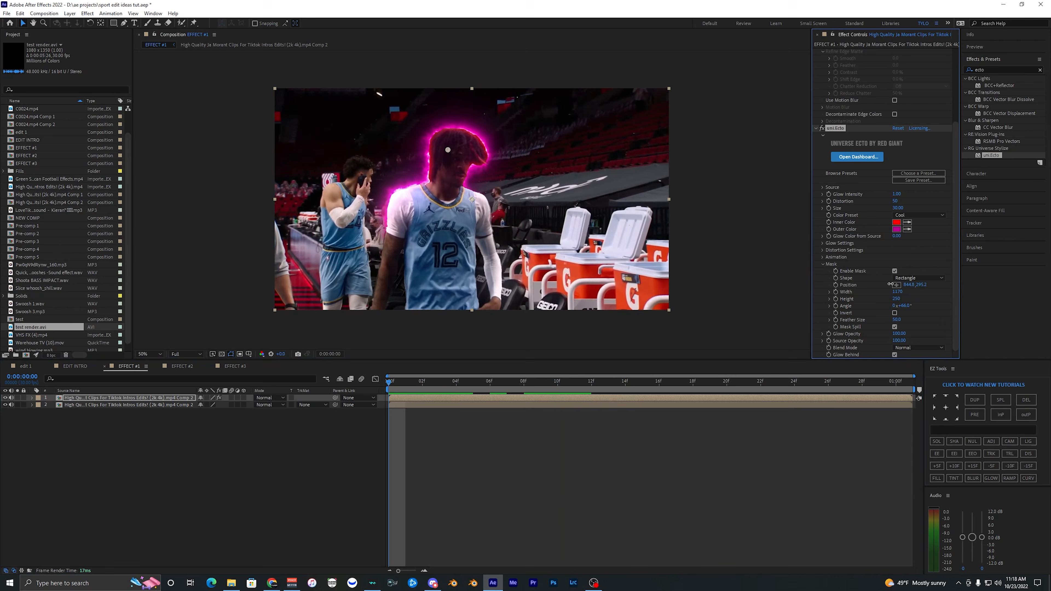
pyautogui.moveTo(890, 285)
pyautogui.mouseDown()
pyautogui.moveTo(777, 285)
pyautogui.moveTo(984, 284)
pyautogui.moveTo(789, 272)
pyautogui.mouseUp()
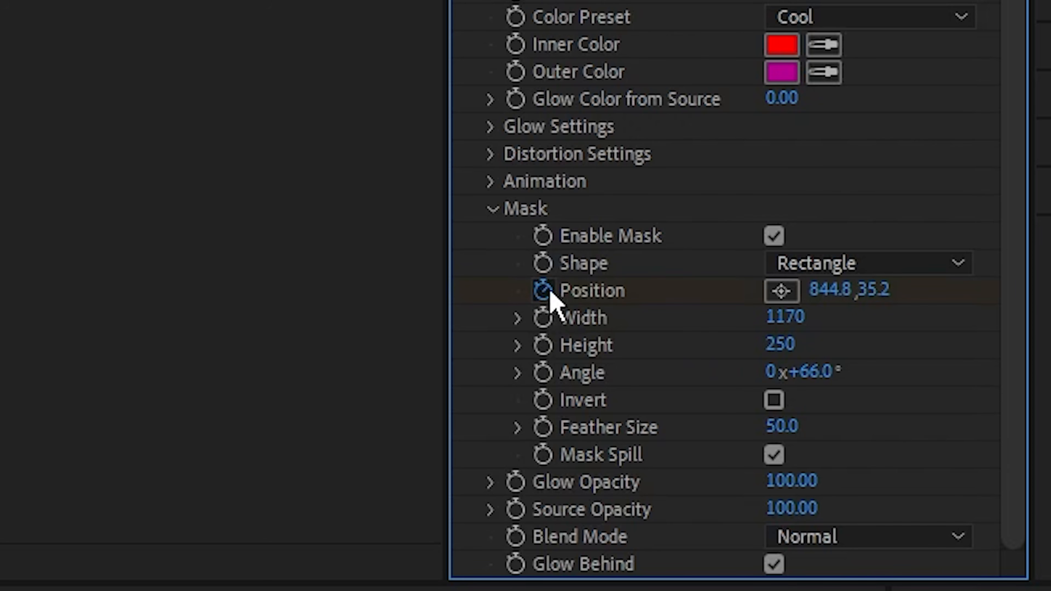
pyautogui.click(836, 285)
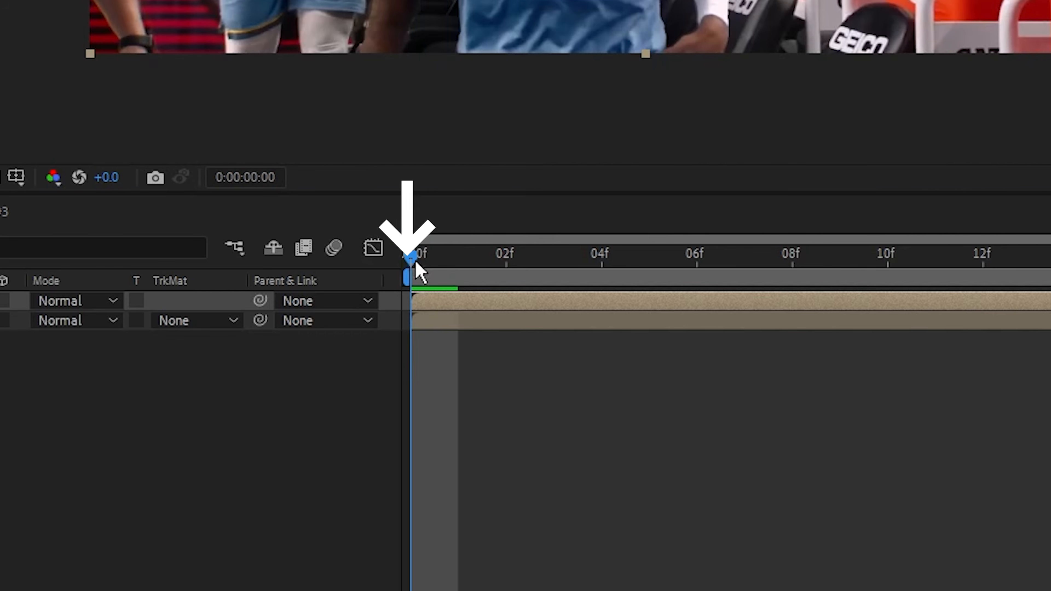
# - Add an end keyframe on the glow mask's position at the end of the clip, moving the mask down past the player's body
pyautogui.moveTo(411, 267); pyautogui.dragTo(901, 403)
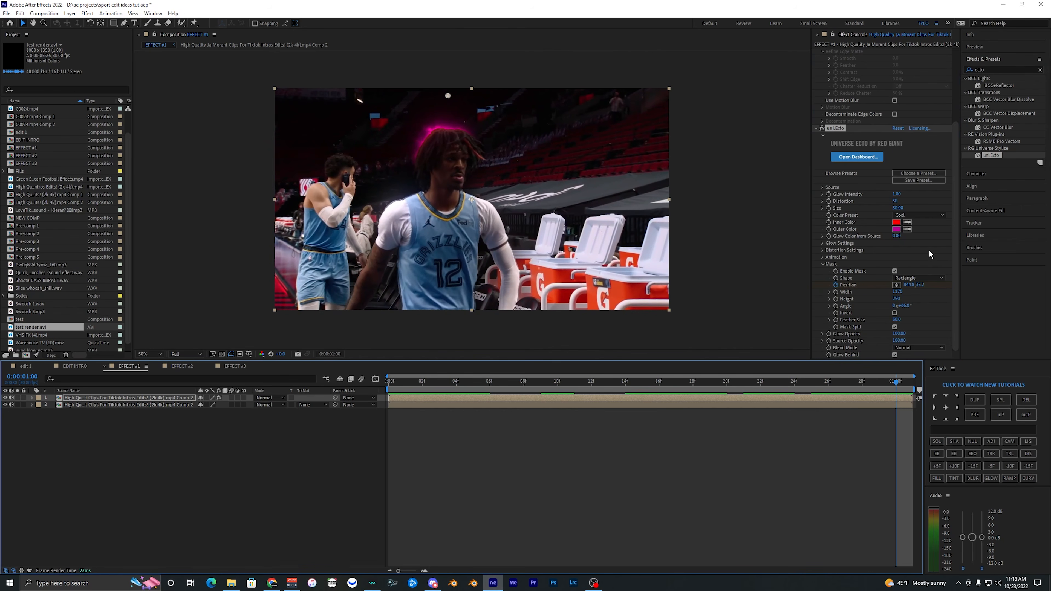
pyautogui.moveTo(909, 285); pyautogui.dragTo(1042, 287)
pyautogui.moveTo(927, 286); pyautogui.dragTo(992, 287)
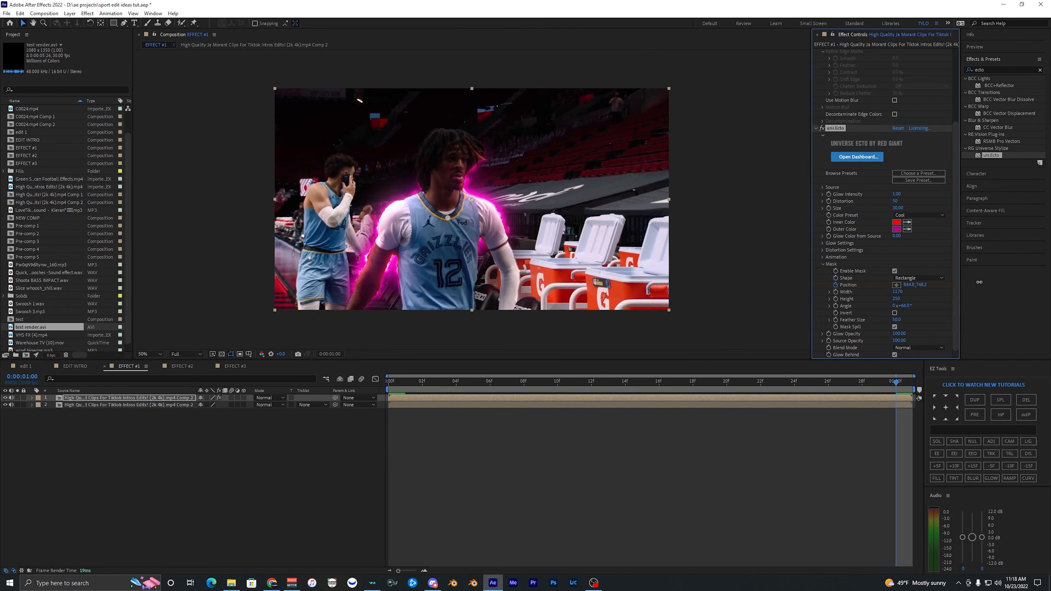
pyautogui.moveTo(918, 285)
pyautogui.mouseDown()
pyautogui.moveTo(1012, 284)
pyautogui.moveTo(918, 287)
pyautogui.mouseUp()
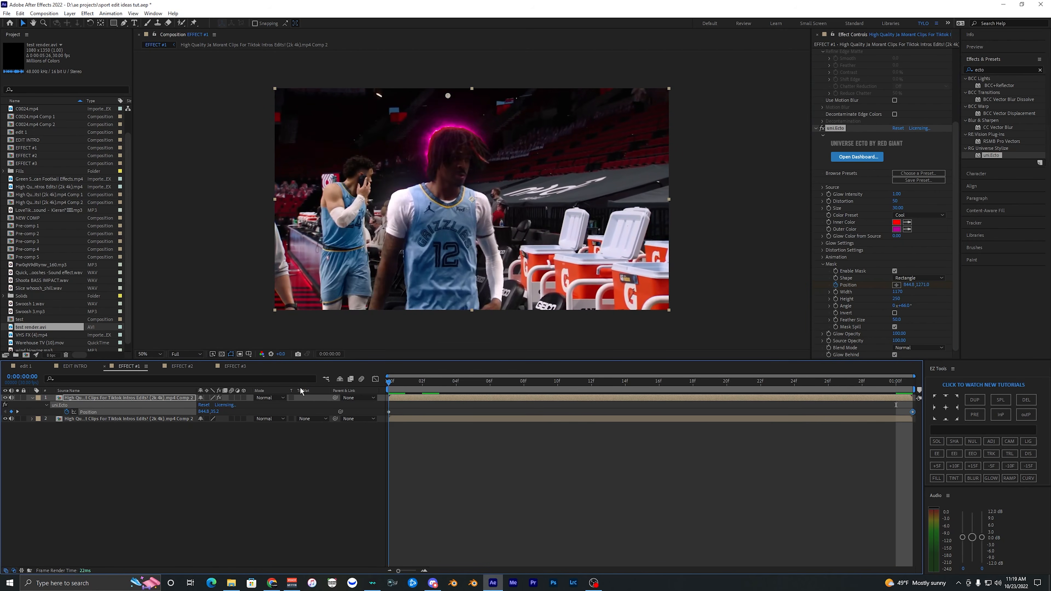
# - Preview the glow sweeping down the player, checking the mask position keyframes on the upper layer
pyautogui.press('space')
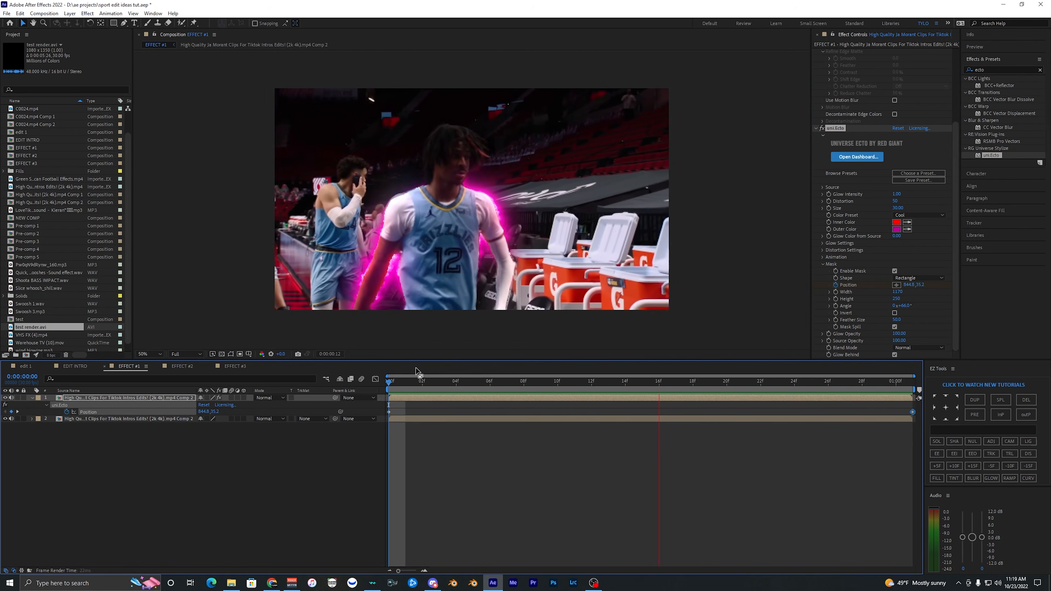
pyautogui.press('space')
pyautogui.press('u')
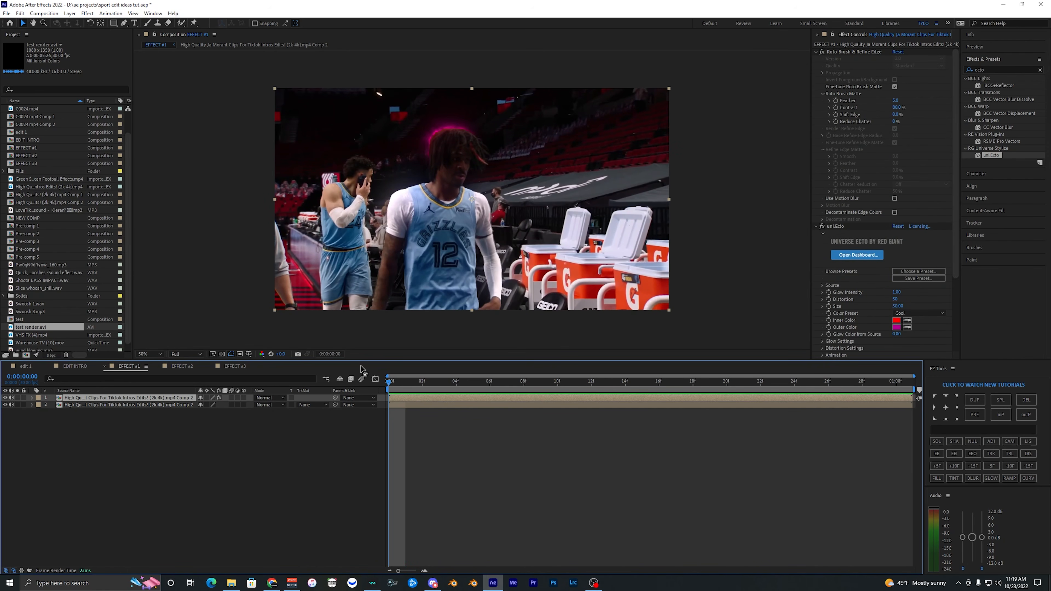
pyautogui.click(457, 453)
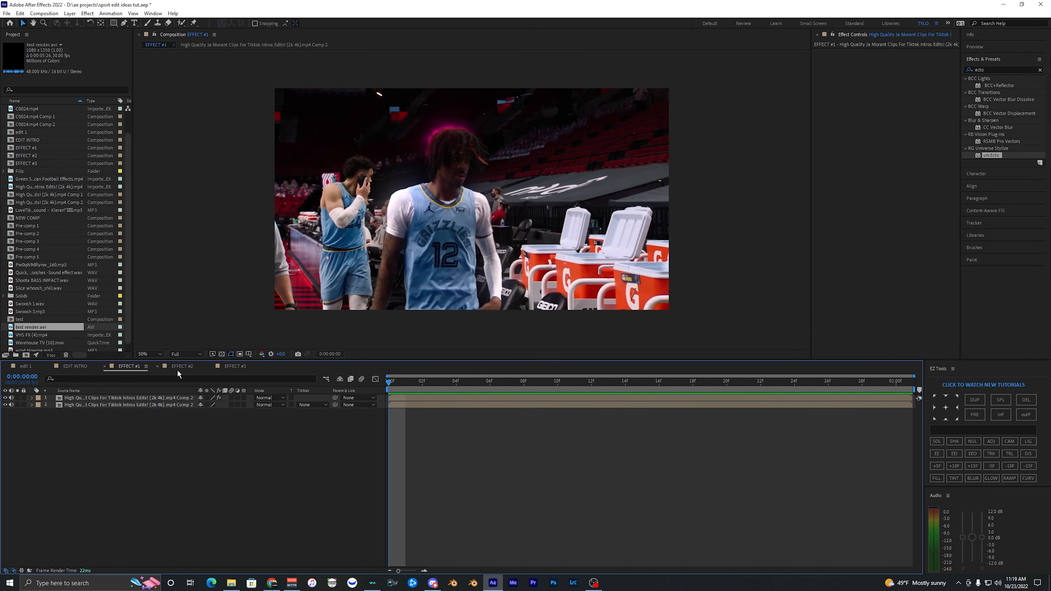
# - Open the EFFECT #2 composition with the football clip and go to its first frame
pyautogui.click(170, 365)
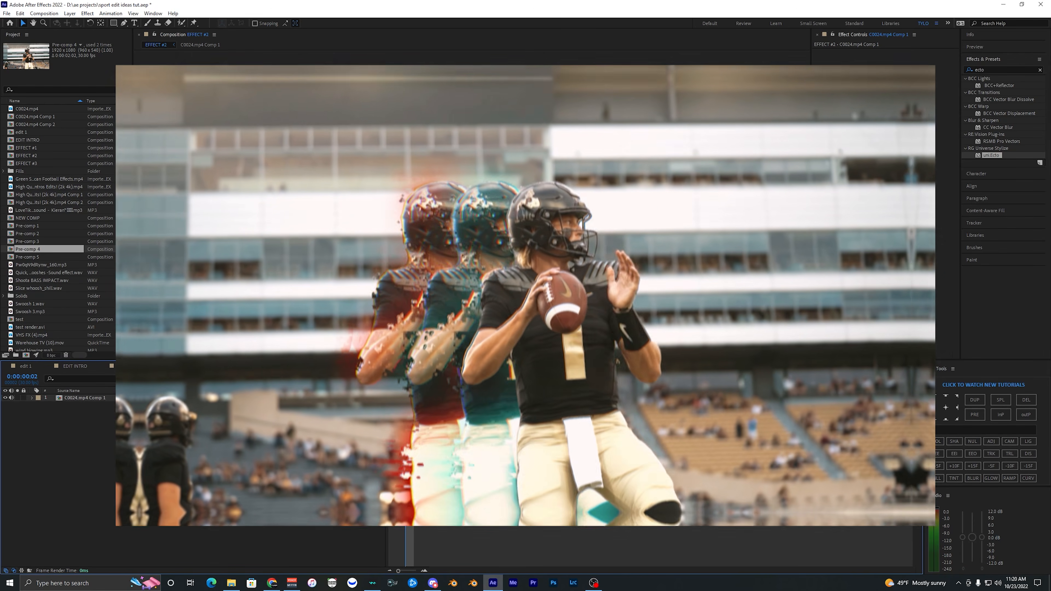
pyautogui.click(411, 400)
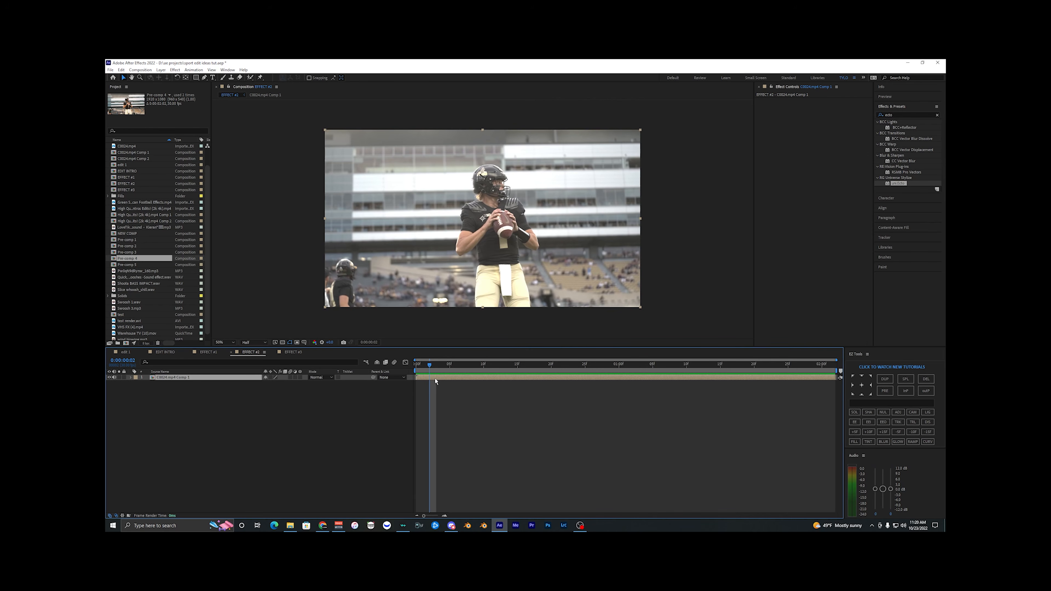
pyautogui.click(435, 381)
pyautogui.click(435, 379)
pyautogui.click(432, 385)
pyautogui.click(416, 366)
pyautogui.click(421, 376)
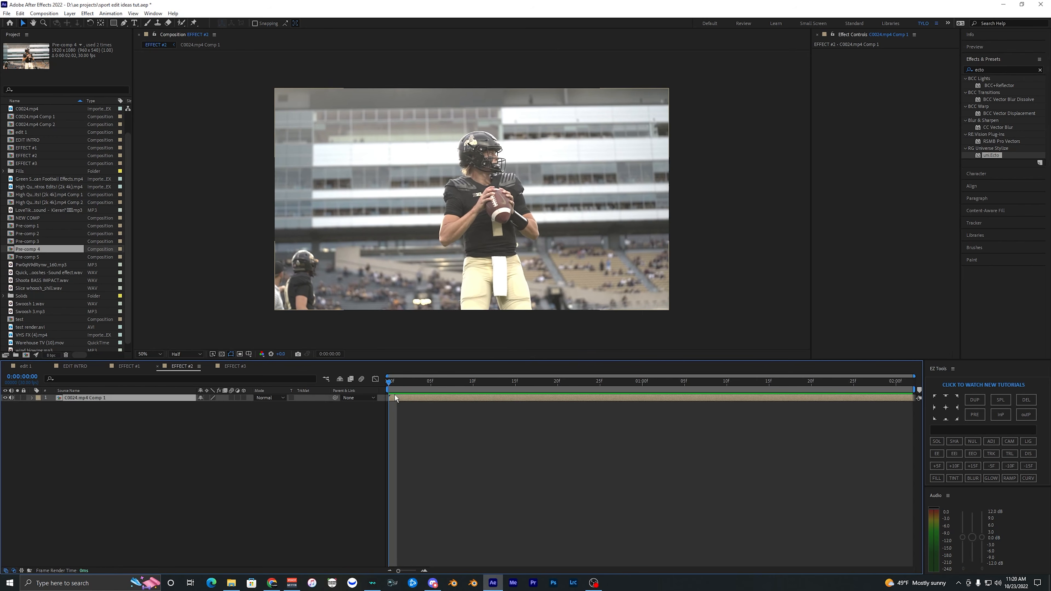
pyautogui.moveTo(395, 398); pyautogui.dragTo(388, 372)
# - Cut out the quarterback on the first frame with the Roto Brush and set the composition preview resolution to Full
pyautogui.click(181, 22)
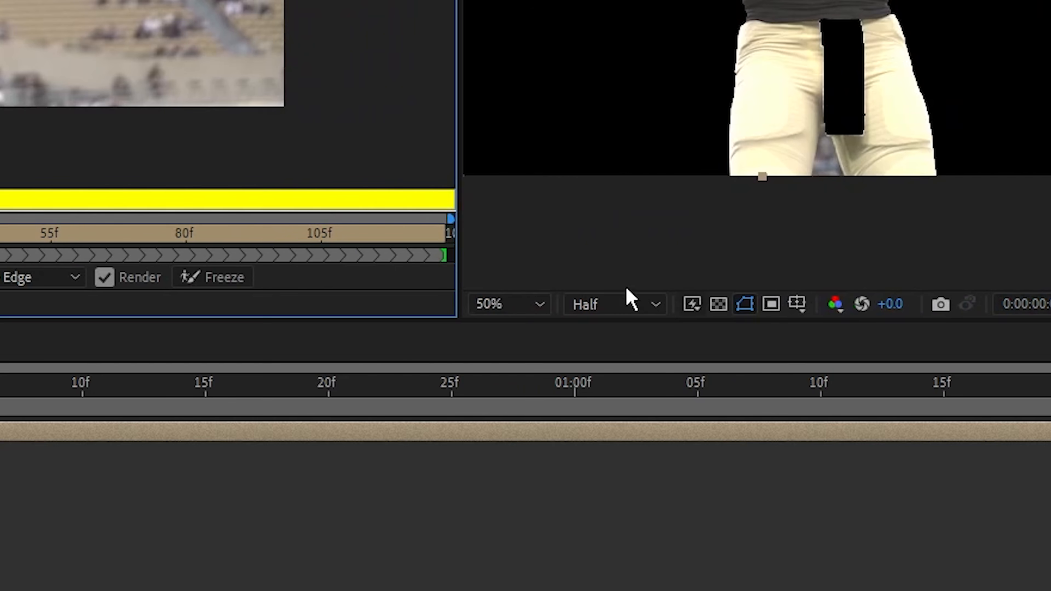
pyautogui.click(626, 299)
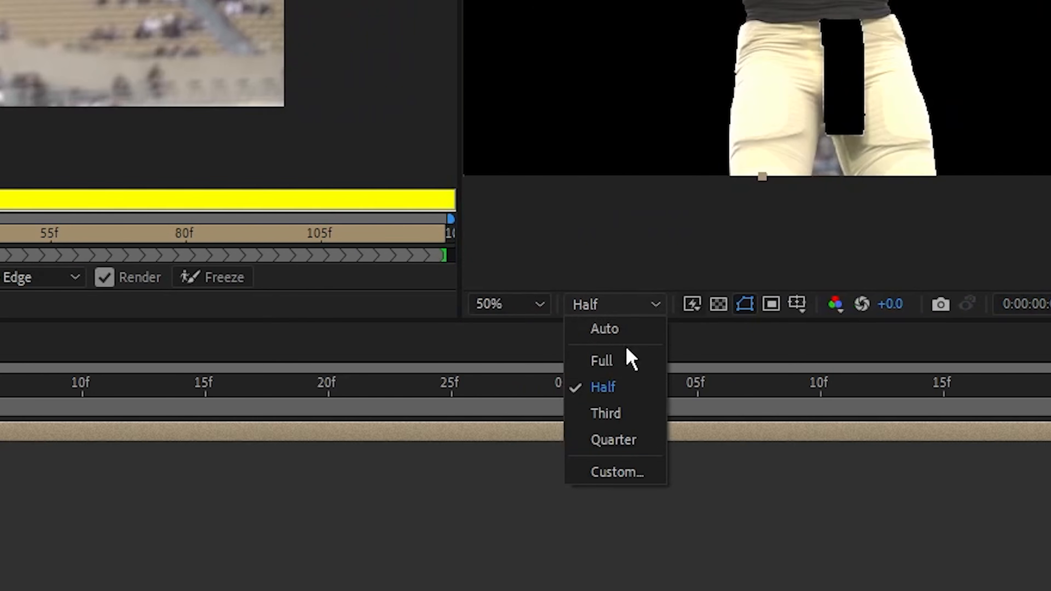
pyautogui.click(626, 355)
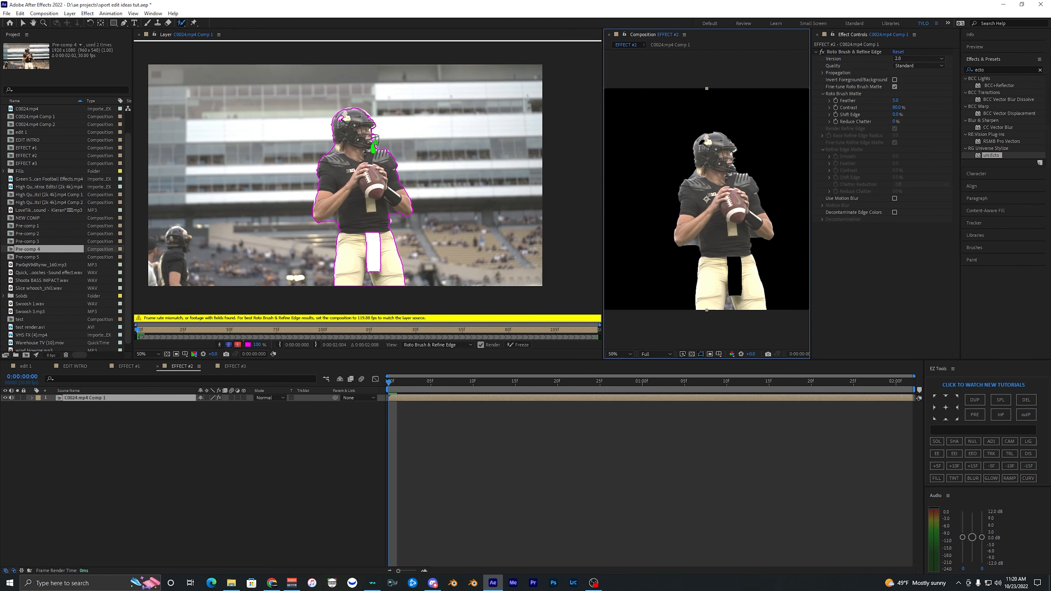
# - Refine the quarterback's Roto Brush selection, excluding background beside his neck and including the white towel at his waist
pyautogui.scroll(1, 382, 124)
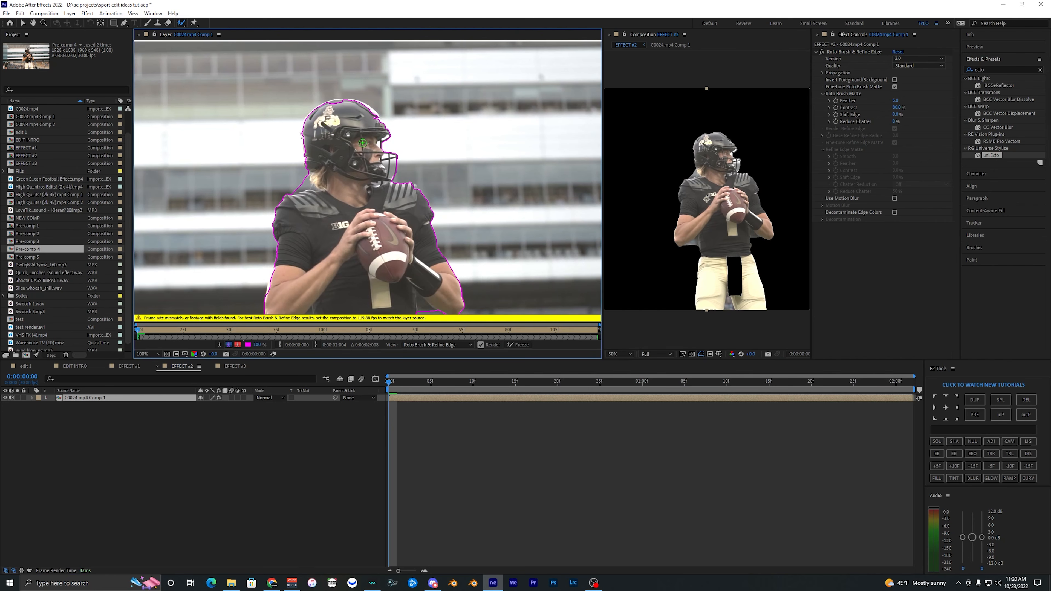
pyautogui.moveTo(388, 147); pyautogui.dragTo(360, 89)
pyautogui.moveTo(319, 130)
pyautogui.mouseDown()
pyautogui.moveTo(357, 99)
pyautogui.moveTo(332, 158)
pyautogui.moveTo(348, 130)
pyautogui.mouseUp()
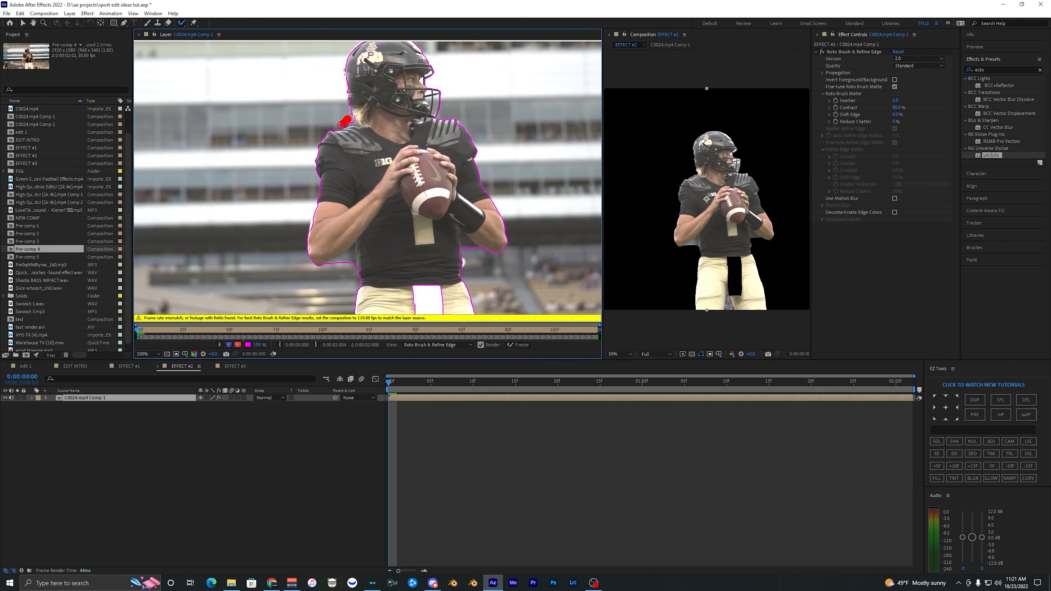
pyautogui.scroll(-1, 336, 252)
pyautogui.moveTo(351, 240); pyautogui.dragTo(353, 236)
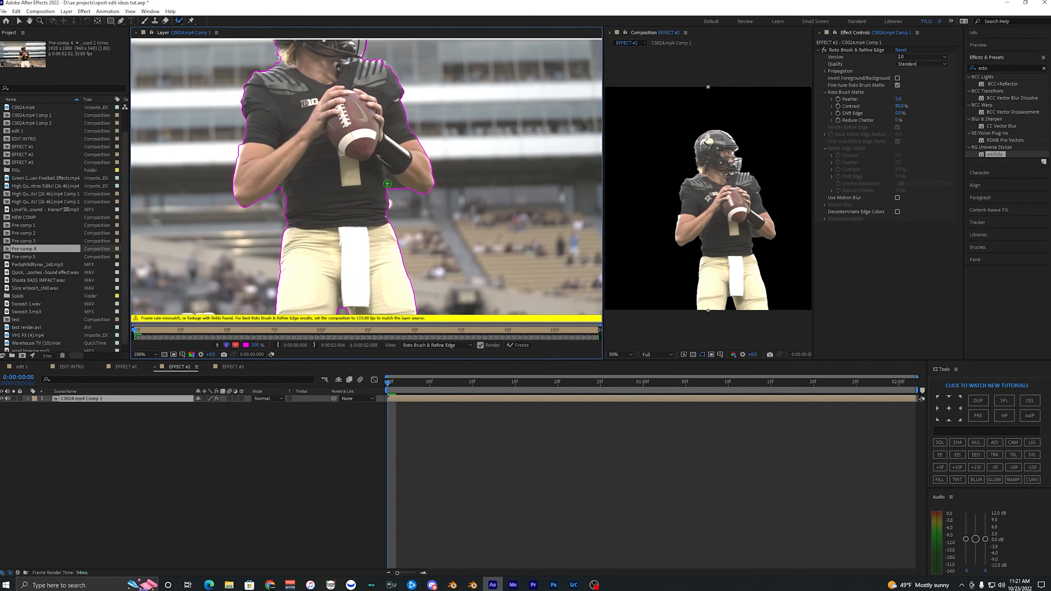
pyautogui.scroll(-1, 367, 137)
pyautogui.moveTo(367, 137); pyautogui.dragTo(377, 189)
# - Propagate the Roto Brush selection through the clip and inspect the quarterback's outline along the way
pyautogui.press('space')
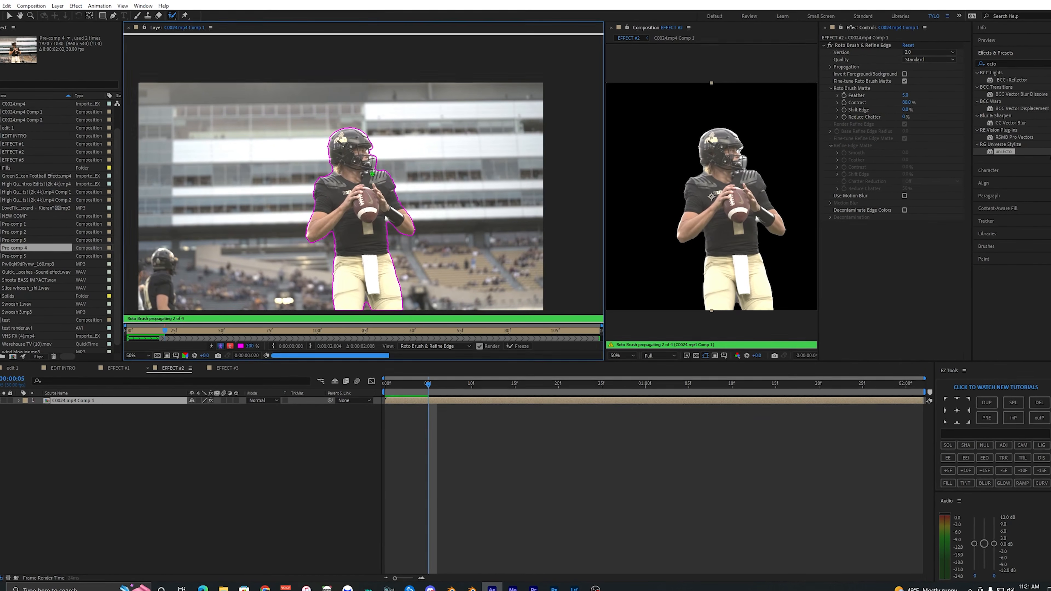
pyautogui.scroll(1, 369, 175)
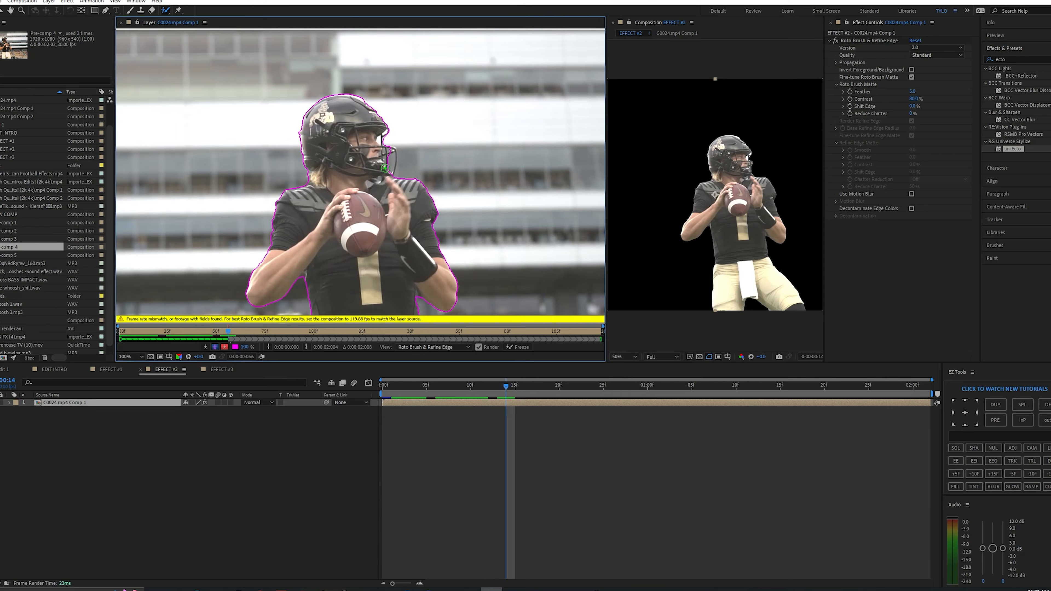
pyautogui.scroll(-2, 380, 153)
pyautogui.scroll(1, 361, 176)
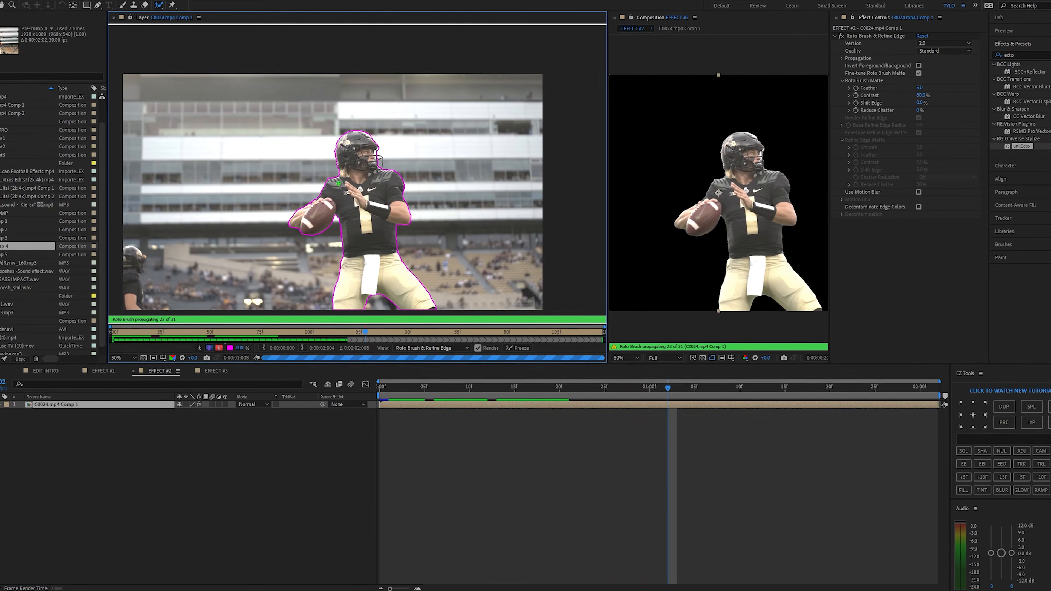
pyautogui.scroll(-1, 337, 182)
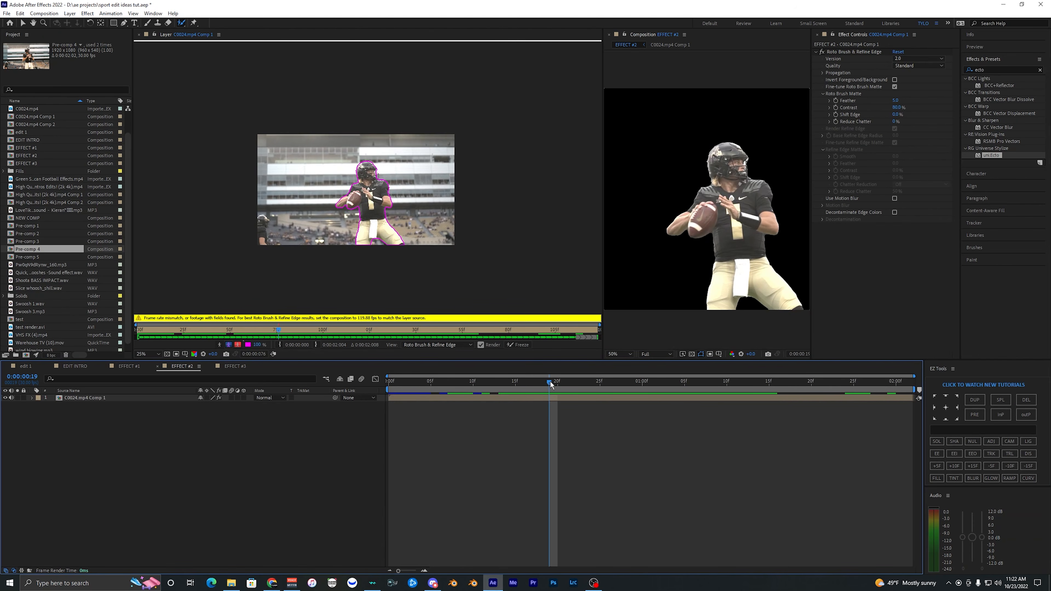
# - Freeze the Roto Brush result and close the layer view to return to the composition
pyautogui.click(515, 346)
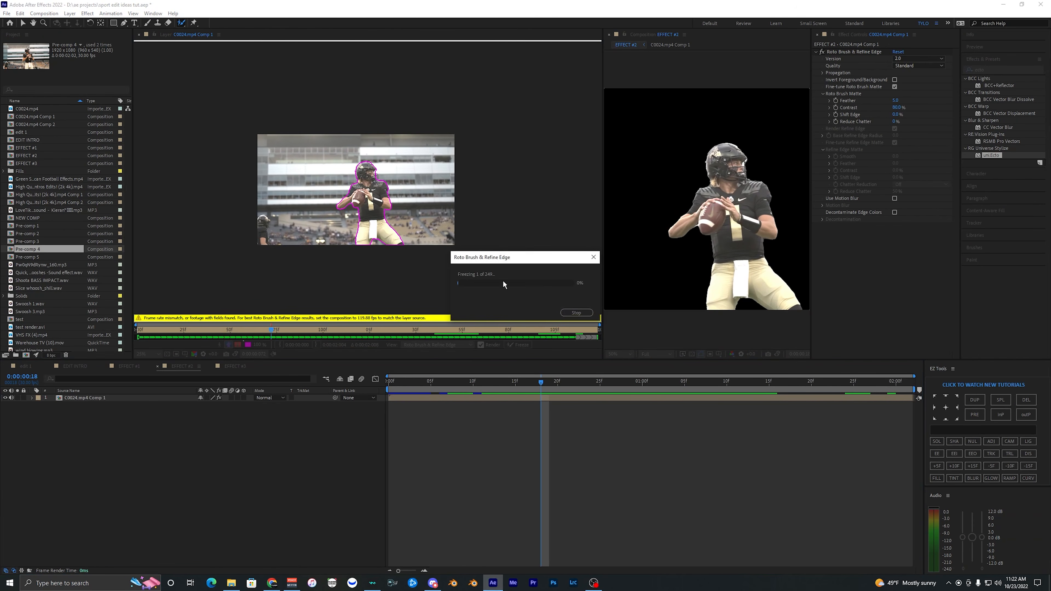
pyautogui.click(139, 35)
pyautogui.click(457, 264)
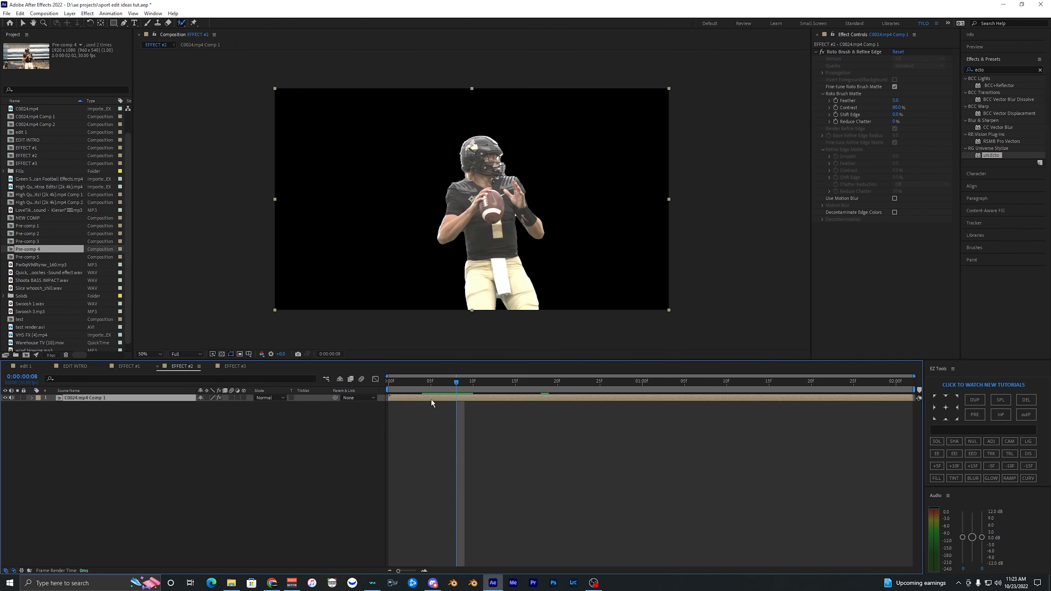
# - Duplicate the cut-out quarterback layer and remove all effects from the lower copy to restore the full background
pyautogui.hotkey('ctrl', 'd')
pyautogui.click(414, 403)
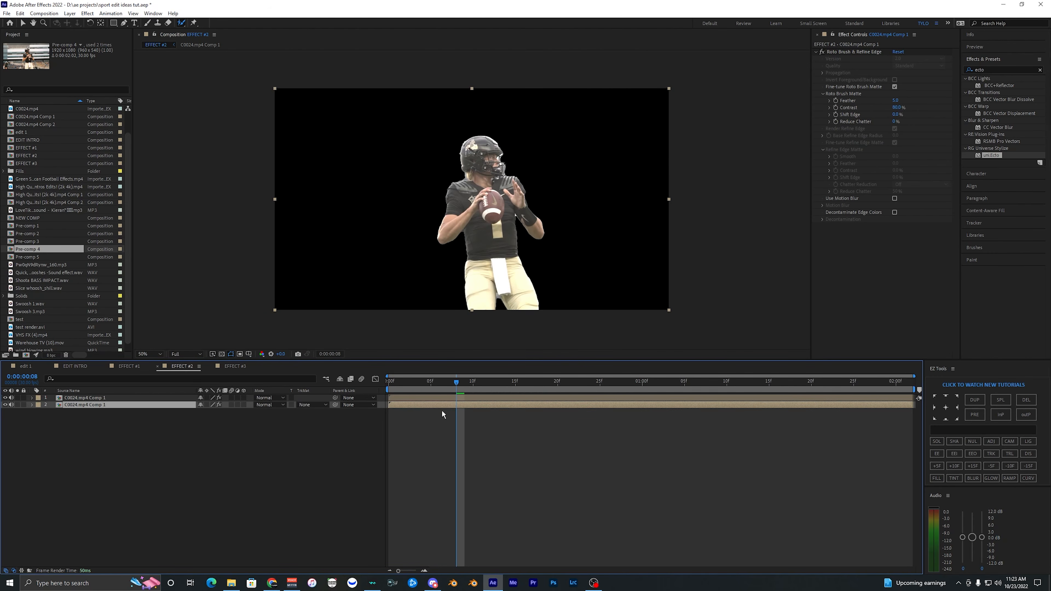
pyautogui.hotkey('ctrl', 'shift', 'e')
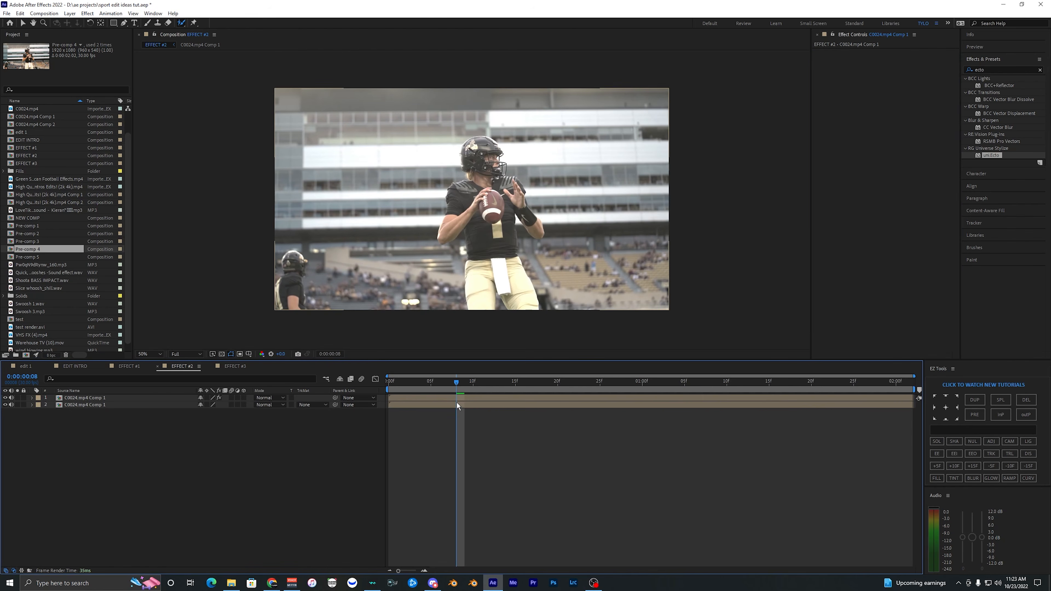
# - Duplicate the cut-out quarterback layer on top twice
pyautogui.click(460, 396)
pyautogui.press('pagedown')
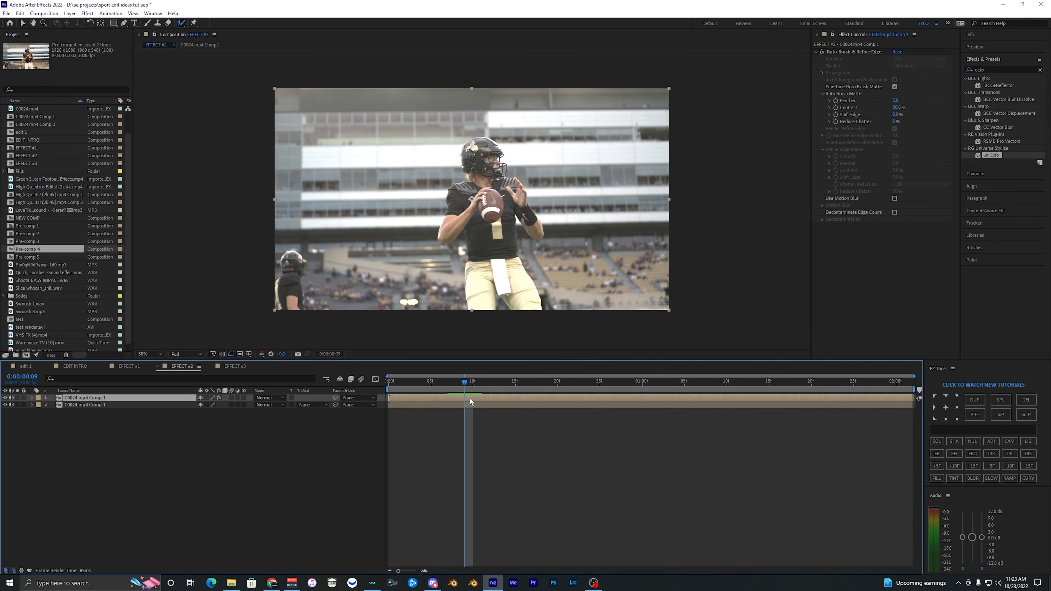
pyautogui.hotkey('ctrl', 'd')
pyautogui.hotkey('ctrl', 'd')
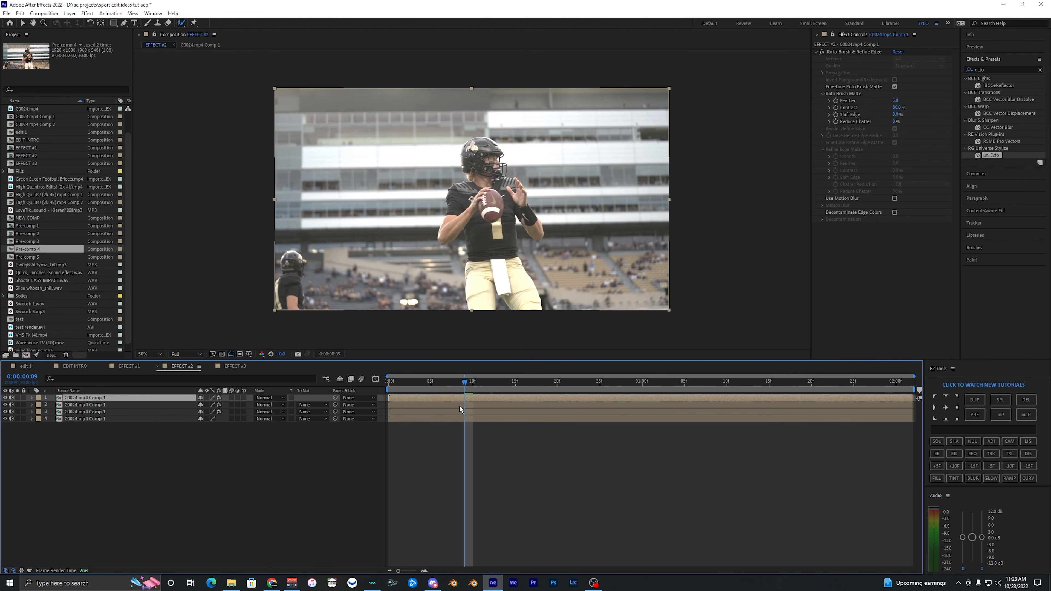
# - Give the two middle cut-out copies, layers 2 and 3, the Fuchsia label colour
pyautogui.click(38, 411)
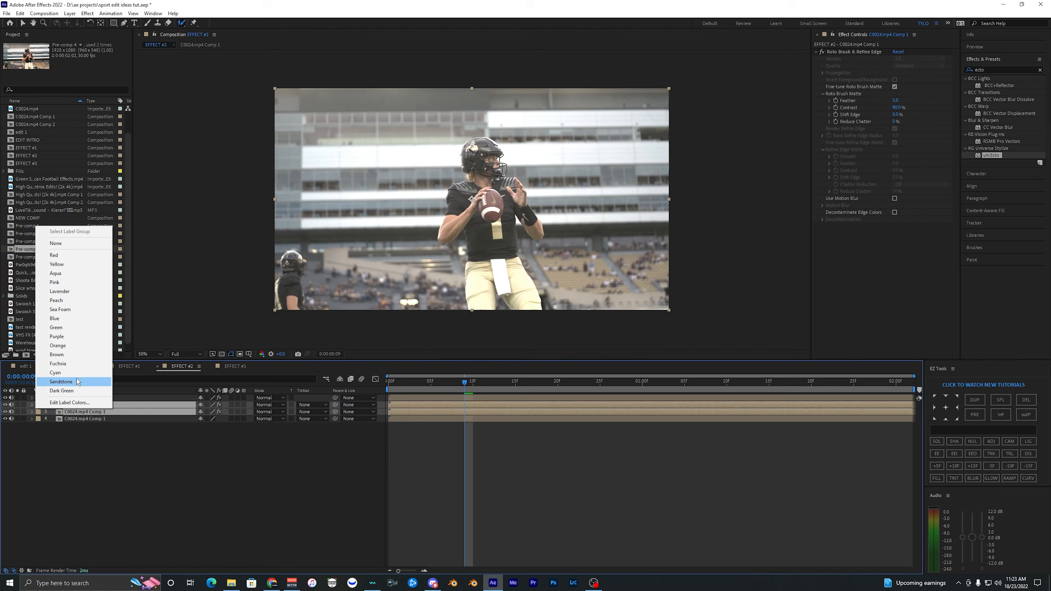
pyautogui.click(66, 364)
pyautogui.click(418, 414)
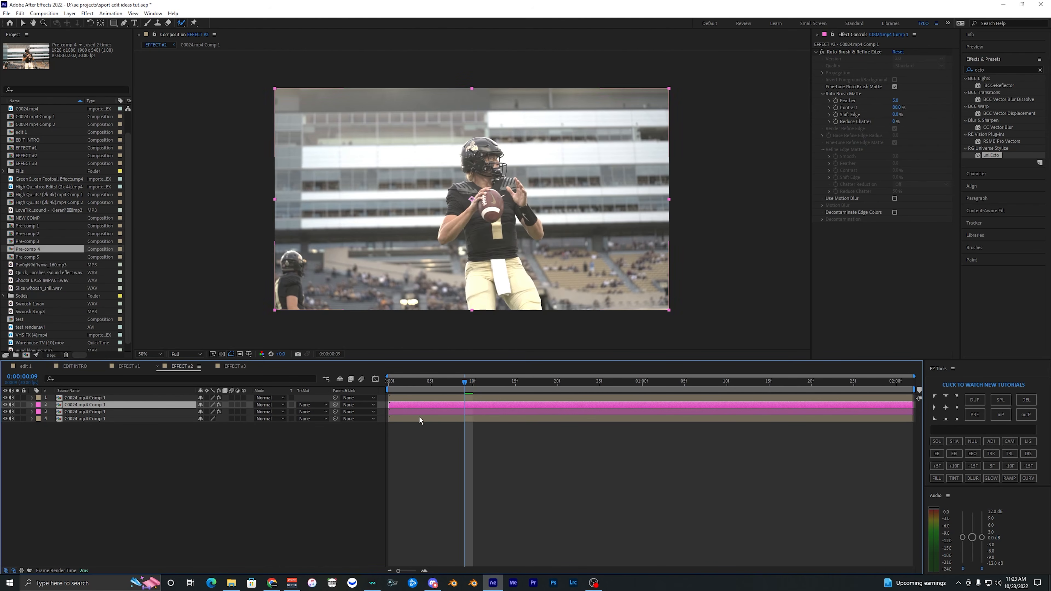
pyautogui.click(404, 406)
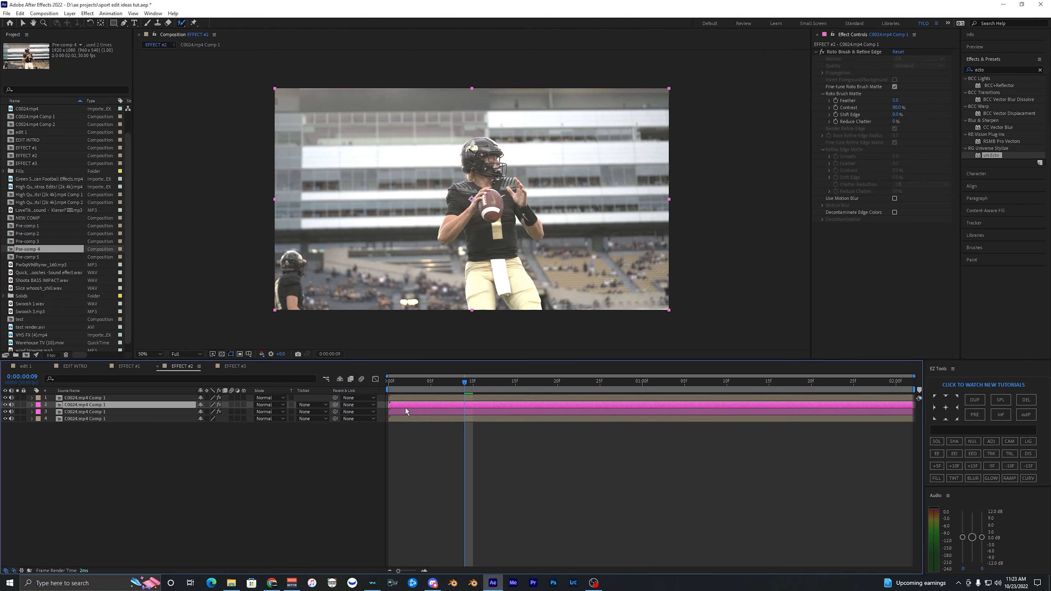
pyautogui.keyDown('shift'); pyautogui.click(412, 414); pyautogui.keyUp('shift')
pyautogui.click(460, 430)
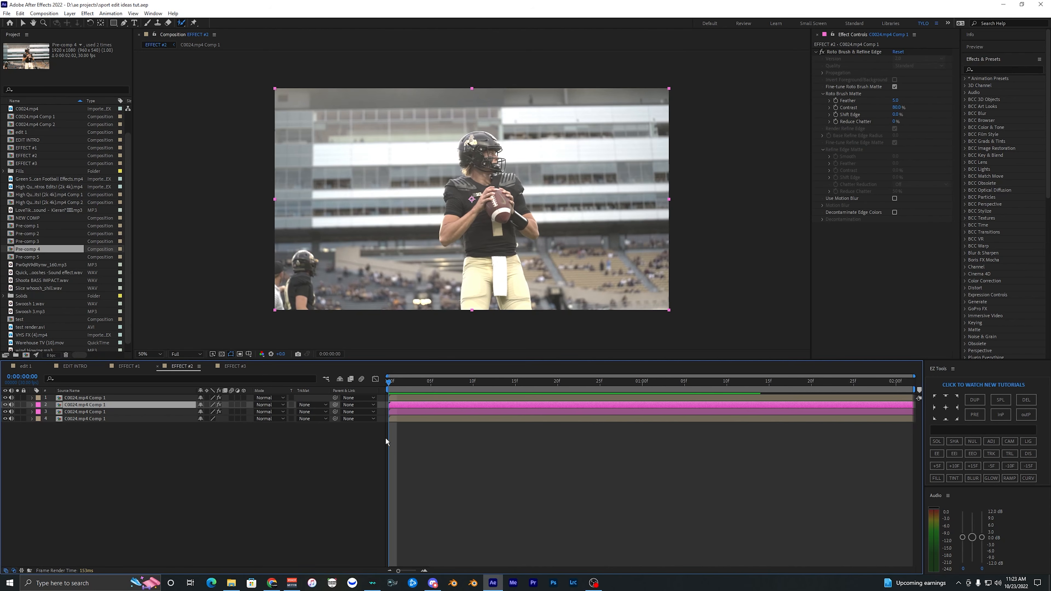
# - Reveal Position on the lower fuchsia quarterback copy and add a keyframe at the first frame
pyautogui.click(406, 412)
pyautogui.press('p')
pyautogui.scroll(1, 408, 410)
pyautogui.moveTo(455, 459); pyautogui.dragTo(484, 459)
pyautogui.moveTo(415, 381); pyautogui.dragTo(345, 390)
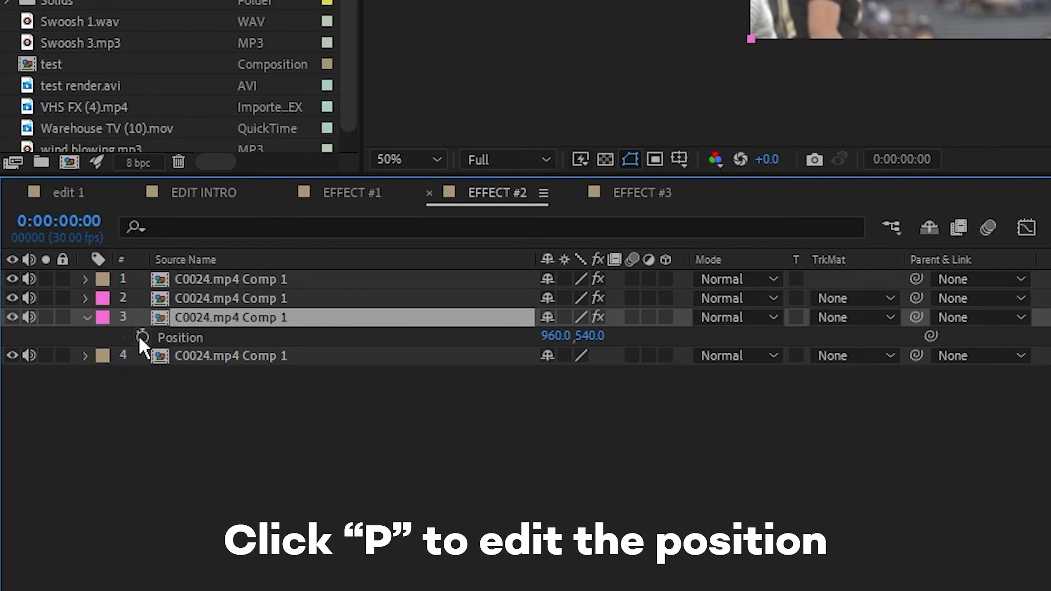
pyautogui.click(142, 336)
pyautogui.moveTo(1050, 244); pyautogui.dragTo(1050, 237)
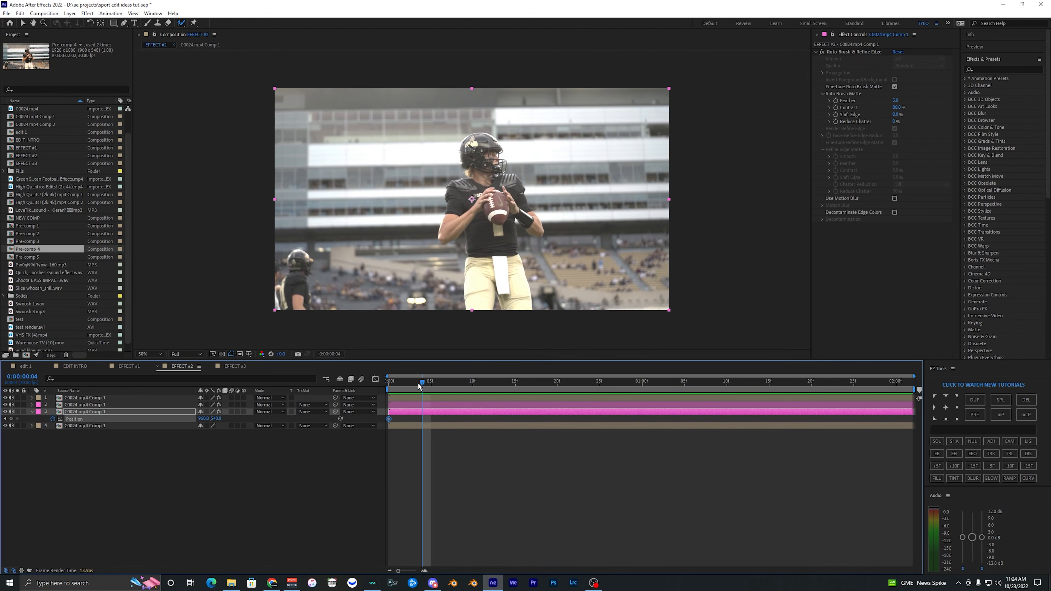
# - At frame 15, set the lower fuchsia copy's horizontal position to 782 and preview the slide
pyautogui.moveTo(418, 382); pyautogui.dragTo(514, 394)
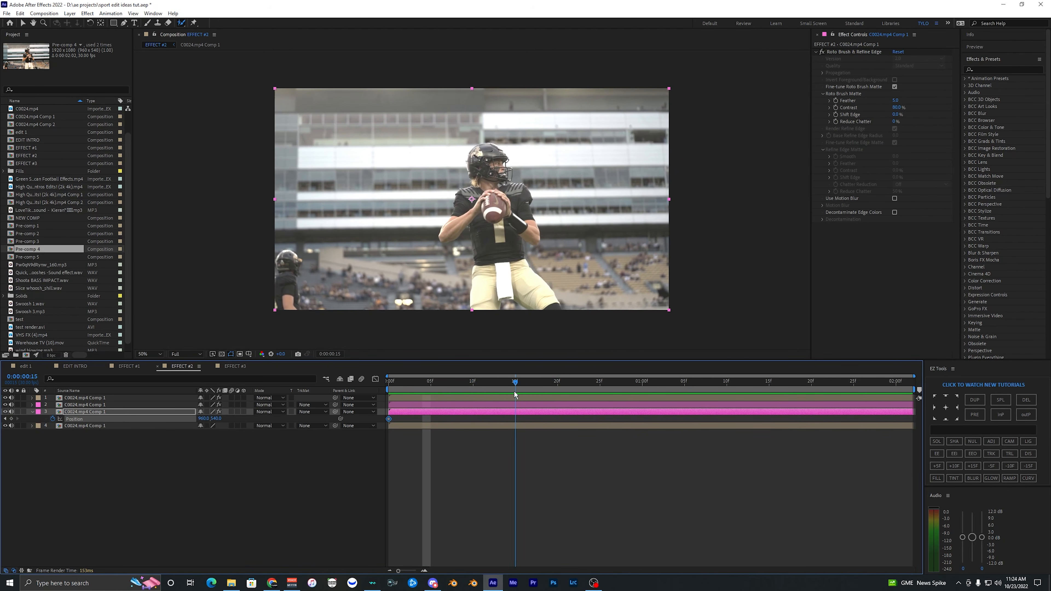
pyautogui.click(533, 442)
pyautogui.click(518, 413)
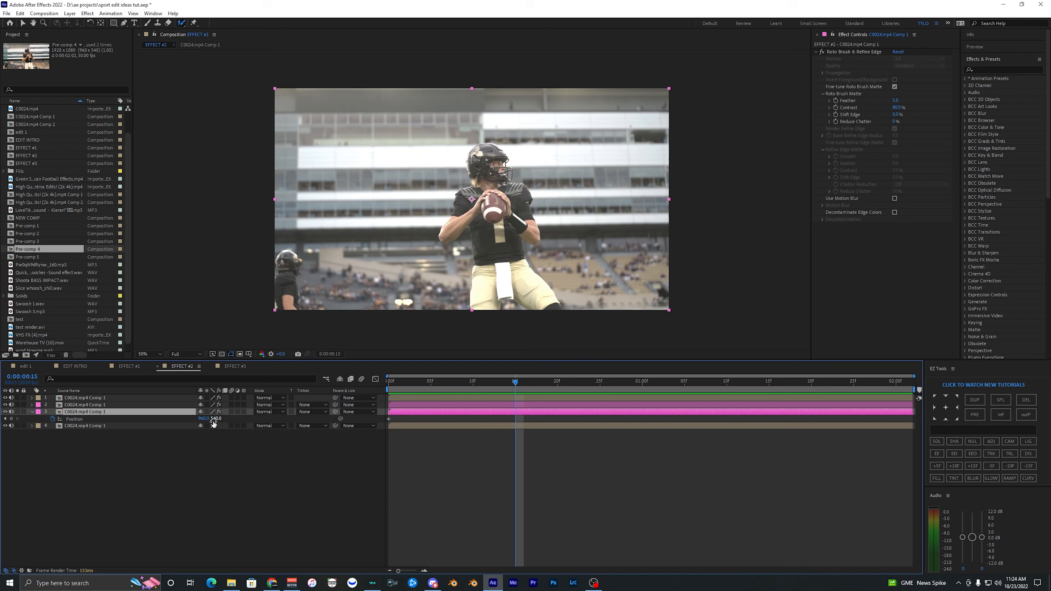
pyautogui.moveTo(206, 421); pyautogui.dragTo(120, 415)
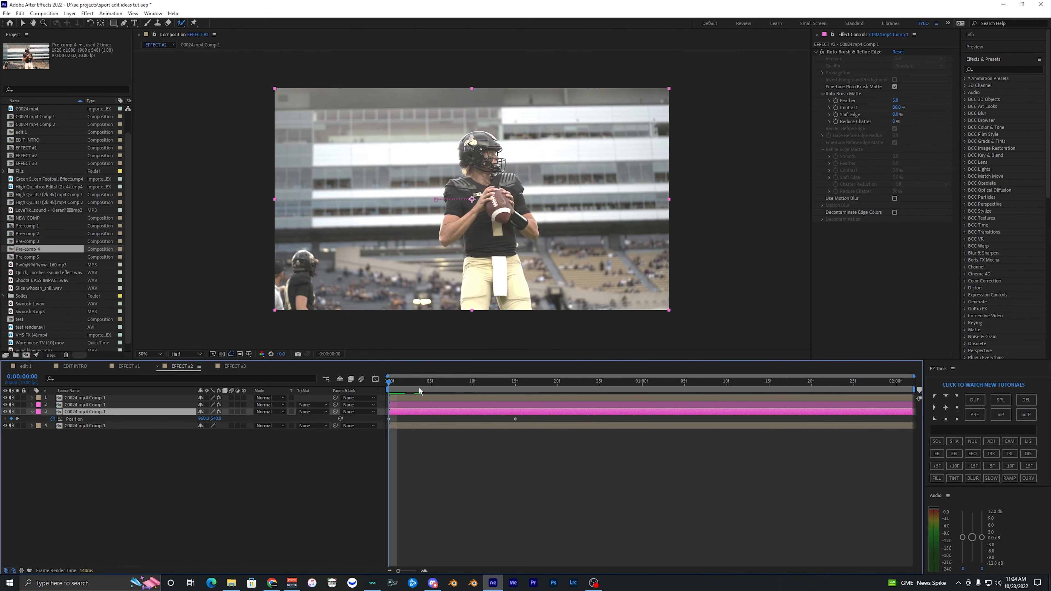
pyautogui.press('space')
pyautogui.press('space')
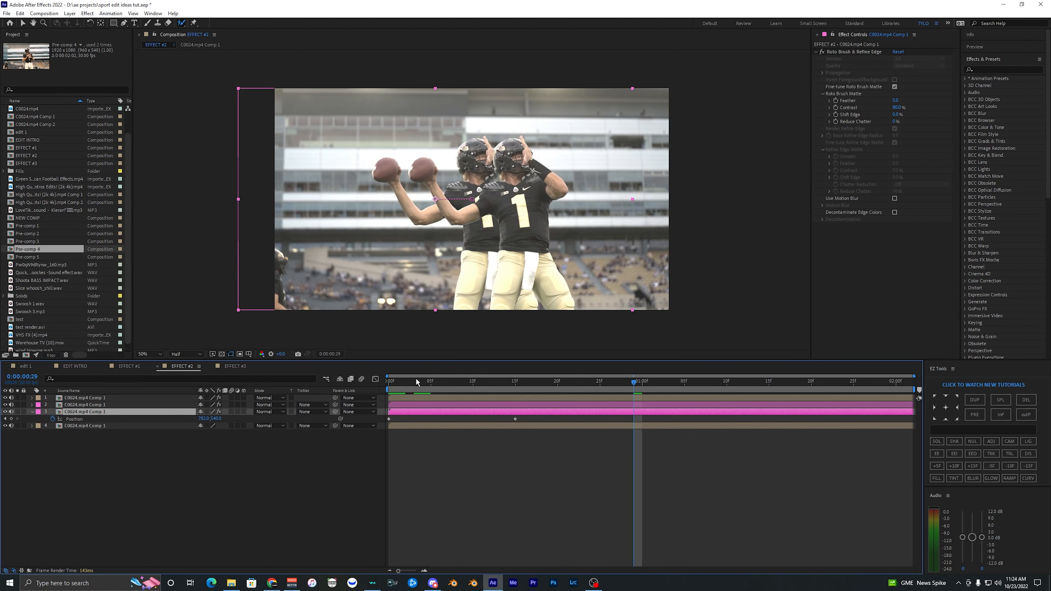
pyautogui.press('space')
pyautogui.press('space')
# - Ease both Position keyframes and reshape the speed curve so the slide starts very fast and slows gradually
pyautogui.moveTo(536, 420); pyautogui.dragTo(363, 427)
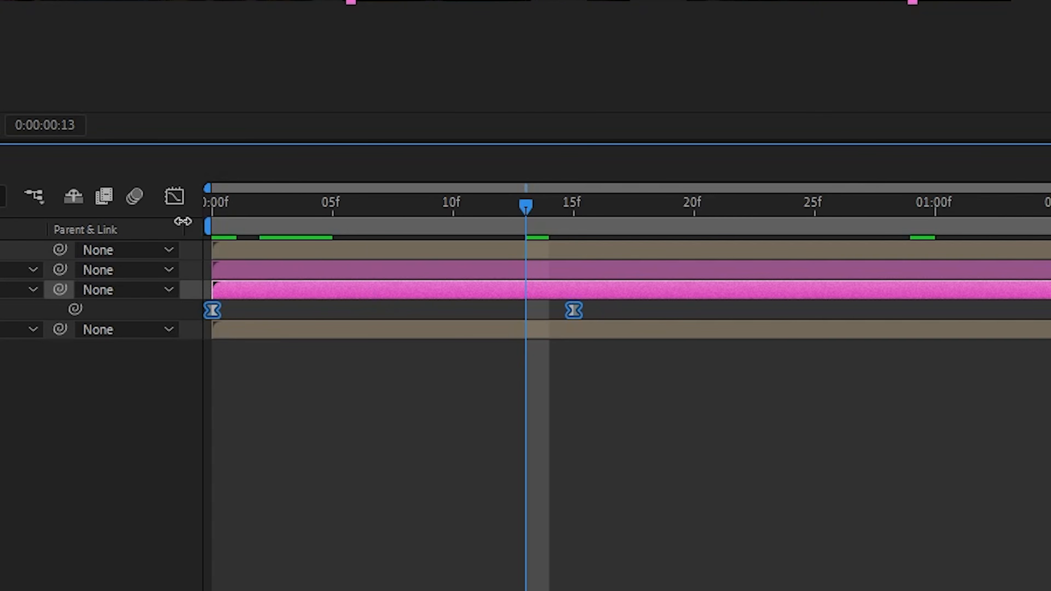
pyautogui.click(174, 197)
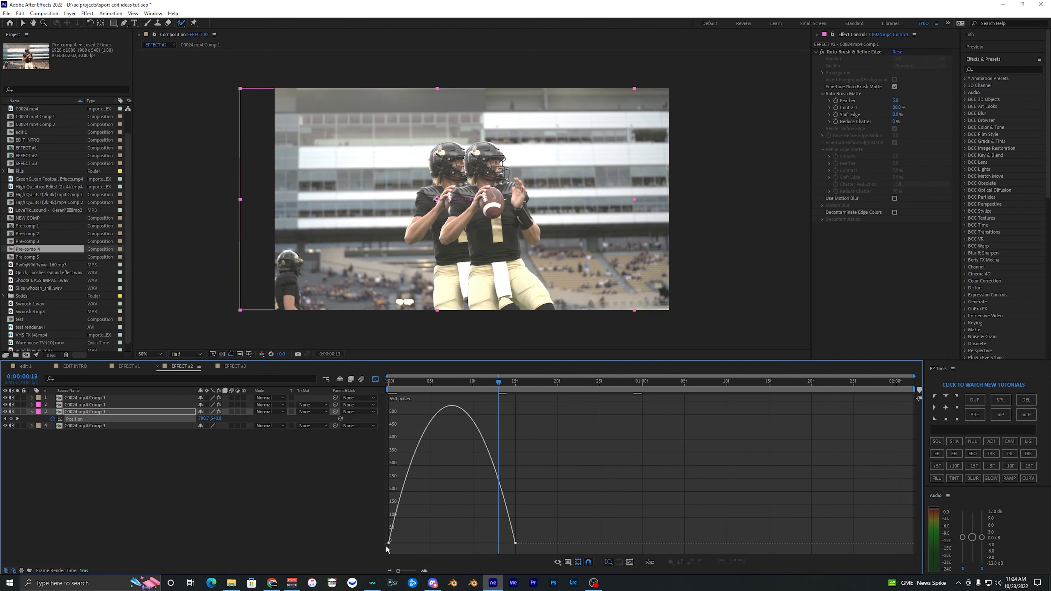
pyautogui.moveTo(386, 547)
pyautogui.mouseDown()
pyautogui.moveTo(454, 521)
pyautogui.moveTo(388, 543)
pyautogui.mouseUp()
pyautogui.moveTo(492, 544); pyautogui.dragTo(451, 543)
pyautogui.press('space')
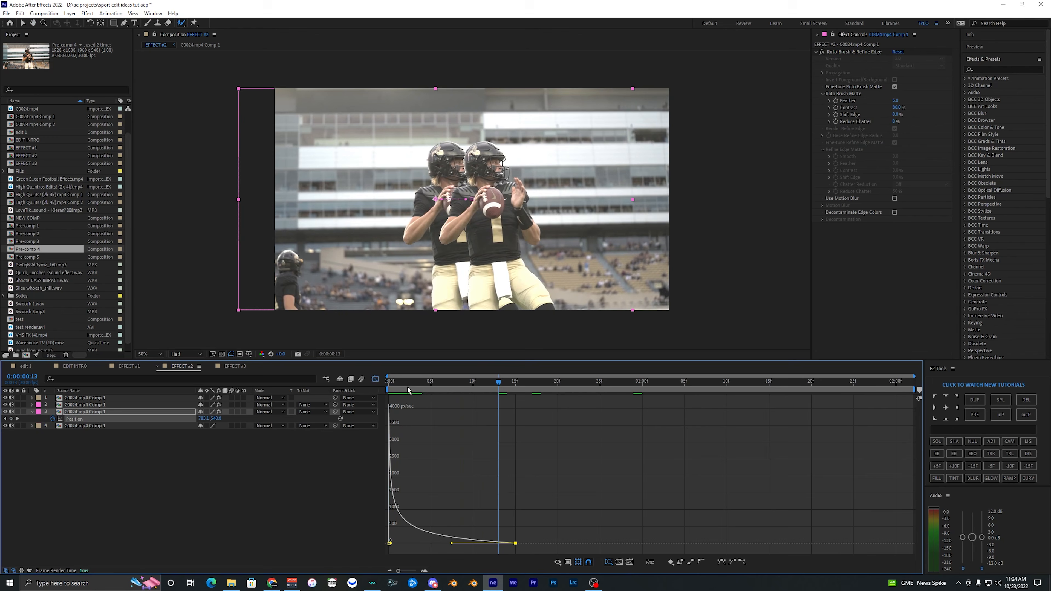
pyautogui.moveTo(408, 387); pyautogui.dragTo(457, 384)
# - Choose Edit Speed Graph for the graph editor and switch Auto-Select Graph Type back on
pyautogui.rightClick(432, 454)
pyautogui.click(424, 464)
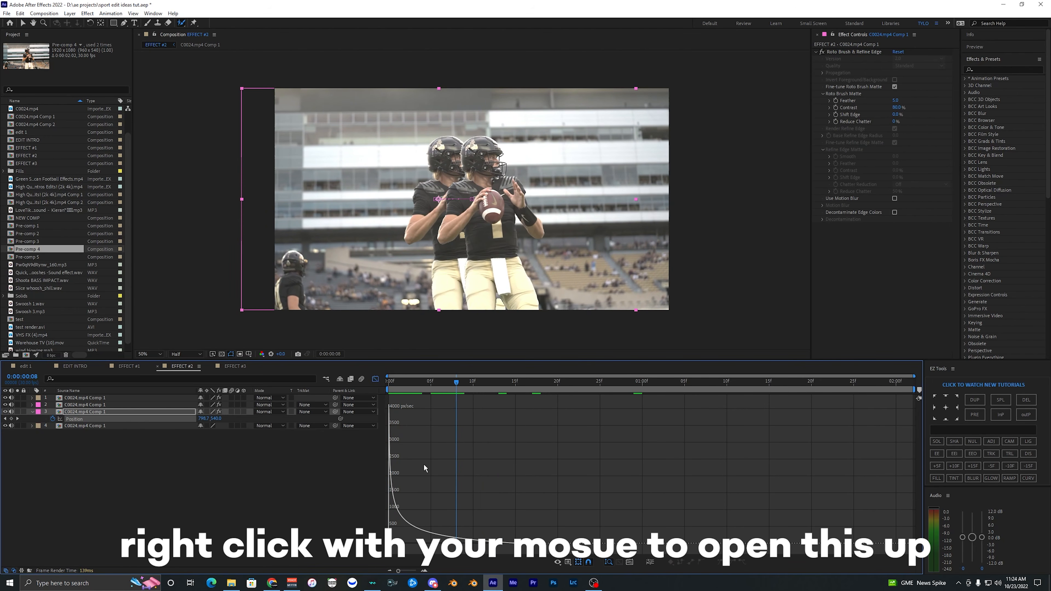
pyautogui.rightClick(424, 465)
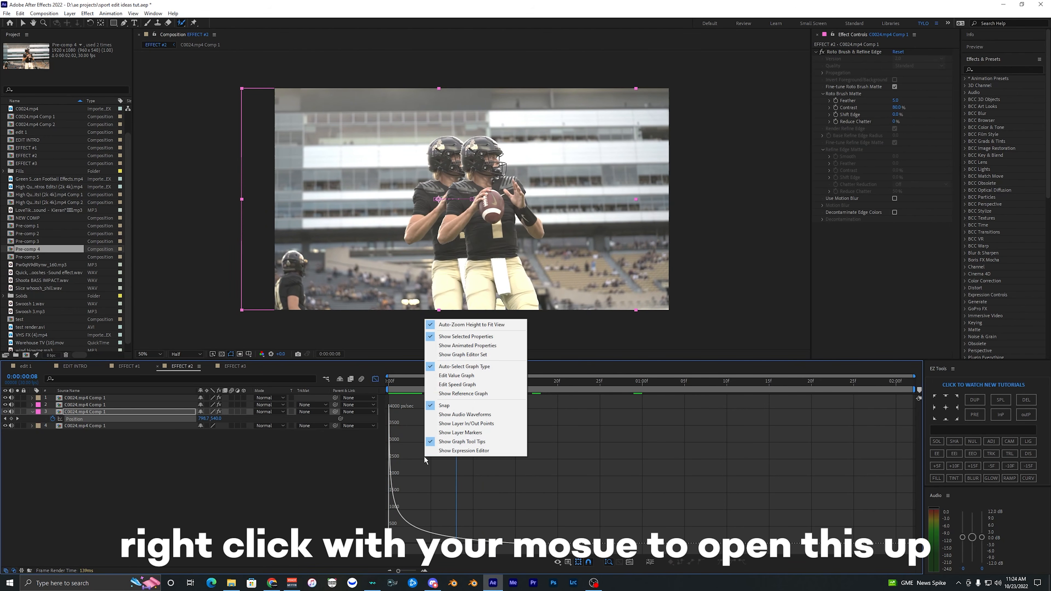
pyautogui.click(470, 385)
pyautogui.rightClick(435, 439)
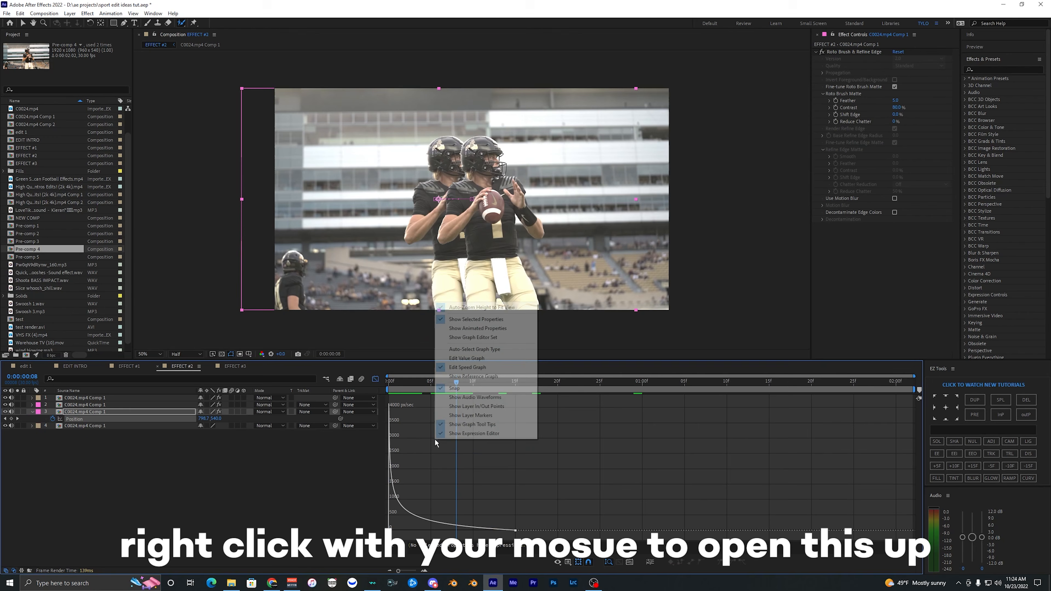
pyautogui.click(469, 350)
pyautogui.rightClick(426, 450)
pyautogui.click(426, 425)
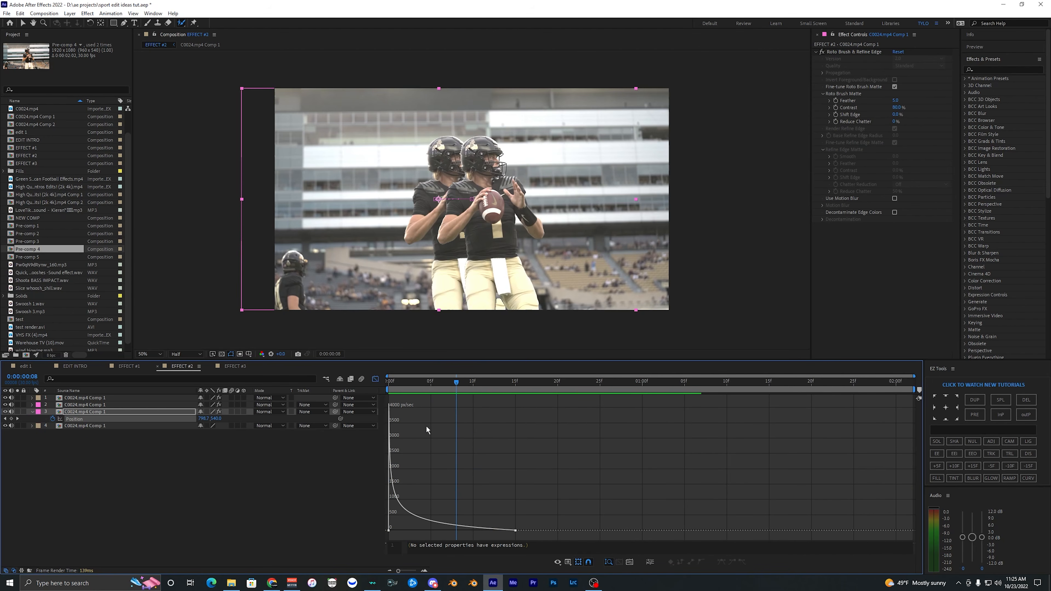
# - Close the graph editor and preview the eased slide from the first frame
pyautogui.click(389, 382)
pyautogui.click(375, 378)
pyautogui.press('space')
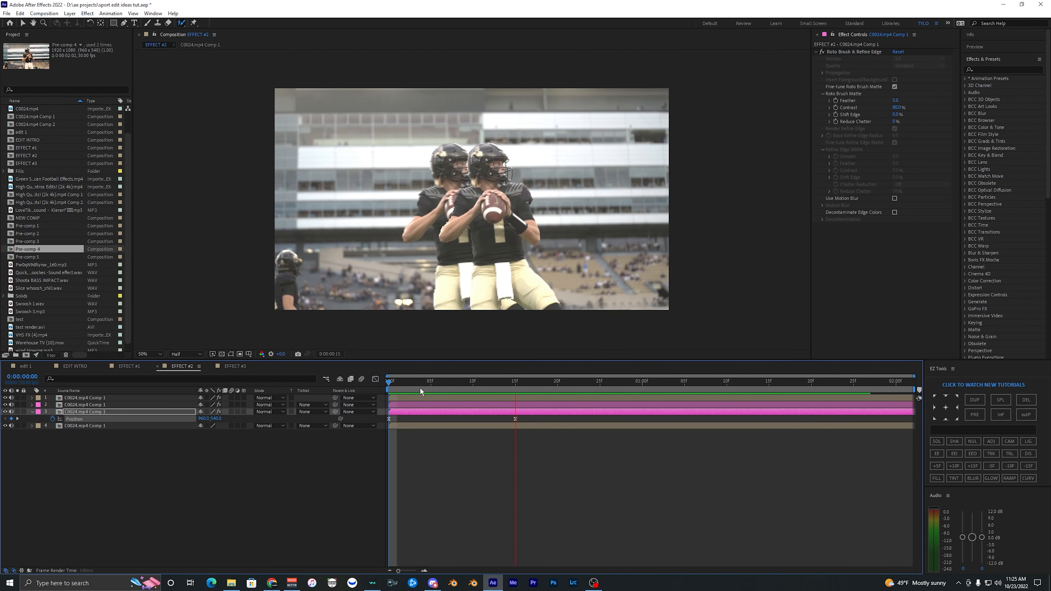
pyautogui.press('space')
pyautogui.press('space')
# - Copy the lower fuchsia copy's two Position keyframes onto the upper fuchsia copy at the first frame
pyautogui.click(523, 417)
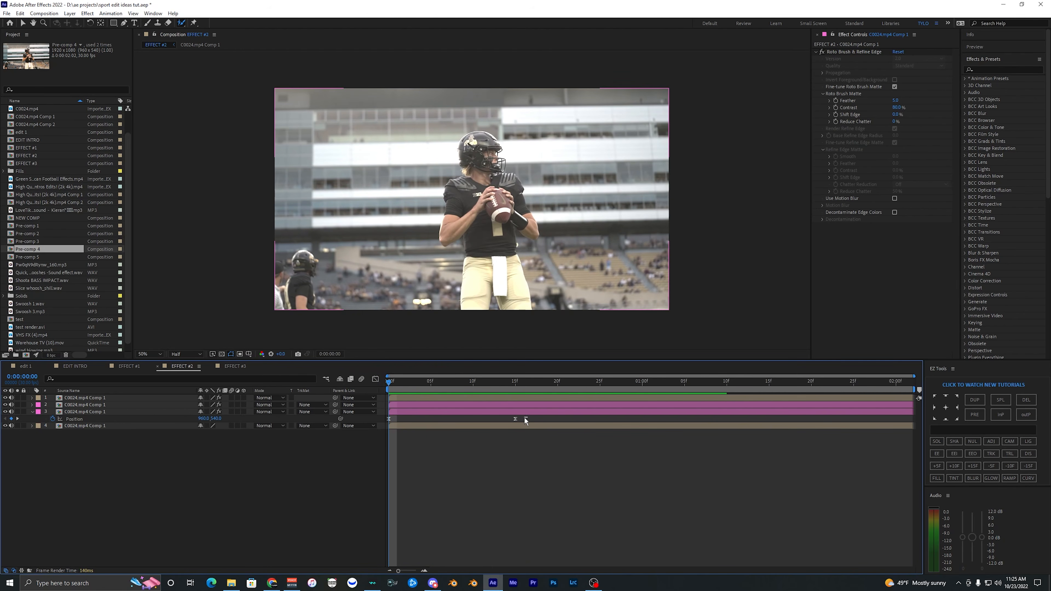
pyautogui.moveTo(519, 417); pyautogui.dragTo(381, 421)
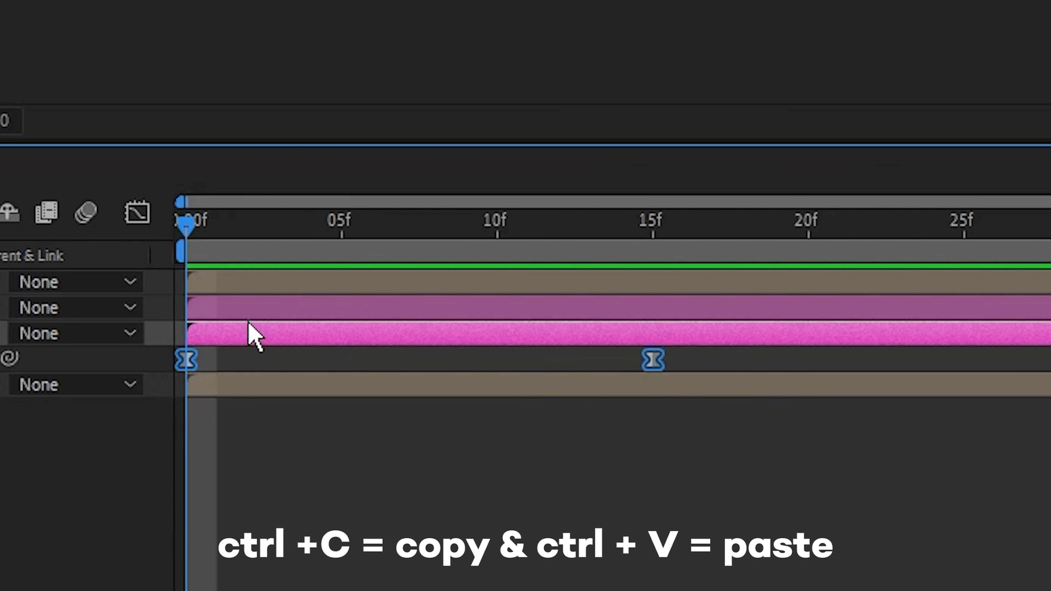
pyautogui.click(242, 303)
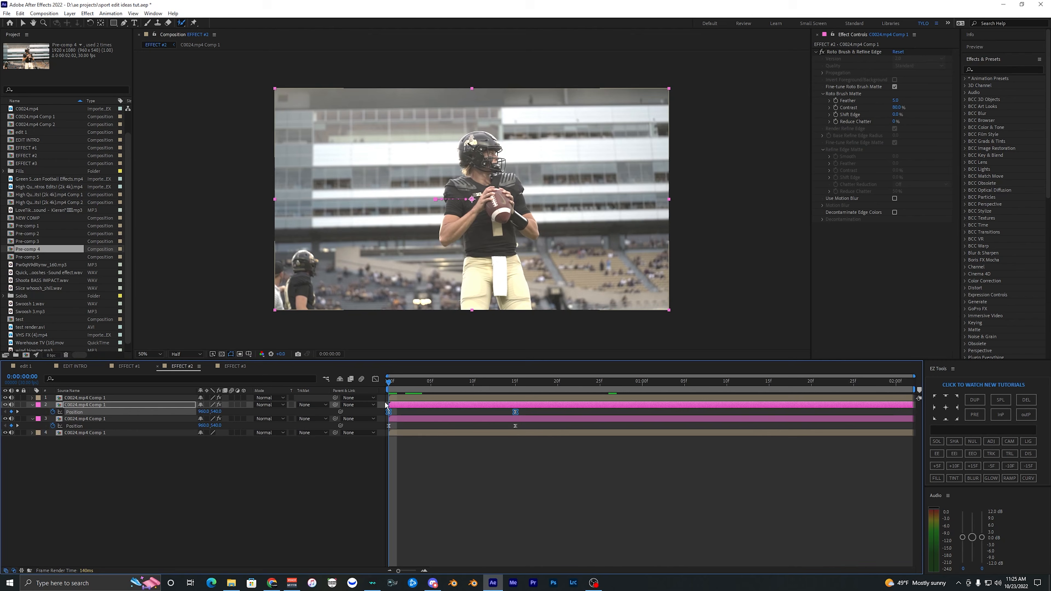
pyautogui.hotkey('ctrl', 'v')
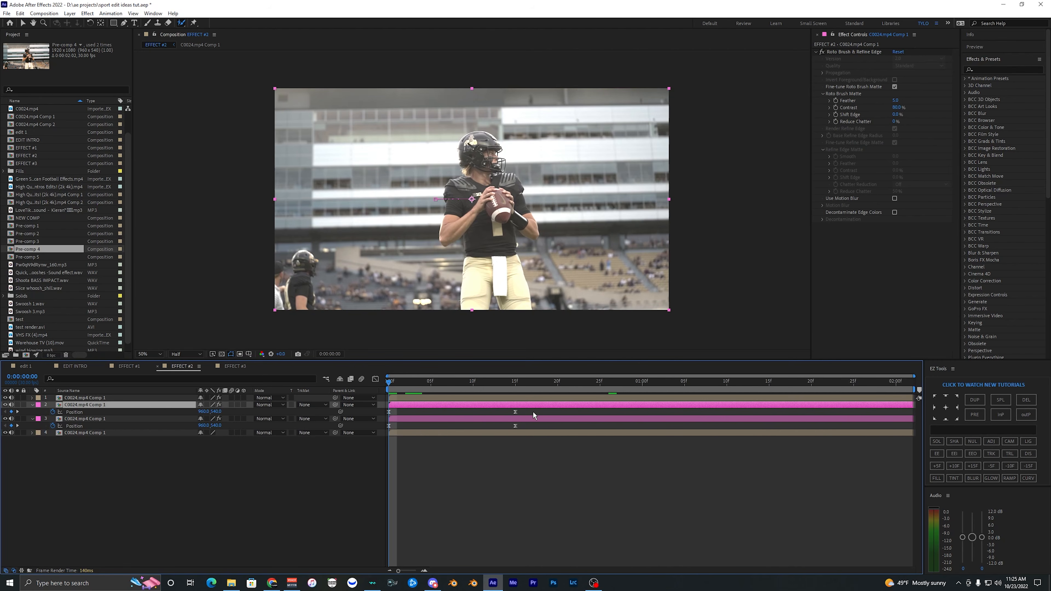
# - At frame 15, move the lower fuchsia copy farther left to a horizontal position of about 610, and preview the animation
pyautogui.moveTo(533, 412); pyautogui.dragTo(506, 414)
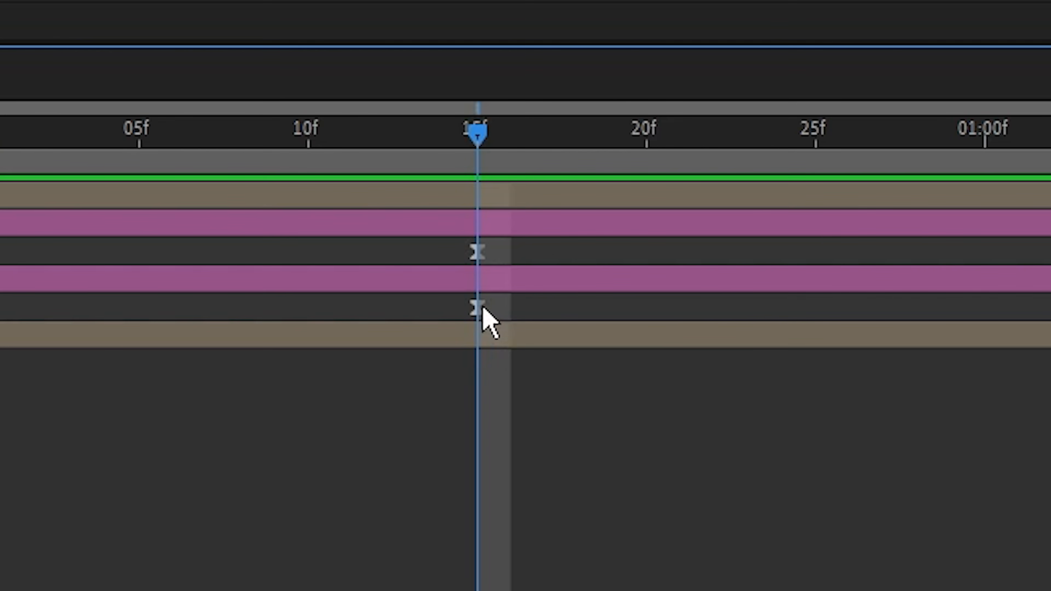
pyautogui.click(479, 308)
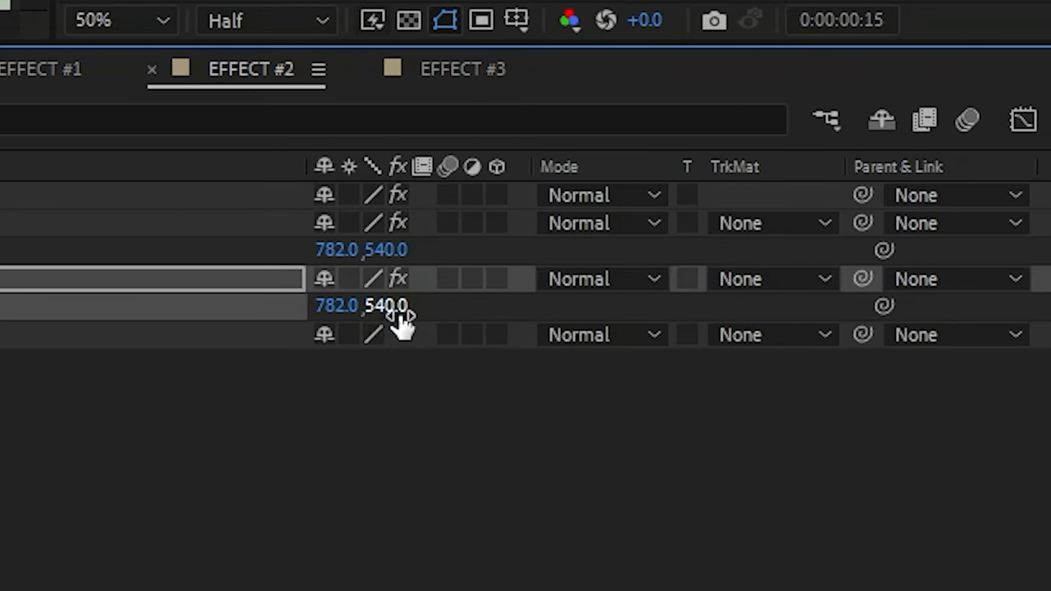
pyautogui.moveTo(528, 307); pyautogui.dragTo(221, 282)
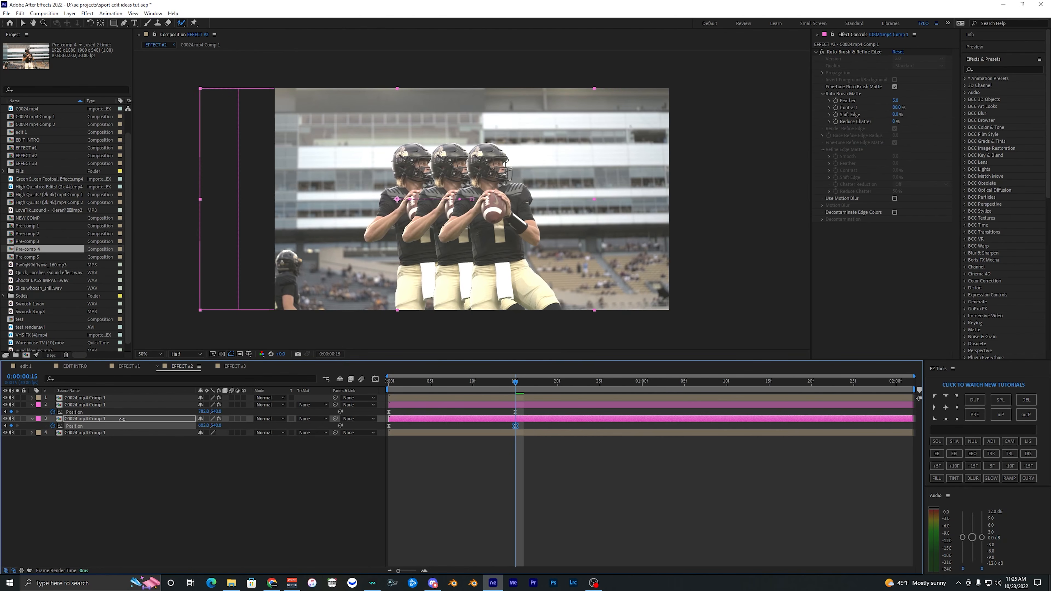
pyautogui.moveTo(122, 419)
pyautogui.mouseDown()
pyautogui.moveTo(109, 418)
pyautogui.moveTo(185, 412)
pyautogui.moveTo(113, 405)
pyautogui.mouseUp()
pyautogui.press('F2')
pyautogui.press('Home')
pyautogui.press('space')
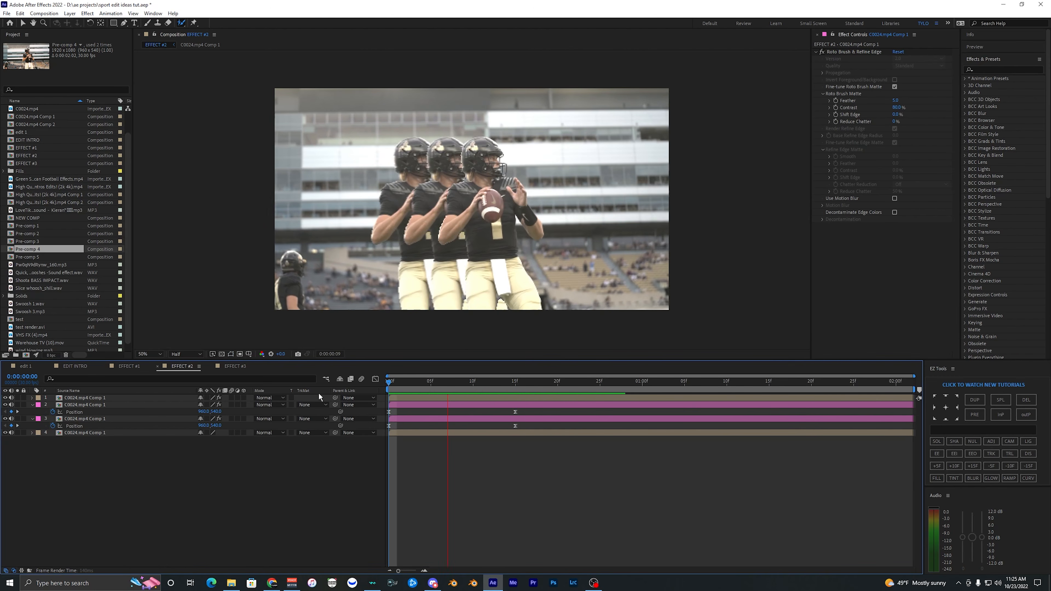
pyautogui.press('space')
pyautogui.press('space')
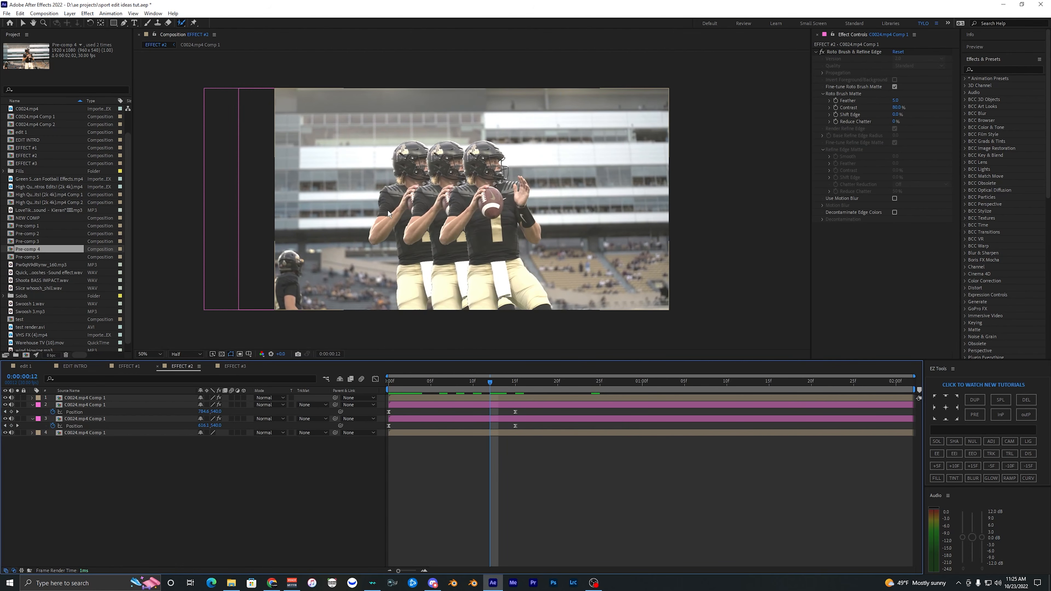
# - Shift the lower fuchsia copy's two Position keyframes two frames later and preview the staggered slide
pyautogui.moveTo(542, 425); pyautogui.dragTo(406, 427)
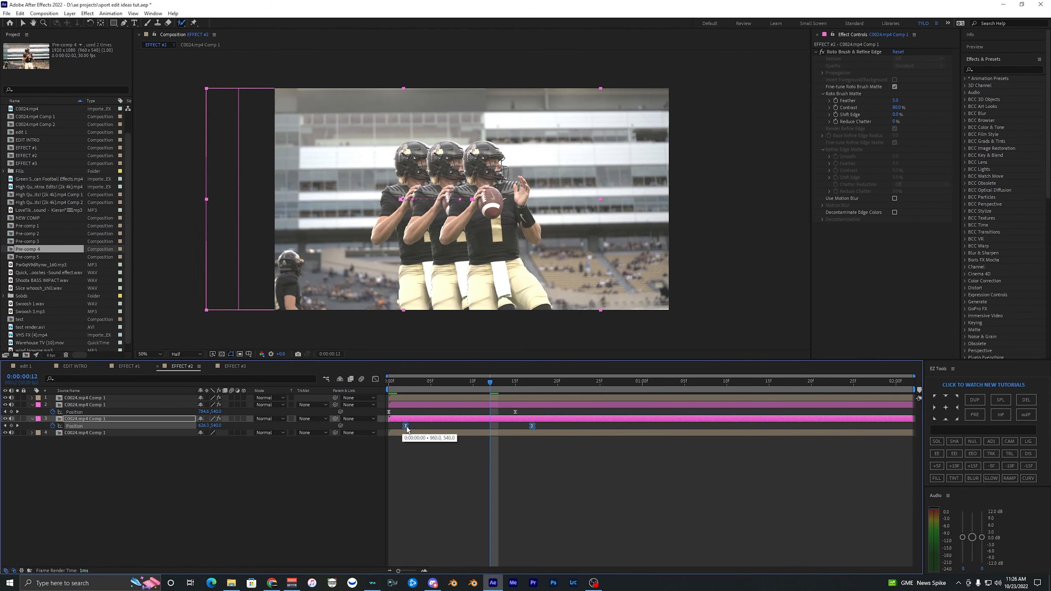
pyautogui.click(414, 457)
pyautogui.click(392, 382)
pyautogui.press('space')
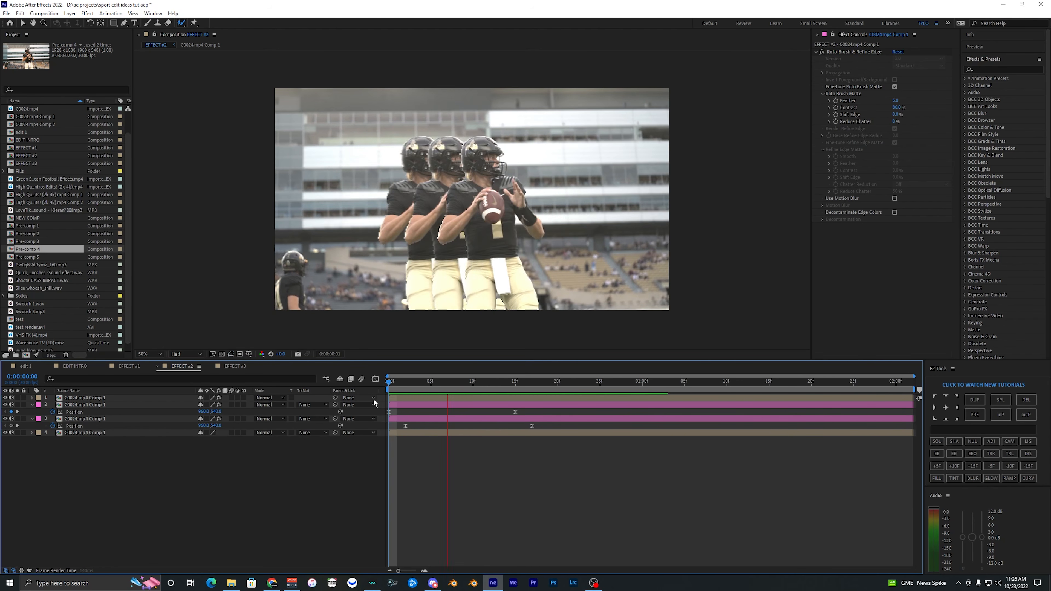
pyautogui.press('space')
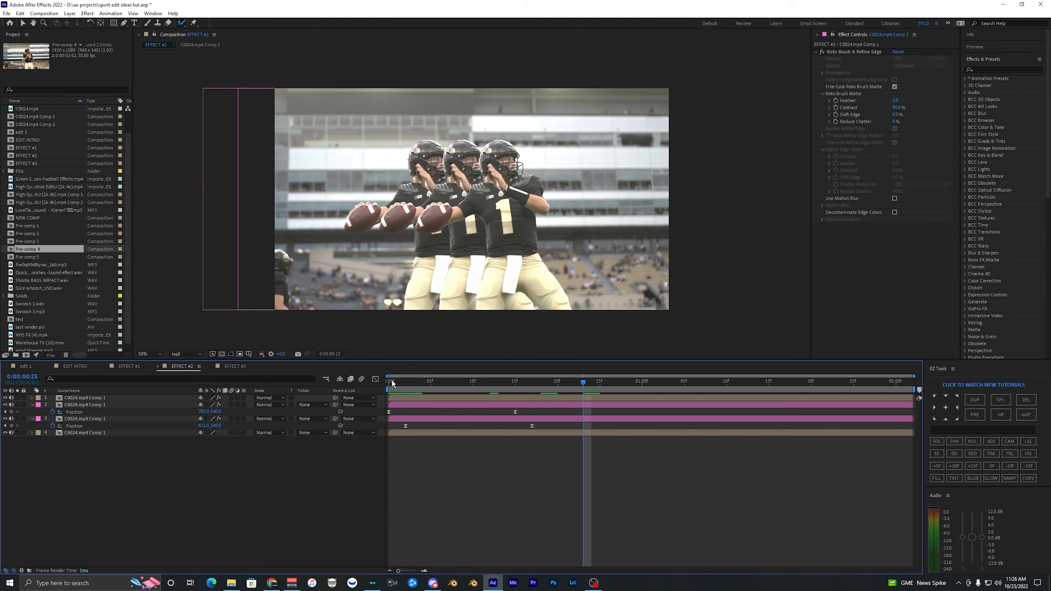
# - Go to frame 6 and collapse the Position keyframes of both fuchsia copies
pyautogui.moveTo(392, 382); pyautogui.dragTo(436, 403)
pyautogui.click(437, 404)
pyautogui.press('u')
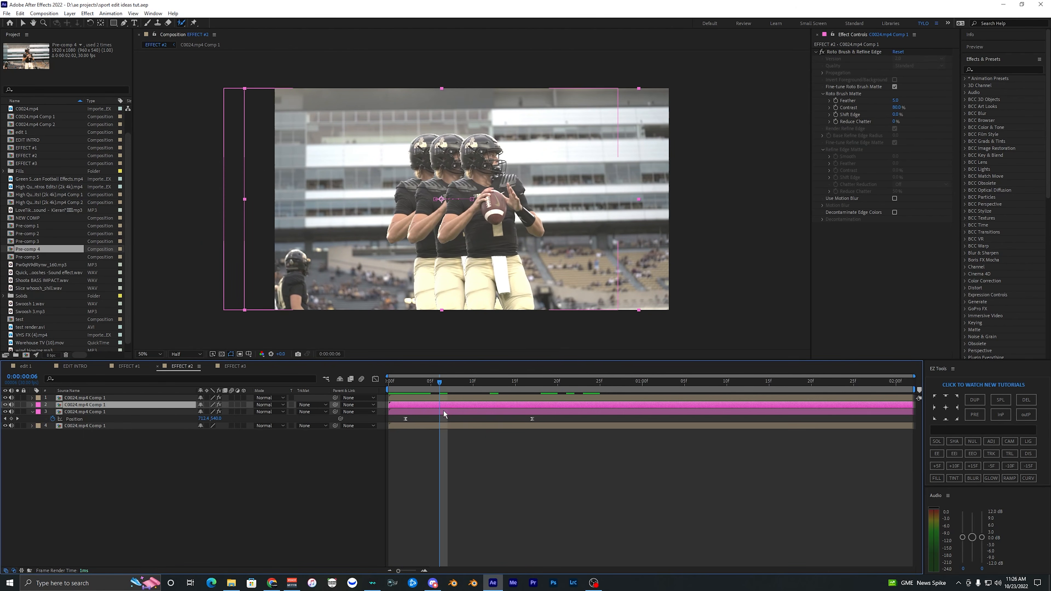
pyautogui.click(444, 412)
pyautogui.press('u')
# - Search the effects for Glow and apply the Stylize Glow effect to the upper fuchsia copy
pyautogui.click(449, 405)
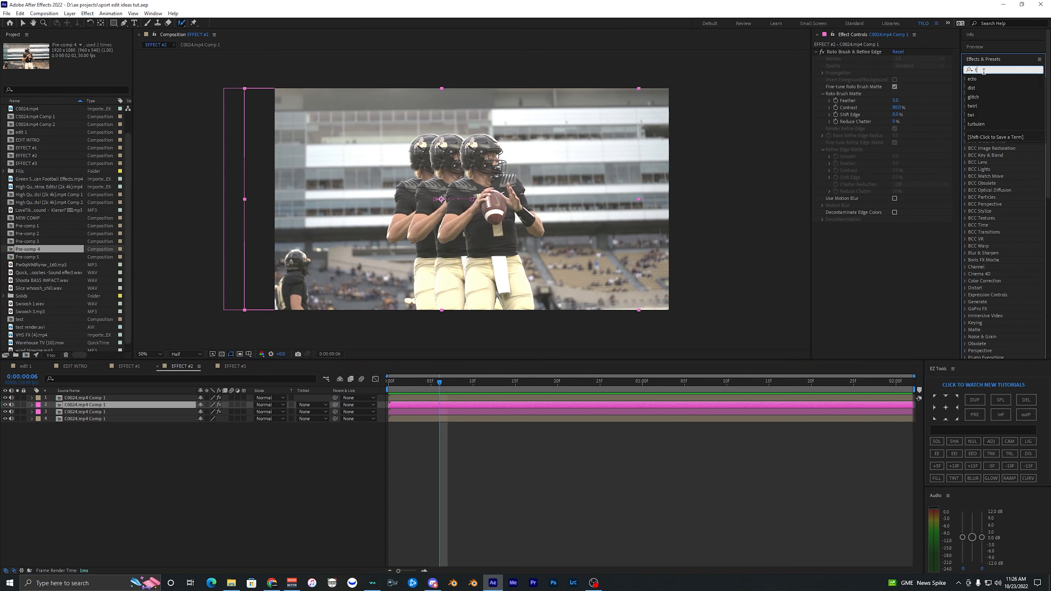
pyautogui.click(993, 70)
pyautogui.write('tlow')
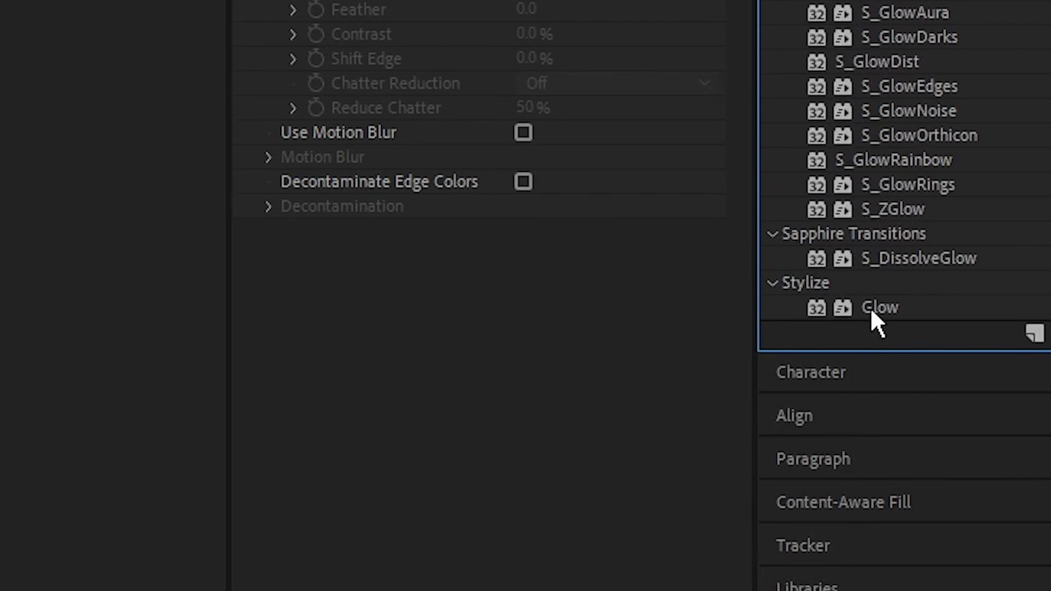
pyautogui.moveTo(872, 311); pyautogui.dragTo(364, 393)
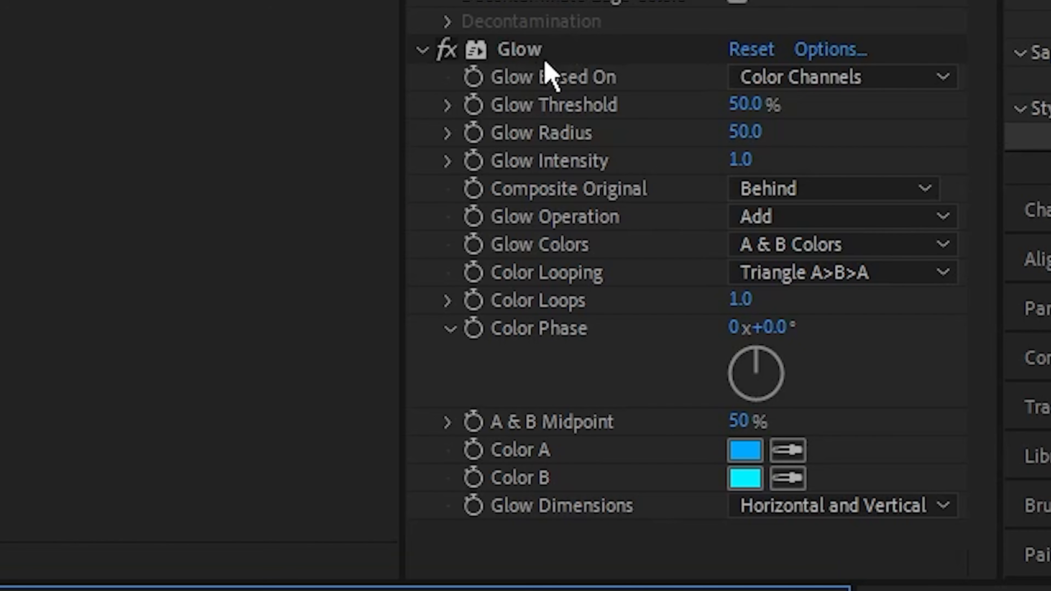
# - Set the upper fuchsia copy's Glow Colors to A & B Colors, check the blue Color A, and preview
pyautogui.click(550, 51)
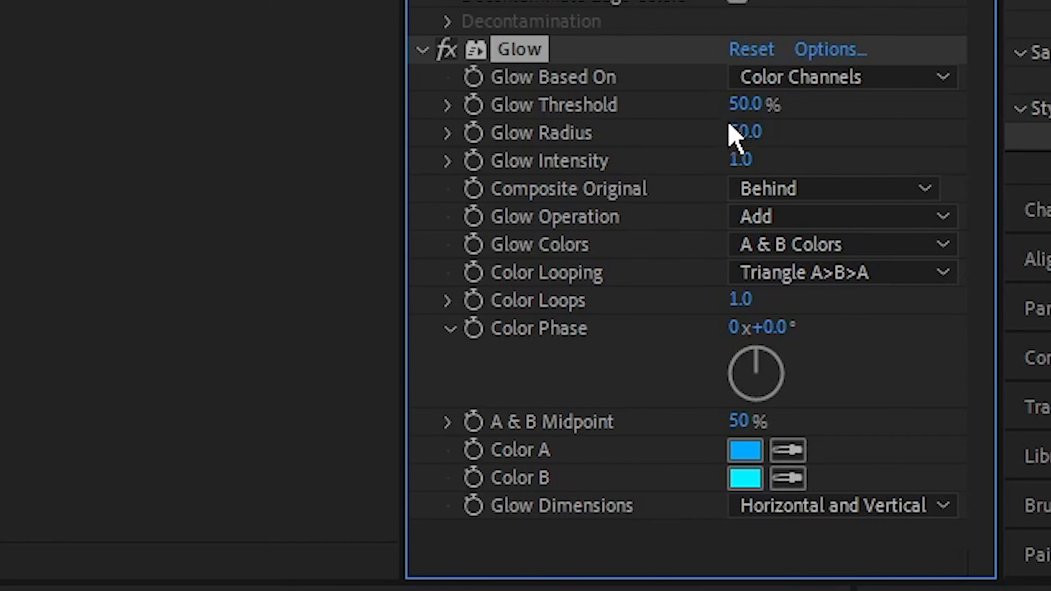
pyautogui.click(751, 246)
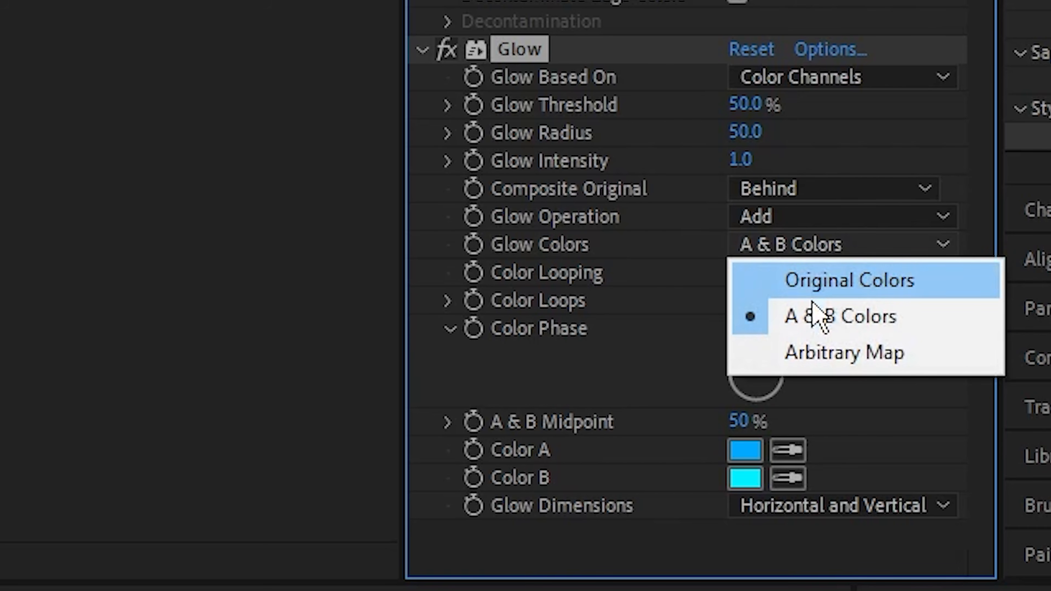
pyautogui.click(810, 323)
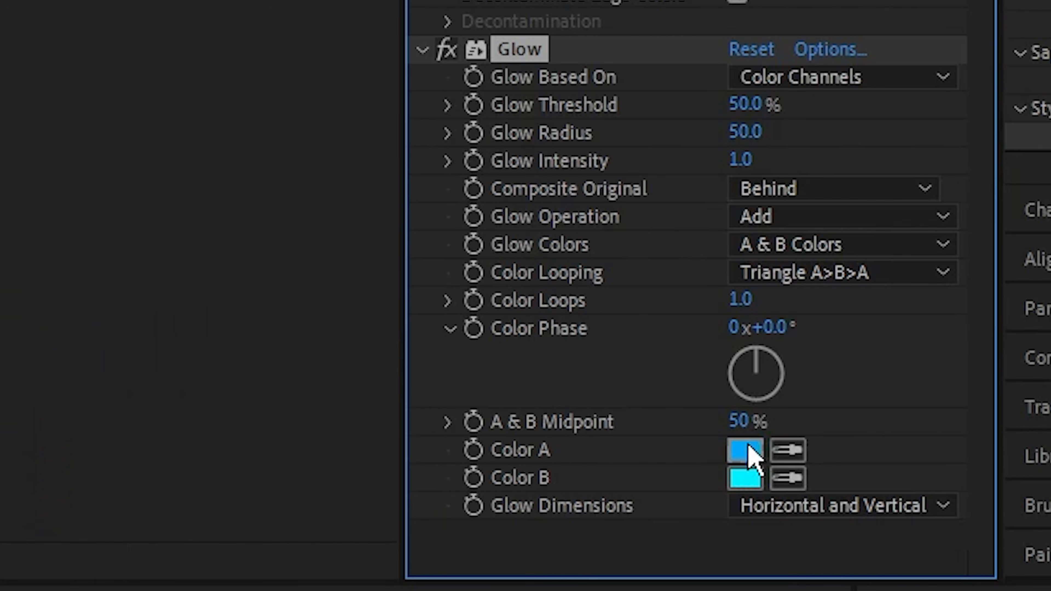
pyautogui.click(744, 453)
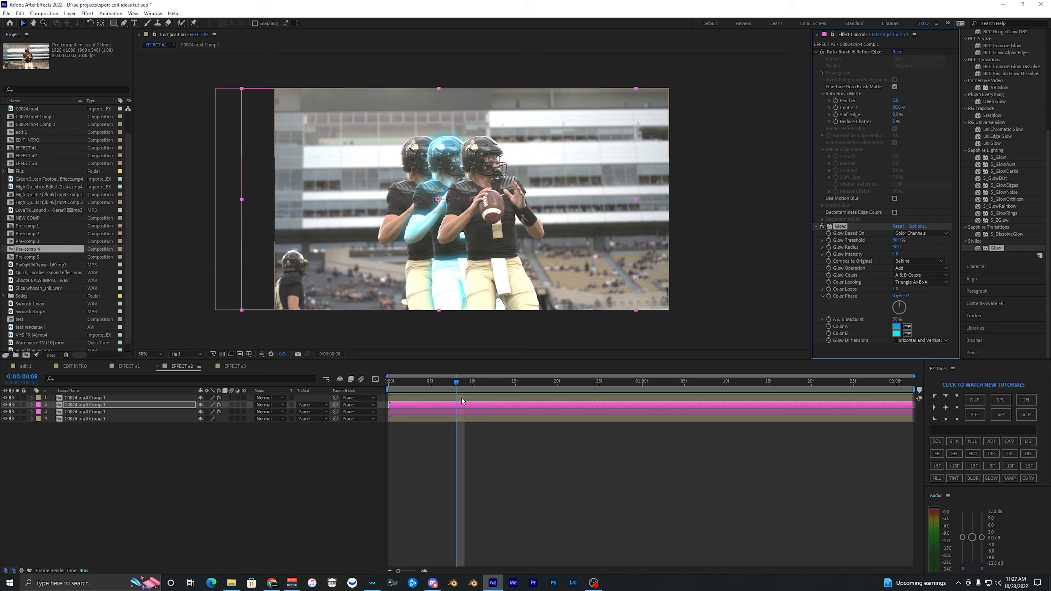
pyautogui.press('space')
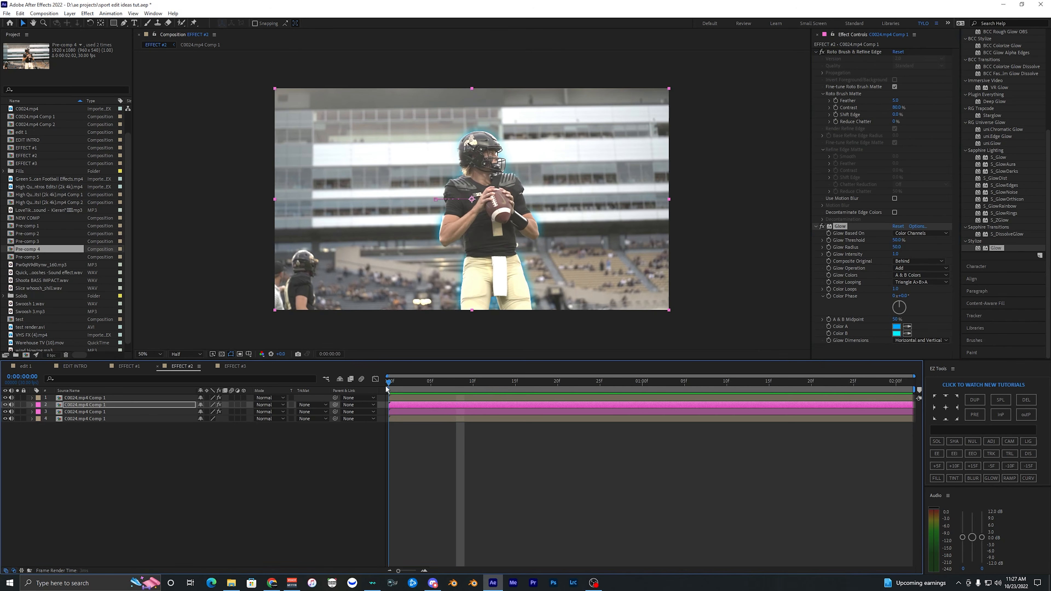
# - Paste the upper copy's Glow effect onto the lower fuchsia copy and scrub through the frames to check it
pyautogui.click(512, 411)
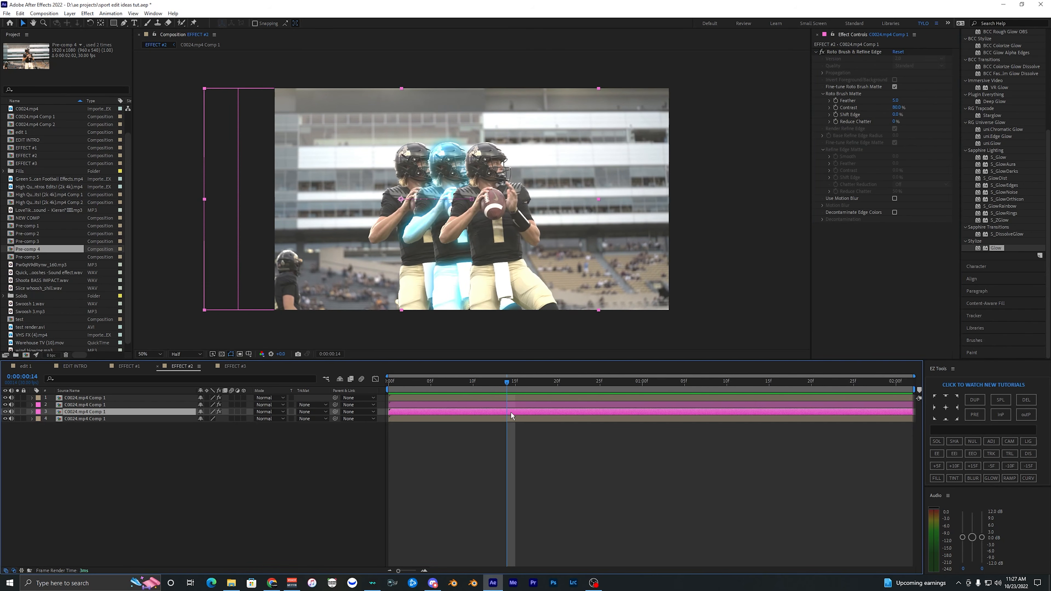
pyautogui.hotkey('ctrl', 'v')
pyautogui.moveTo(512, 379); pyautogui.dragTo(713, 376)
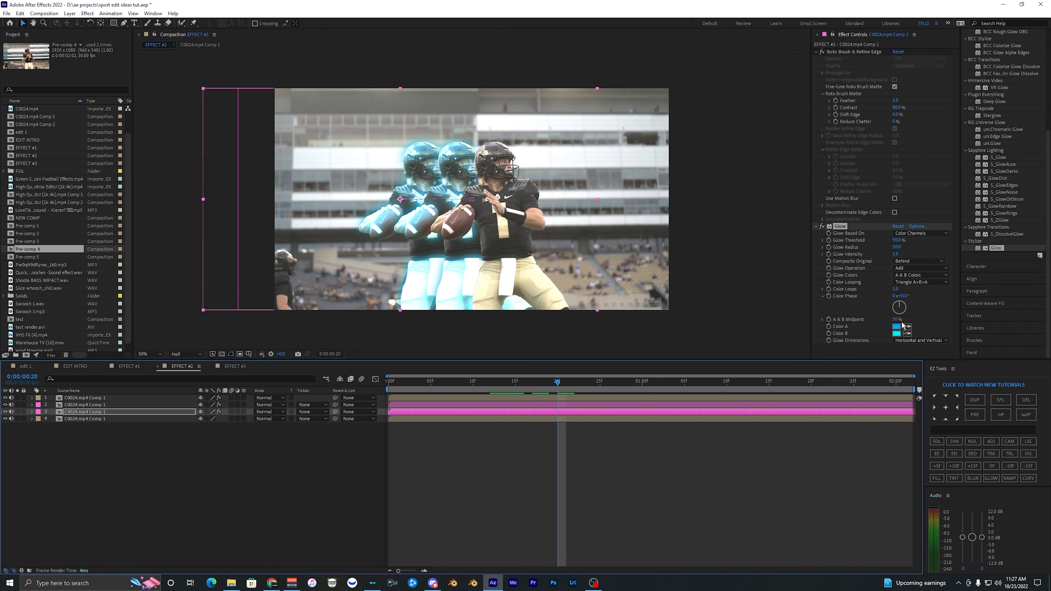
# - Change both Color A and Color B of the lower fuchsia copy's Glow to pure red and preview the result
pyautogui.click(902, 325)
pyautogui.moveTo(725, 314); pyautogui.dragTo(715, 292)
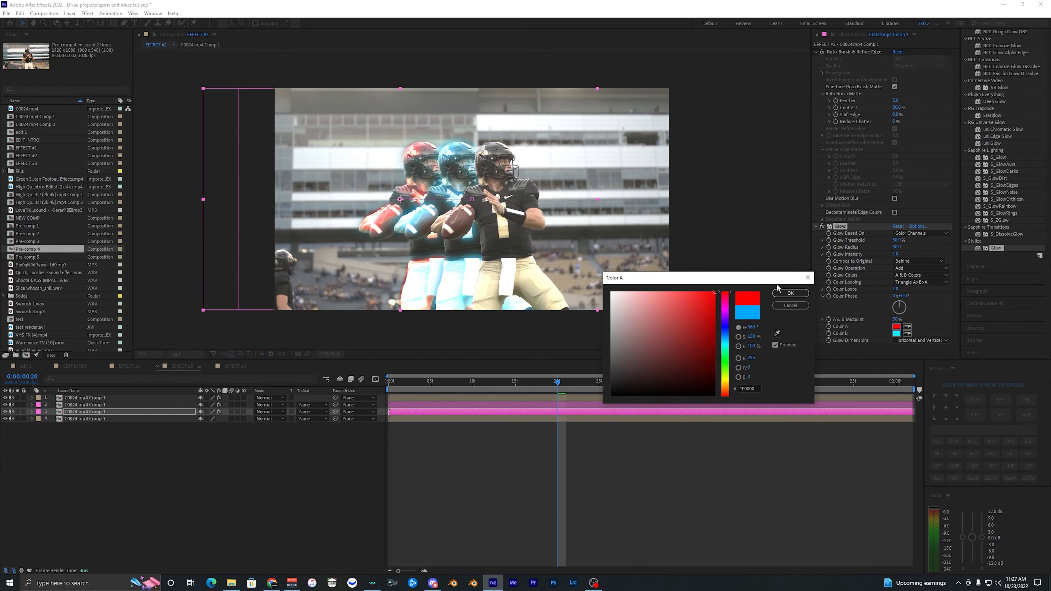
pyautogui.click(780, 293)
pyautogui.click(897, 333)
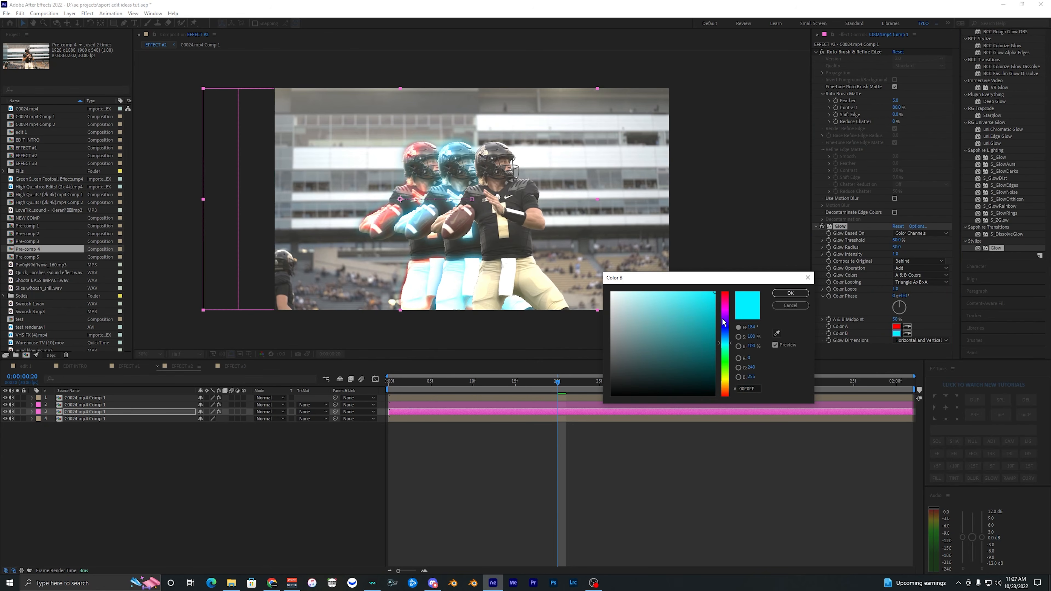
pyautogui.moveTo(723, 322); pyautogui.dragTo(720, 291)
pyautogui.click(788, 294)
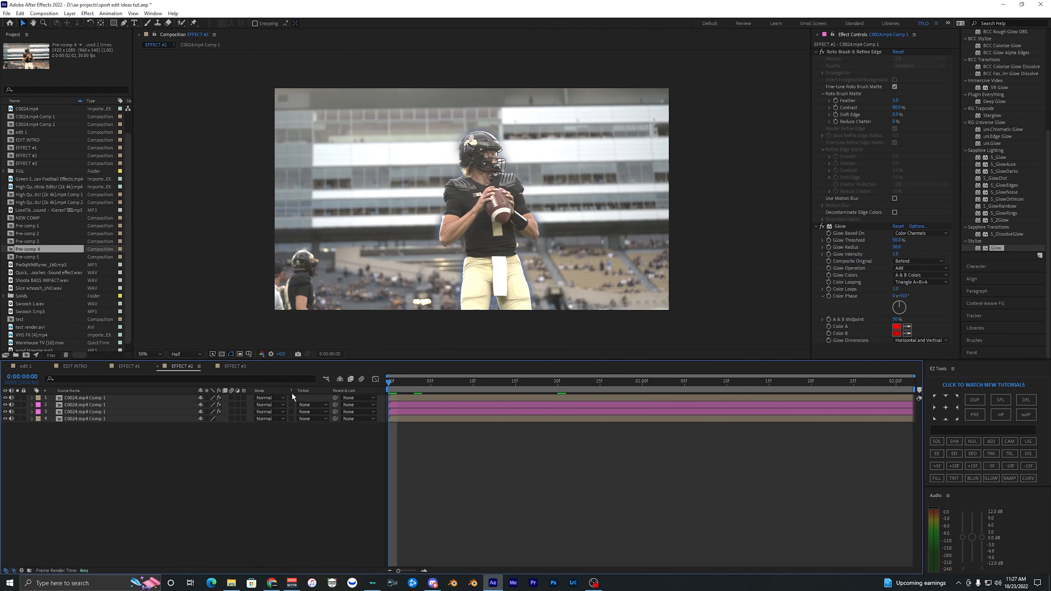
pyautogui.press('space')
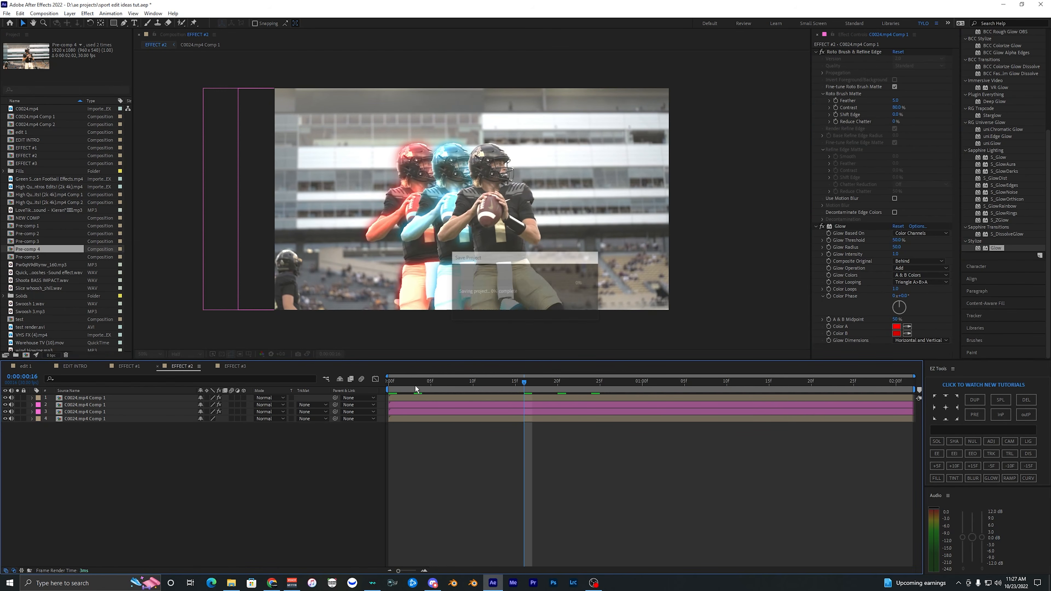
# - Search the effects for glitch and apply VR Digital Glitch to the blue-glowing copy
pyautogui.click(529, 412)
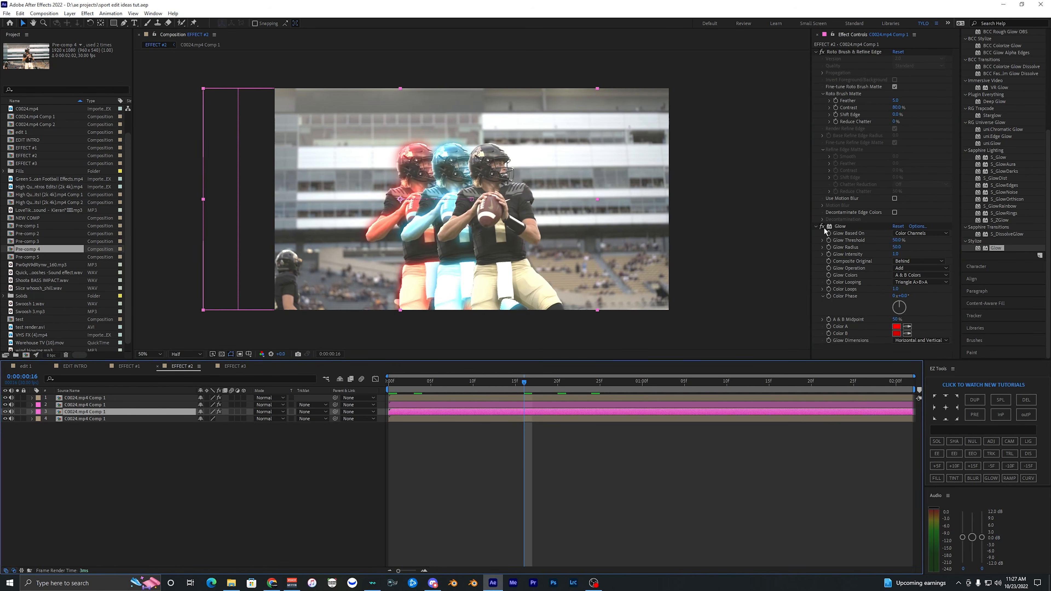
pyautogui.scroll(5, 1011, 151)
pyautogui.click(991, 71)
pyautogui.write('glitch')
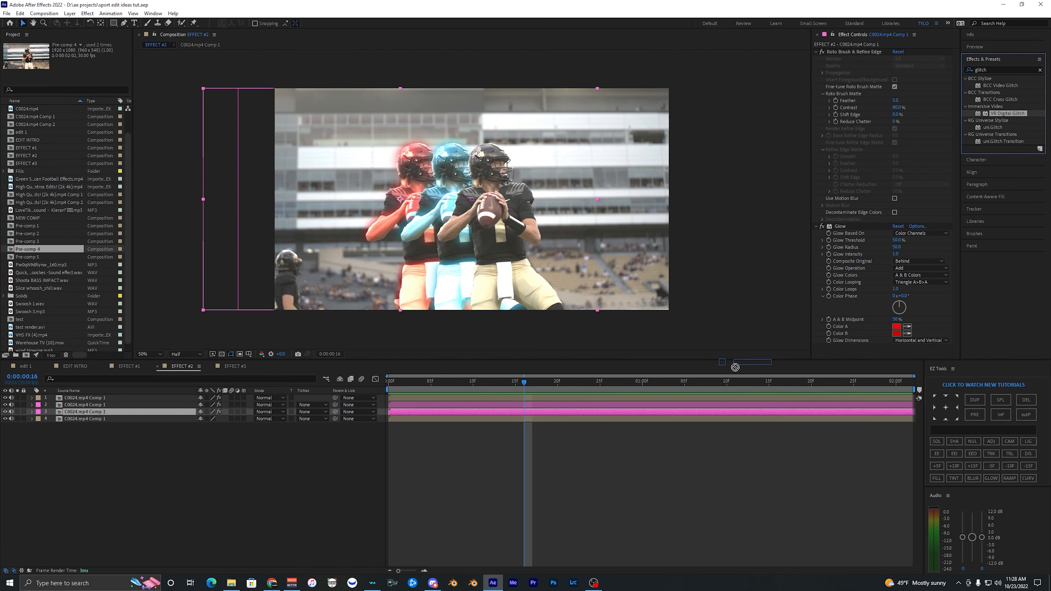
pyautogui.moveTo(735, 367); pyautogui.dragTo(703, 412)
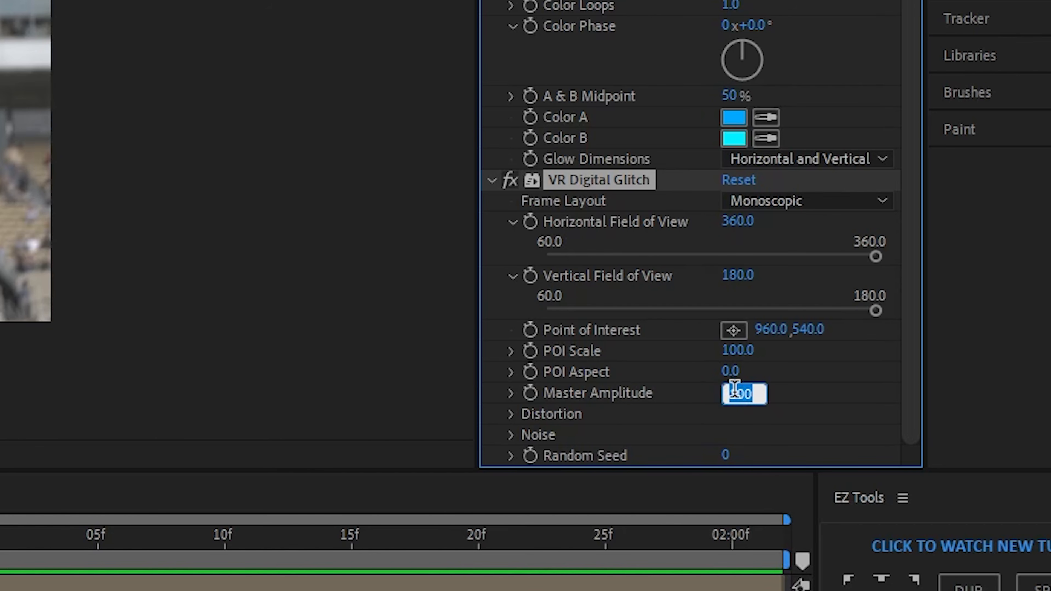
# - Set the blue copy's VR Digital Glitch Master Amplitude to 30 and preview the animation
pyautogui.click(394, 384)
pyautogui.press('space')
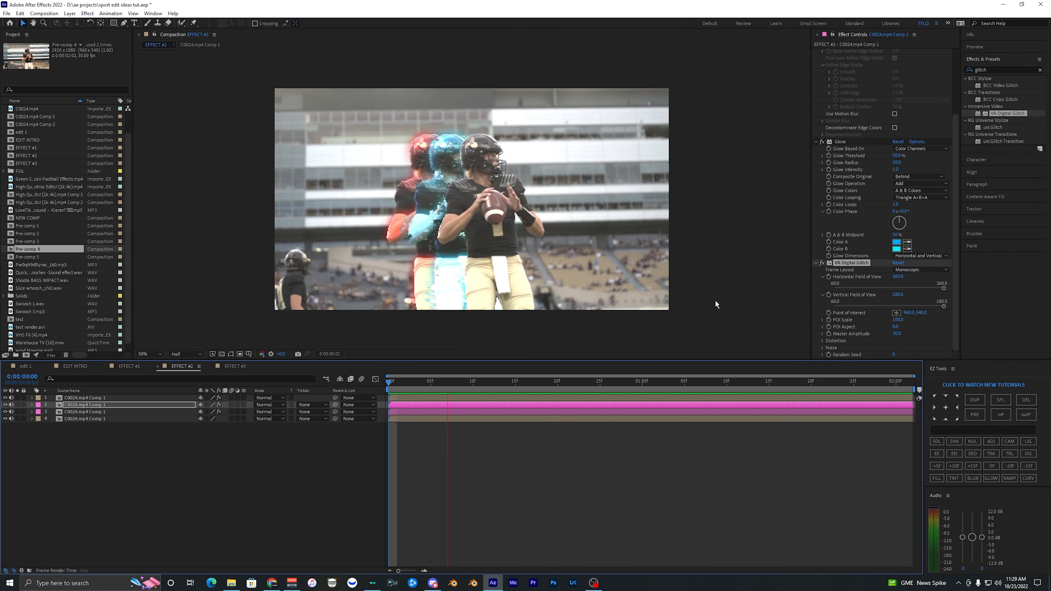
pyautogui.moveTo(896, 333); pyautogui.dragTo(911, 325)
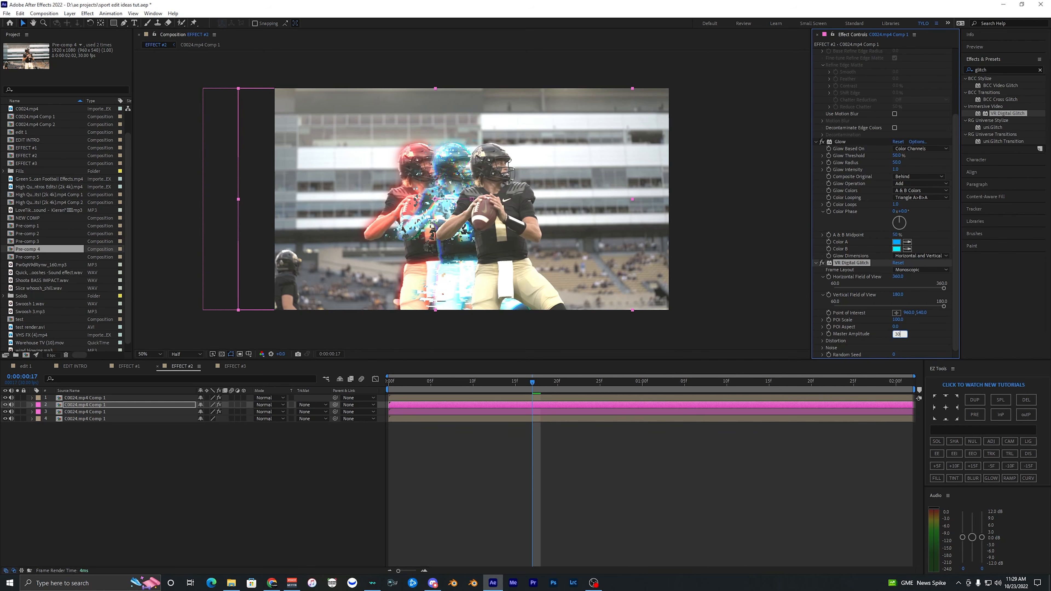
pyautogui.press('Return')
pyautogui.press('space')
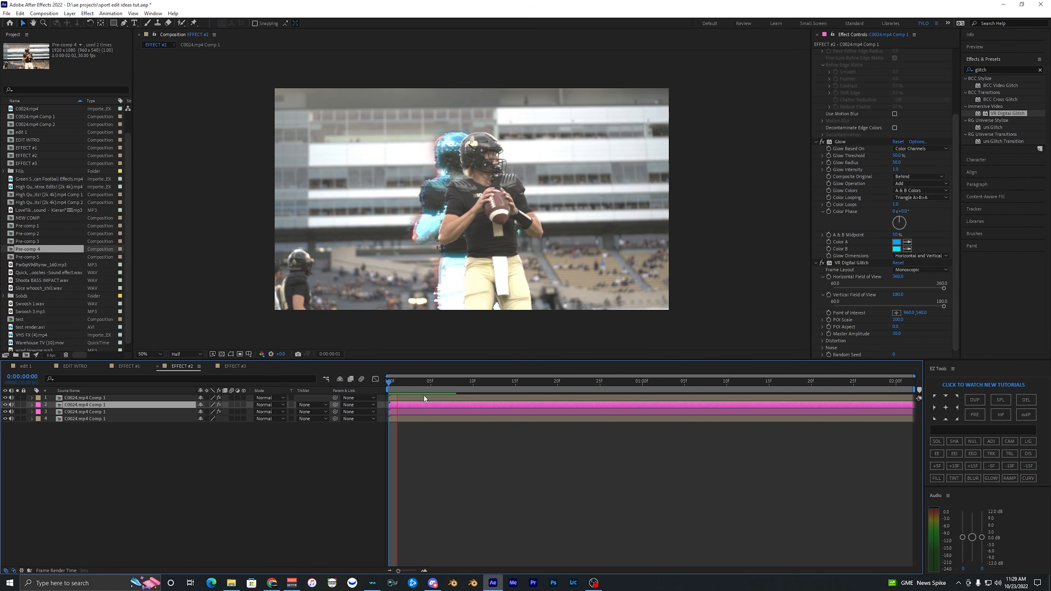
pyautogui.press('space')
# - Copy the blue copy's VR Digital Glitch effect onto the red-glowing copy and preview both
pyautogui.click(858, 283)
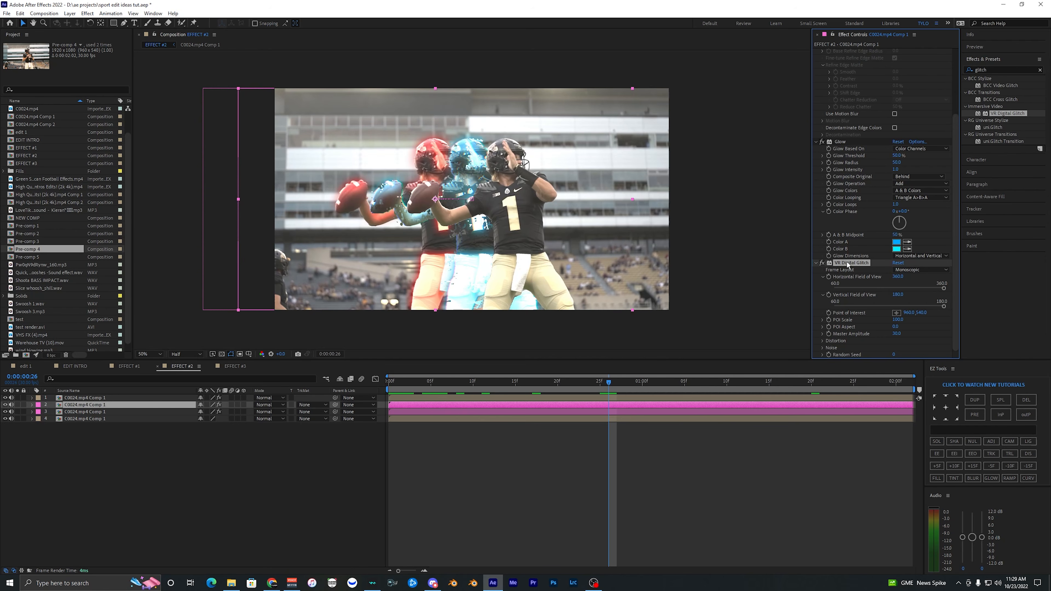
pyautogui.click(574, 412)
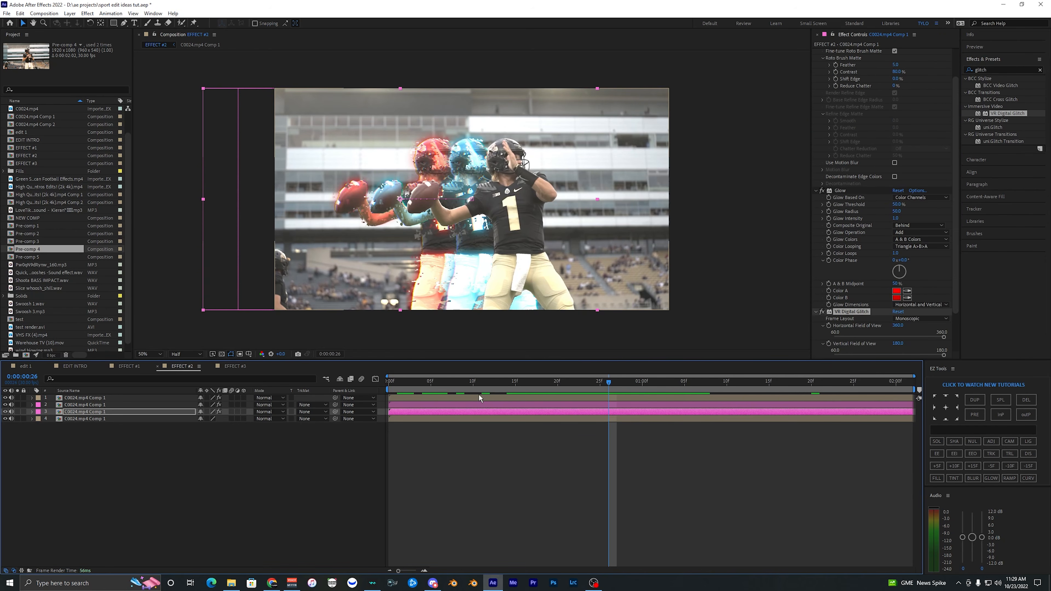
pyautogui.press('space')
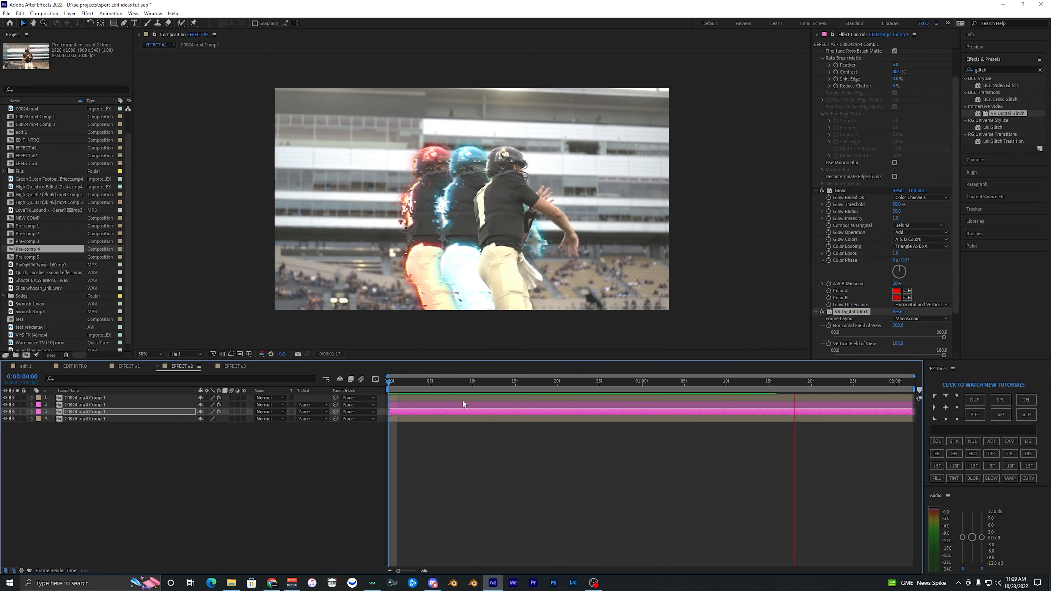
pyautogui.press('space')
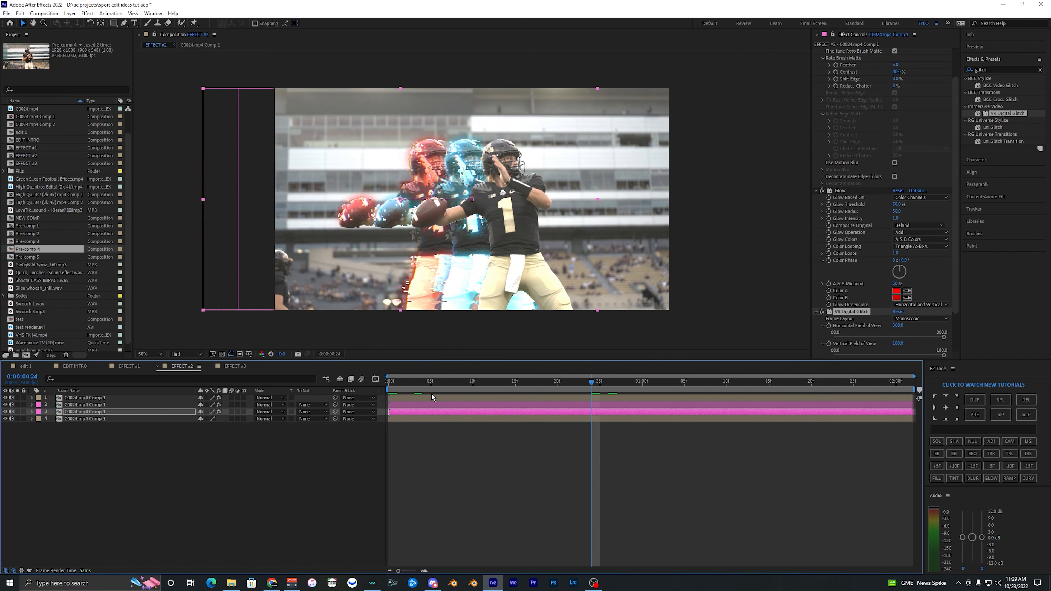
# - Play the glitching quarterback copies from the first frame and scrub through the slide to review the finished effect
pyautogui.moveTo(417, 382); pyautogui.dragTo(339, 383)
pyautogui.press('space')
pyautogui.press('space')
pyautogui.click(429, 419)
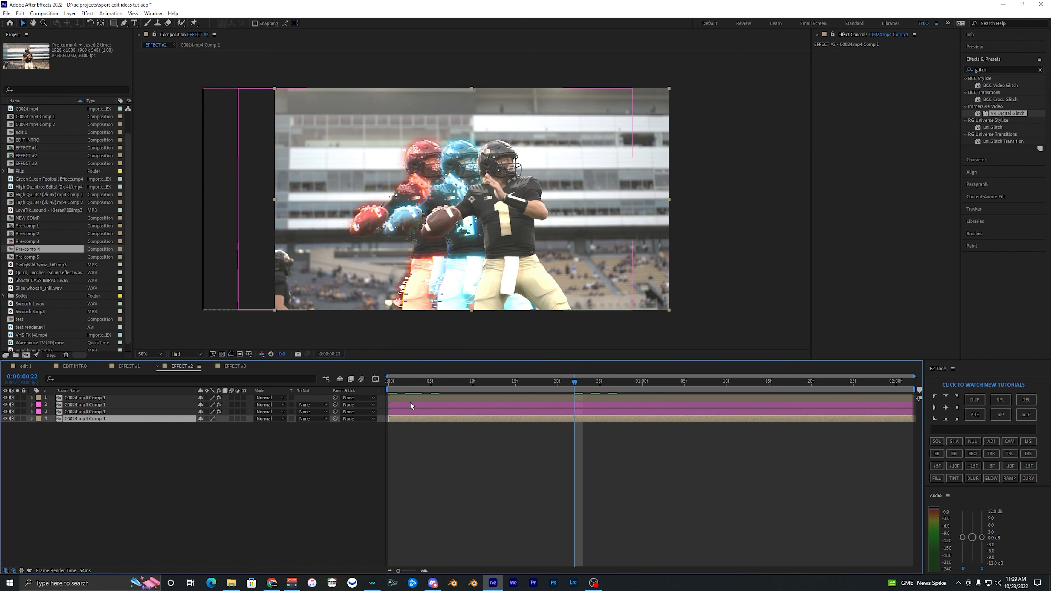
pyautogui.click(411, 404)
pyautogui.moveTo(403, 382); pyautogui.dragTo(378, 390)
pyautogui.press('space')
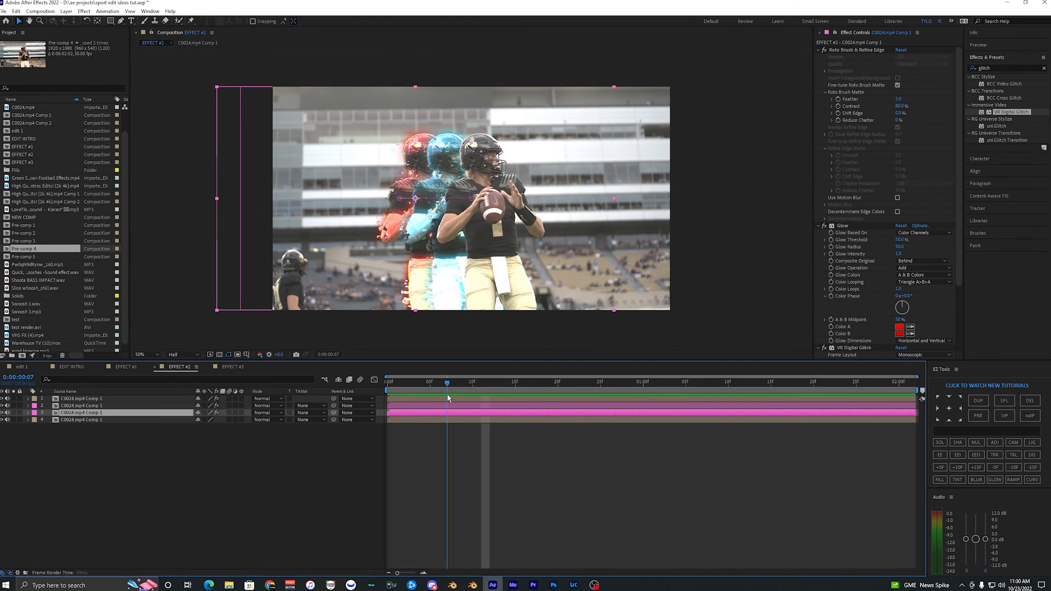
pyautogui.moveTo(447, 394); pyautogui.dragTo(489, 395)
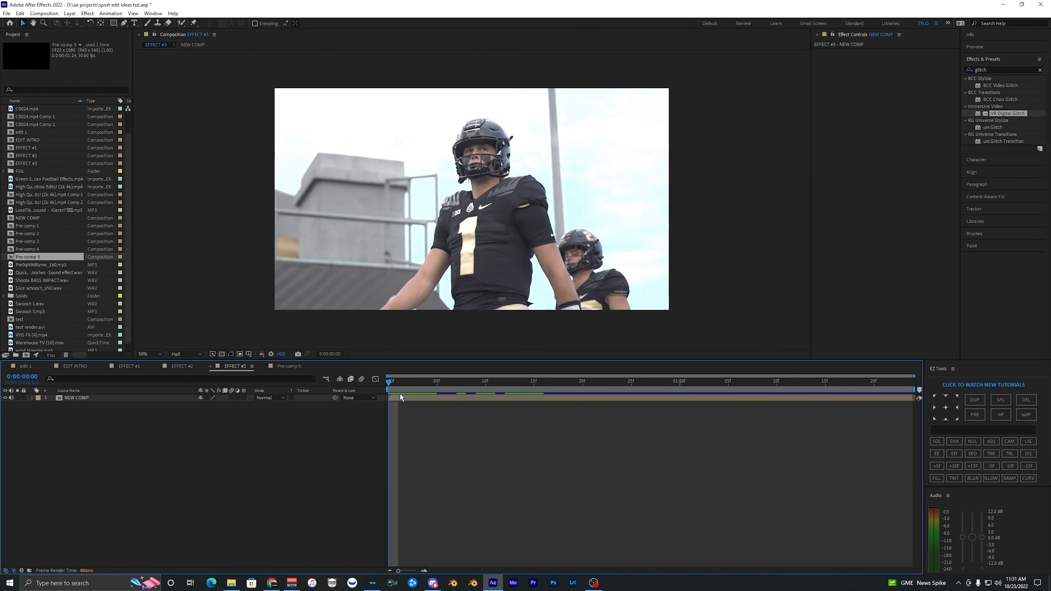
pyautogui.click(398, 397)
pyautogui.click(404, 408)
pyautogui.click(403, 397)
pyautogui.click(401, 409)
pyautogui.click(398, 398)
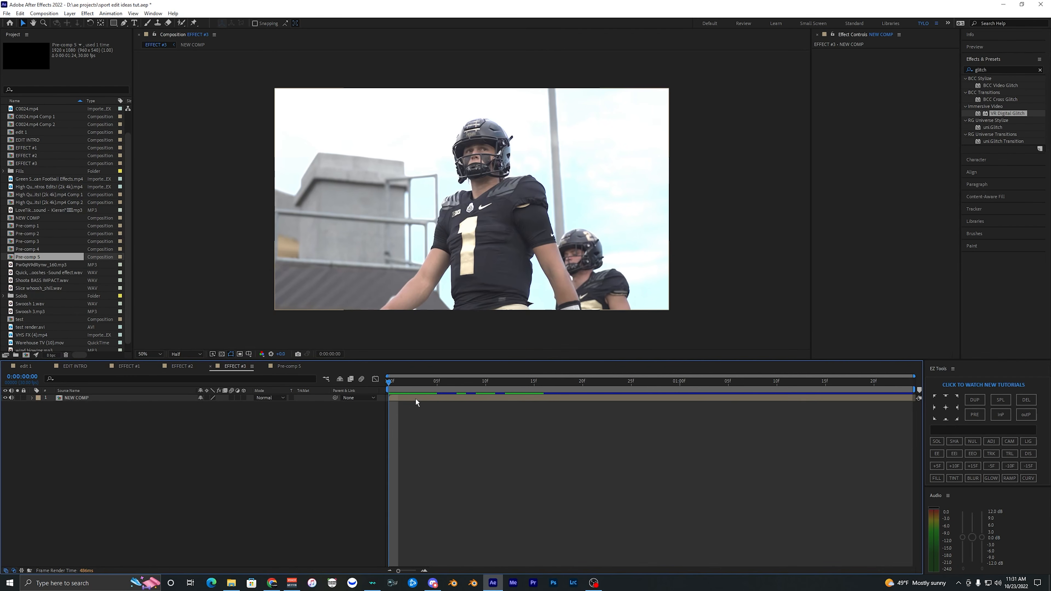
pyautogui.click(415, 399)
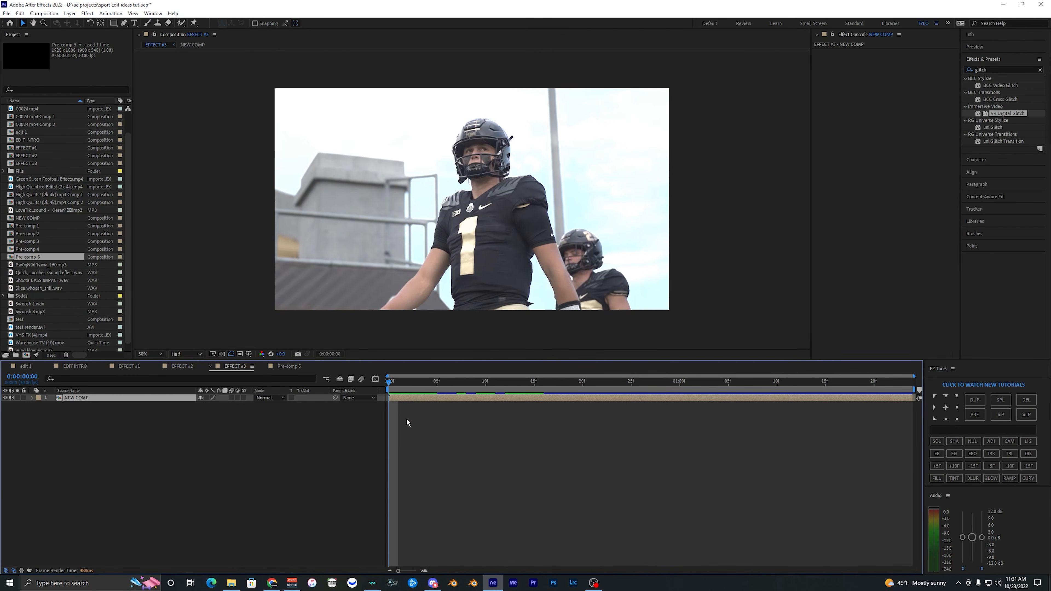
# - Return to the first frame in EFFECT #3 and duplicate the NEW COMP layer
pyautogui.moveTo(402, 383); pyautogui.dragTo(350, 383)
pyautogui.click(410, 406)
pyautogui.click(405, 397)
pyautogui.hotkey('ctrl', 'd')
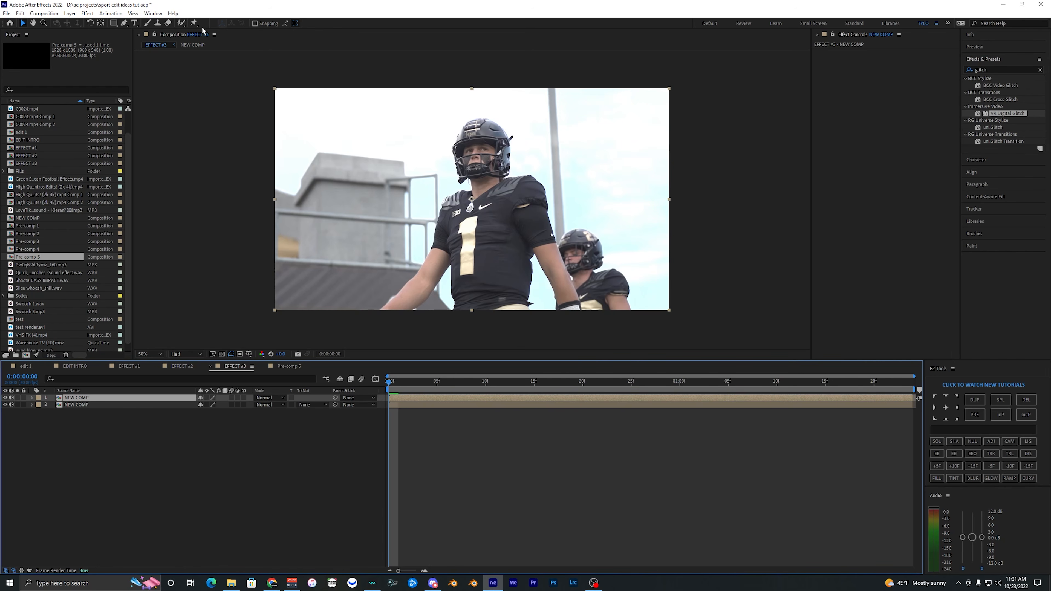
# - Open the upper NEW COMP layer for the Roto Brush and enlarge its layer view for painting
pyautogui.click(181, 23)
pyautogui.doubleClick(478, 258)
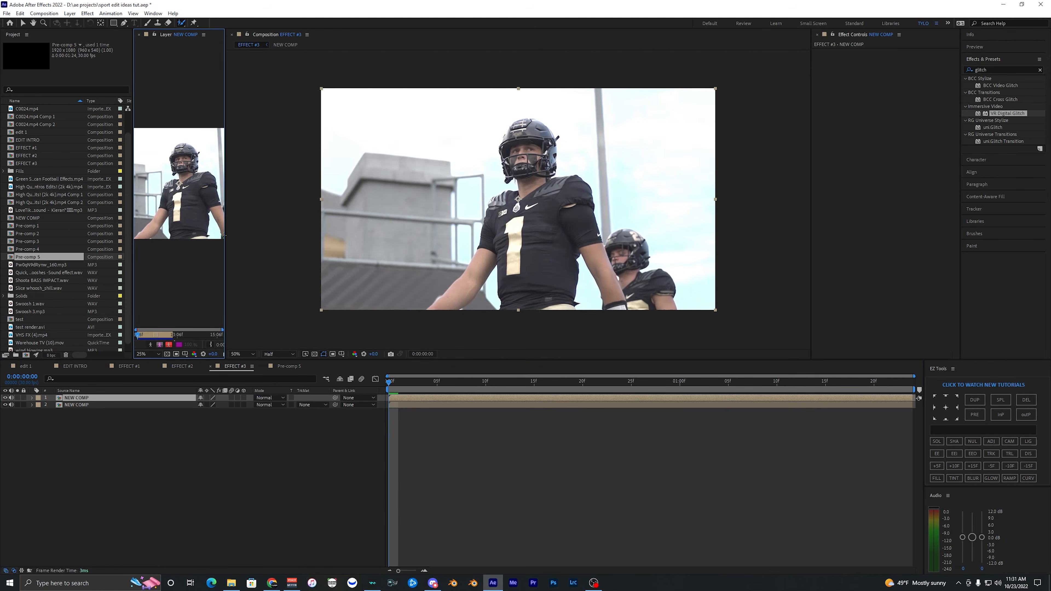
pyautogui.moveTo(224, 235); pyautogui.dragTo(680, 236)
pyautogui.scroll(2, 386, 241)
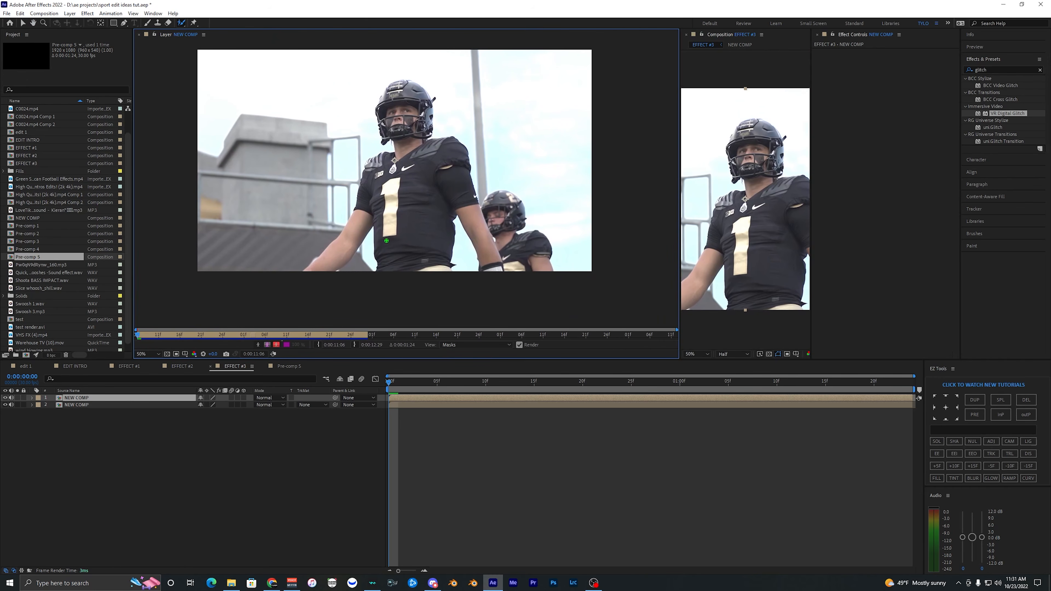
# - Roto Brush the front player's body and helmet on the upper NEW COMP layer and propagate the selection through the clip
pyautogui.moveTo(389, 275)
pyautogui.mouseDown()
pyautogui.moveTo(405, 236)
pyautogui.moveTo(396, 260)
pyautogui.mouseUp()
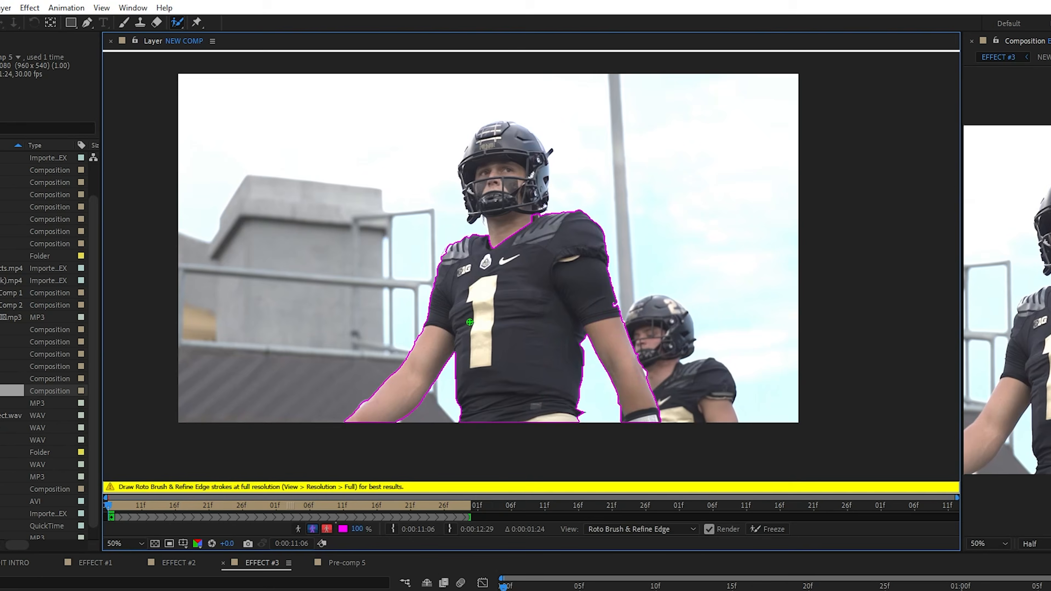
pyautogui.moveTo(392, 94)
pyautogui.mouseDown()
pyautogui.moveTo(407, 124)
pyautogui.moveTo(379, 90)
pyautogui.mouseUp()
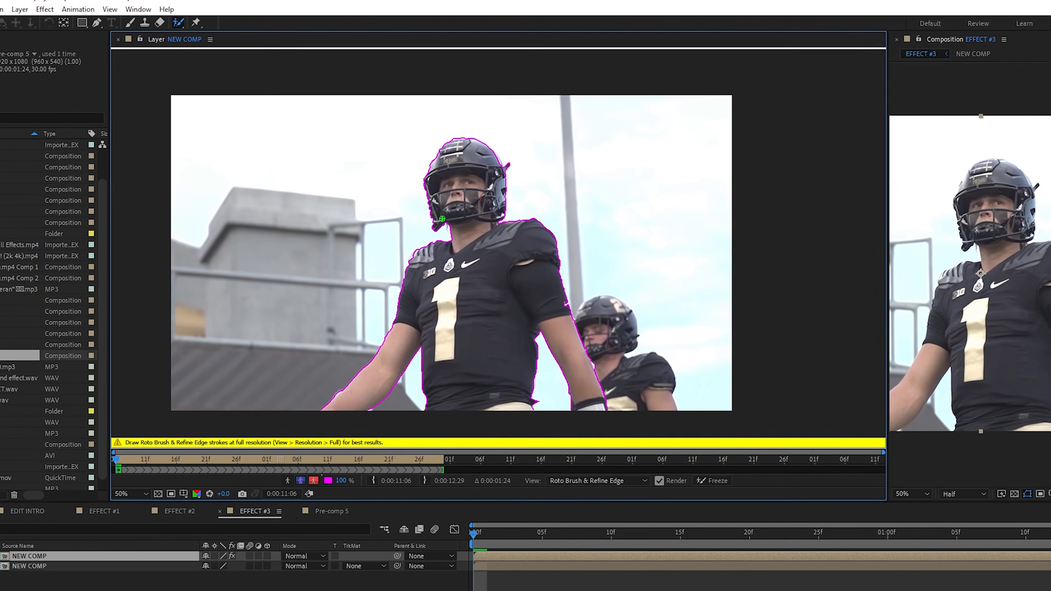
pyautogui.press('space')
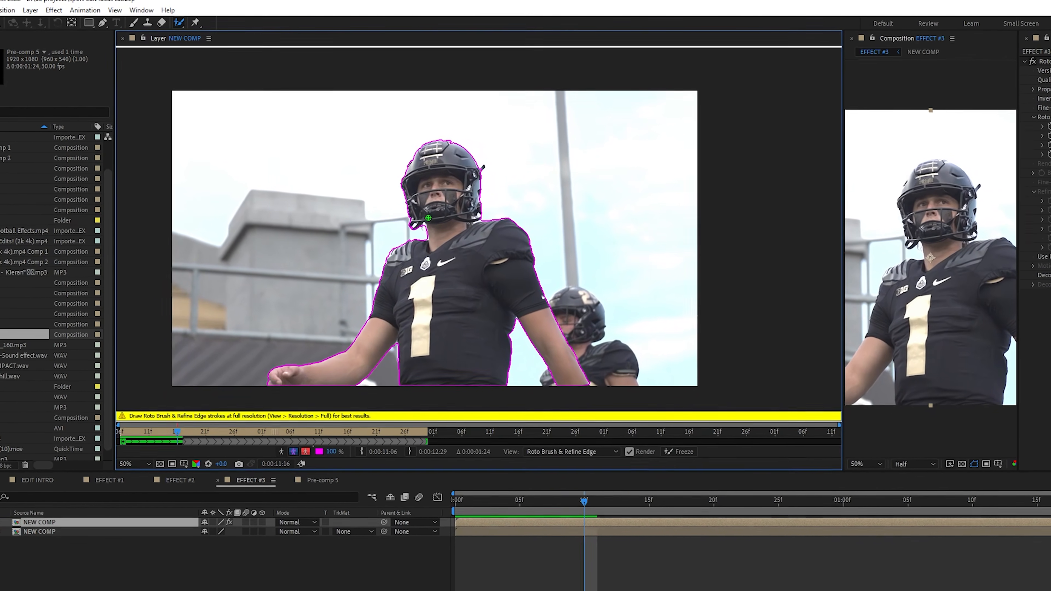
# - Check the front player's cut-out outline across the frames, freeze the Roto Brush propagation and return to the composition view
pyautogui.scroll(-2, 434, 223)
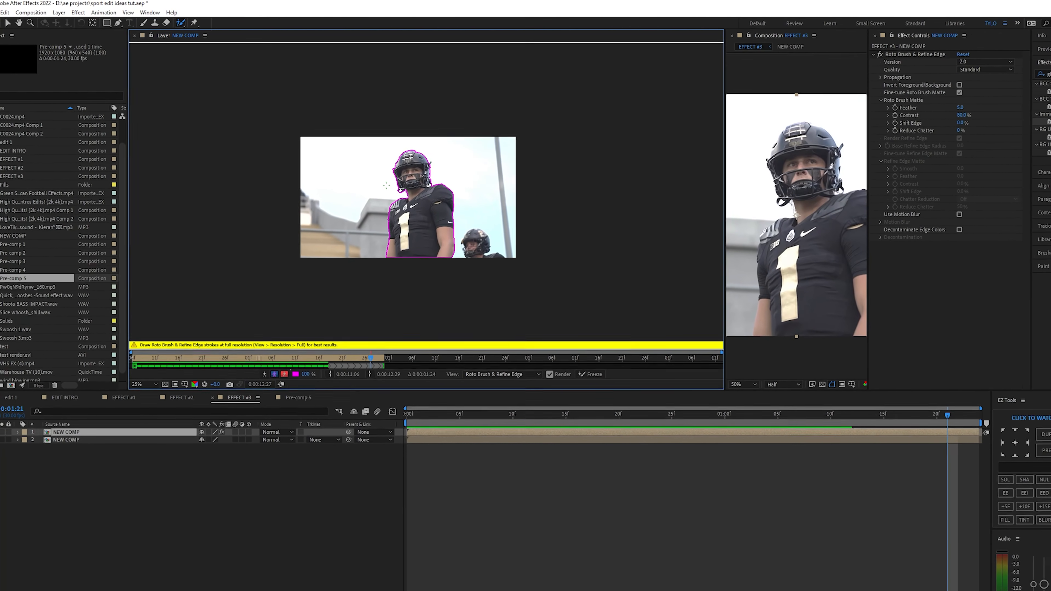
pyautogui.press('pageup')
pyautogui.press('pageup')
pyautogui.press('pageup')
pyautogui.press('pageup')
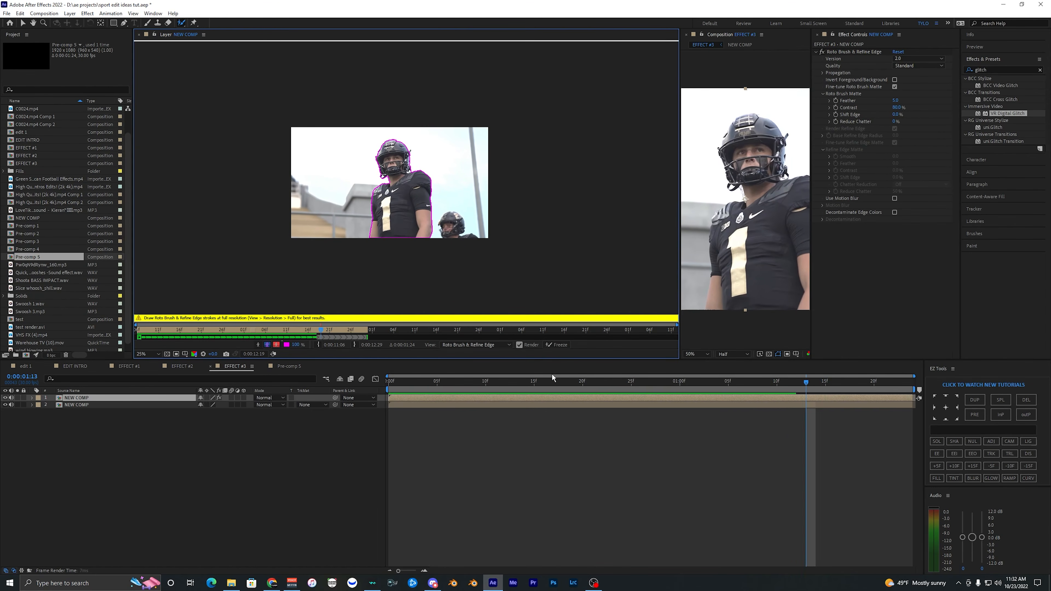
pyautogui.press('pagedown')
pyautogui.press('pagedown')
pyautogui.press('pagedown')
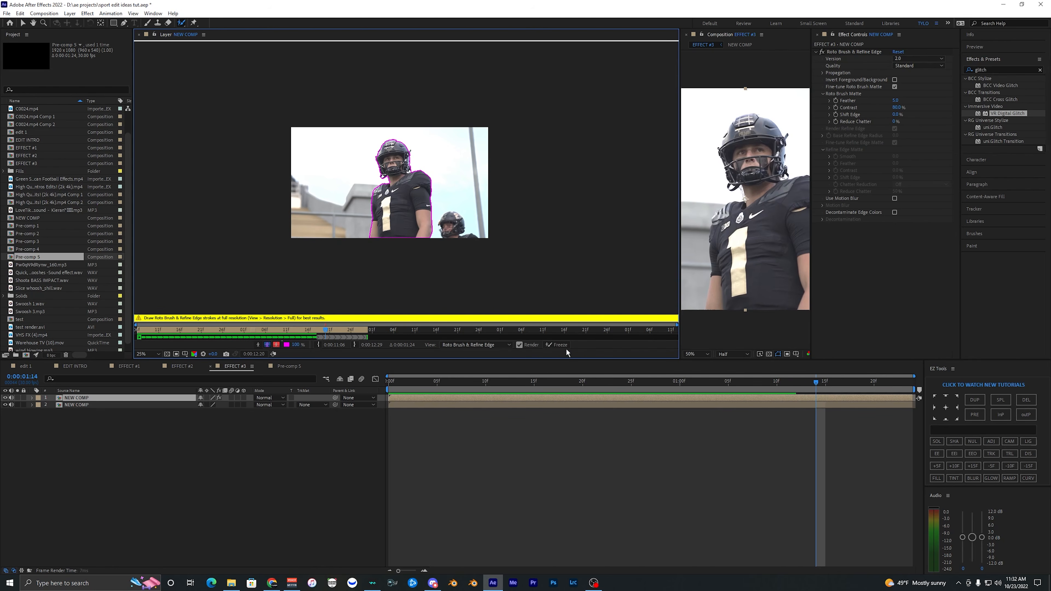
pyautogui.click(559, 345)
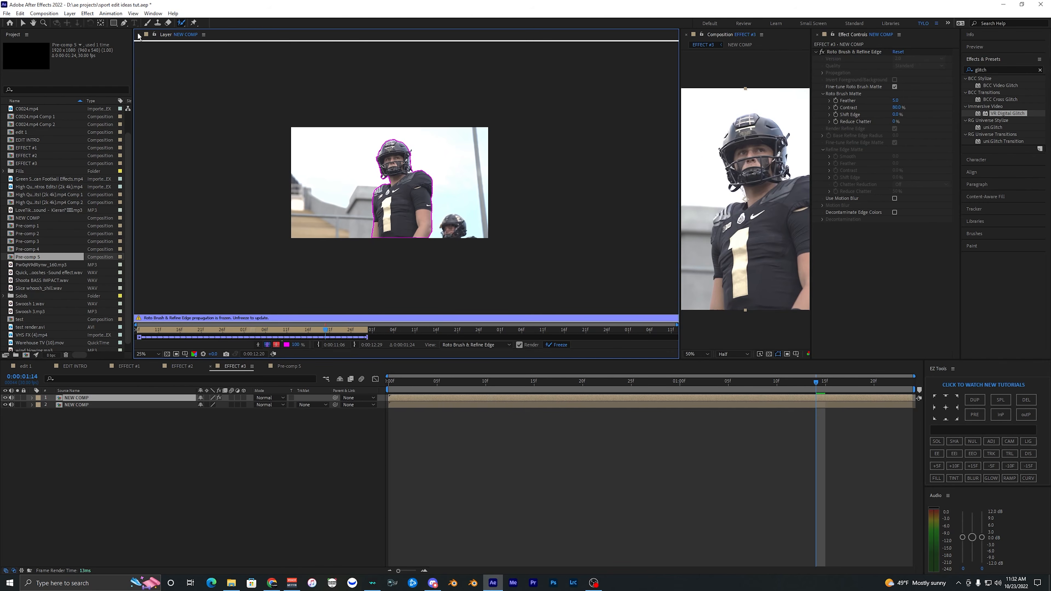
pyautogui.click(138, 35)
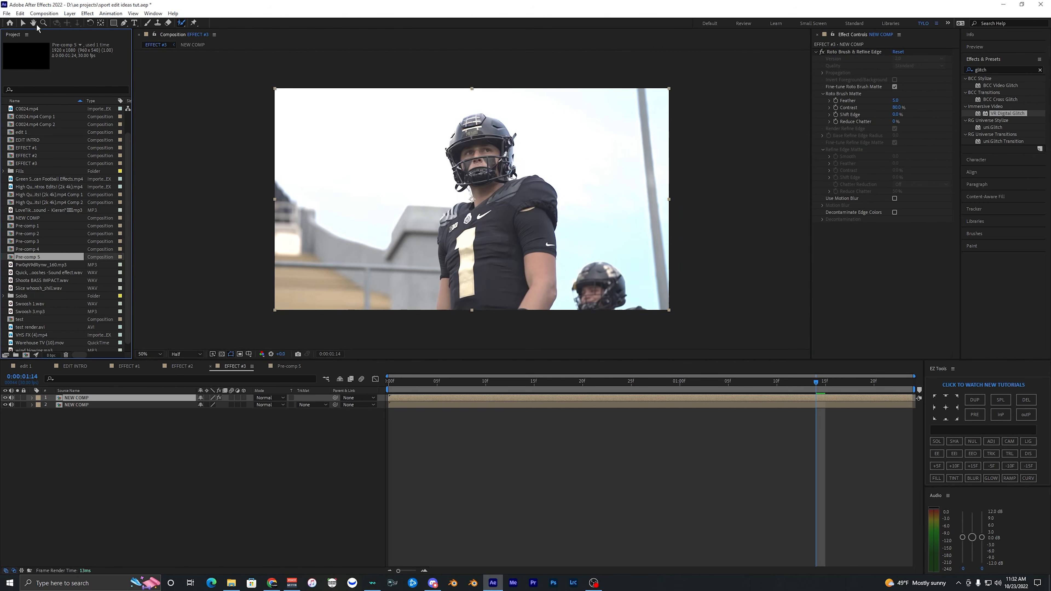
pyautogui.click(23, 23)
# - Scrub through the opening frames of EFFECT #3 to examine the front player's movement
pyautogui.click(533, 432)
pyautogui.click(467, 381)
pyautogui.click(490, 396)
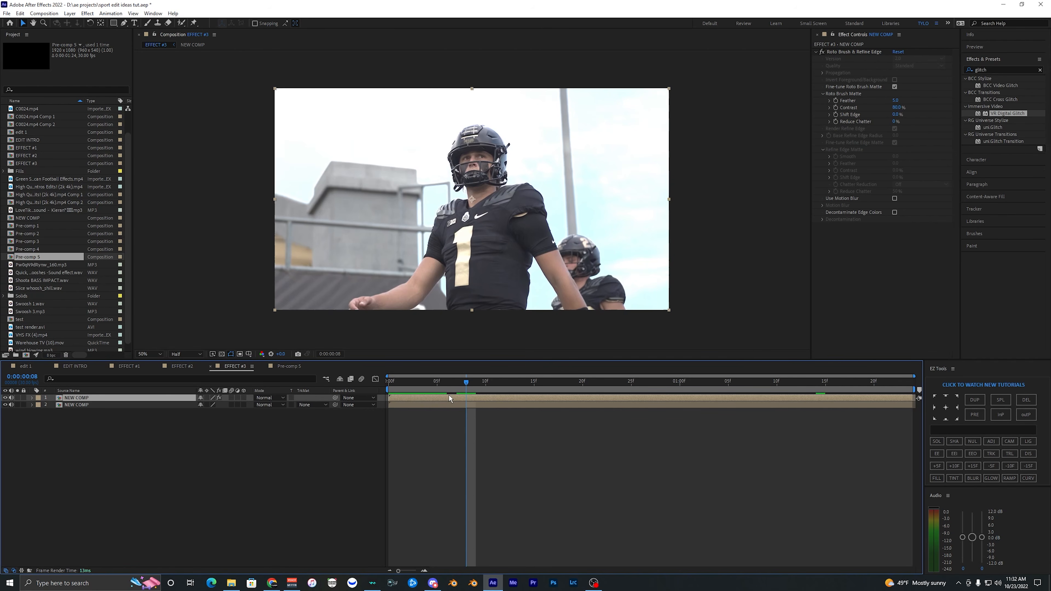
pyautogui.moveTo(465, 383)
pyautogui.mouseDown()
pyautogui.moveTo(483, 384)
pyautogui.moveTo(466, 384)
pyautogui.mouseUp()
pyautogui.click(467, 403)
pyautogui.click(451, 397)
pyautogui.press('Home')
pyautogui.click(418, 406)
pyautogui.click(413, 401)
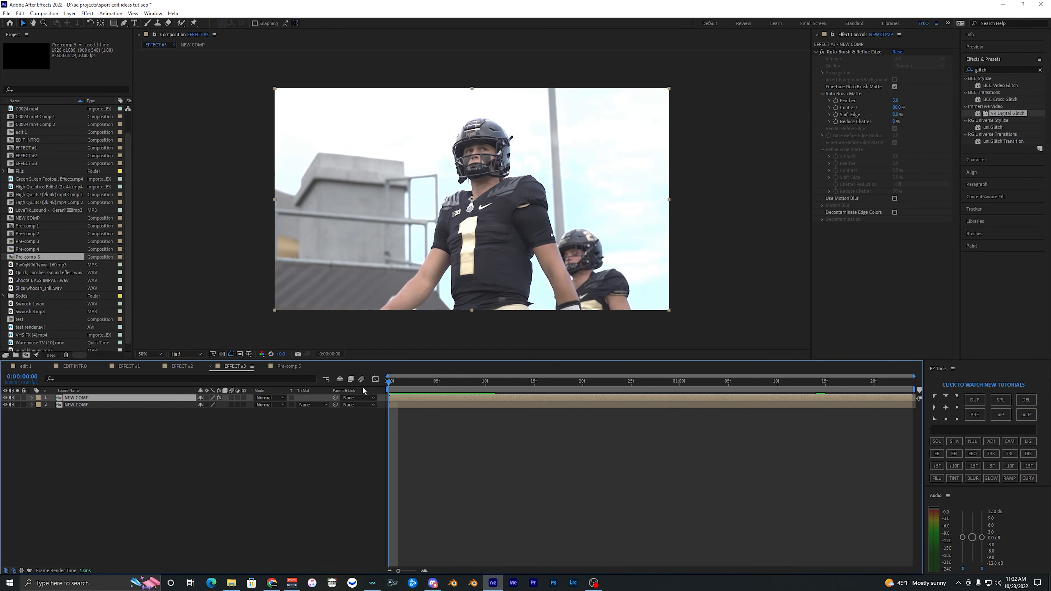
pyautogui.moveTo(390, 387); pyautogui.dragTo(459, 395)
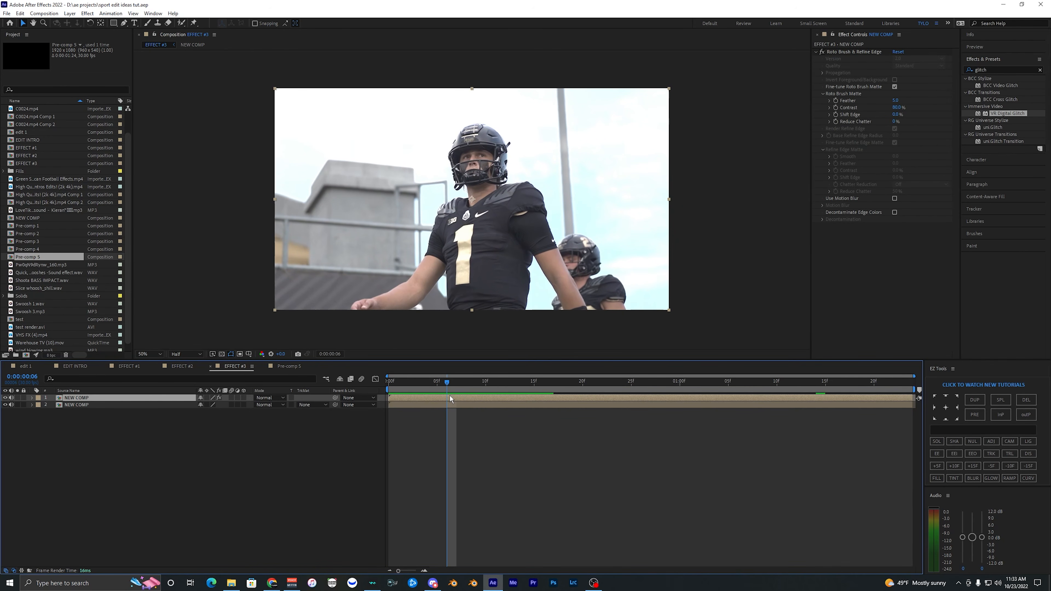
# - Duplicate the roto-brushed NEW COMP layer and apply the Offset effect to the lower cut-out copy
pyautogui.hotkey('ctrl', 'd')
pyautogui.click(432, 406)
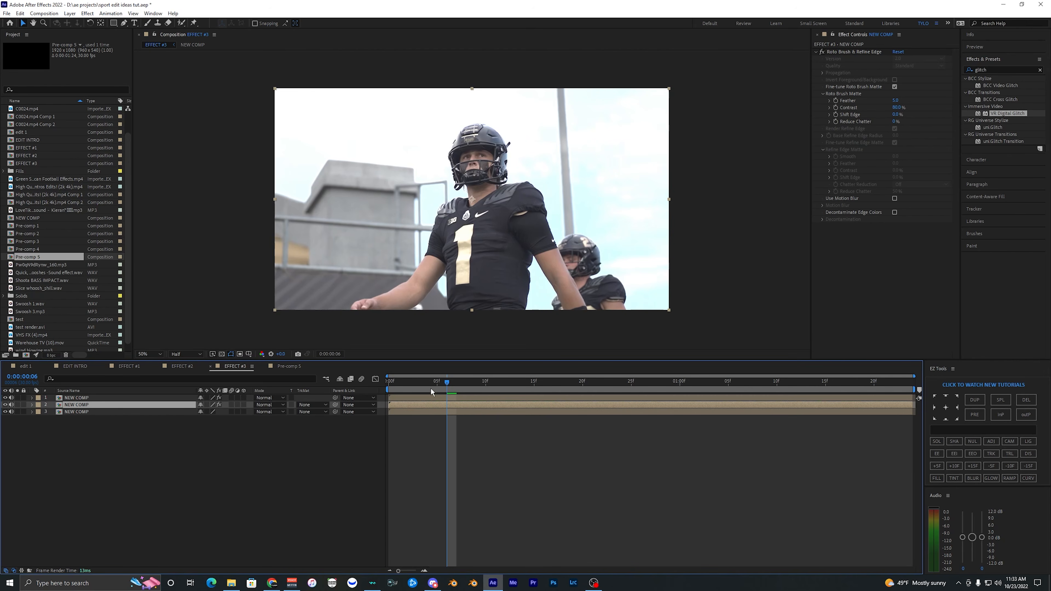
pyautogui.moveTo(430, 387); pyautogui.dragTo(457, 387)
pyautogui.click(989, 69)
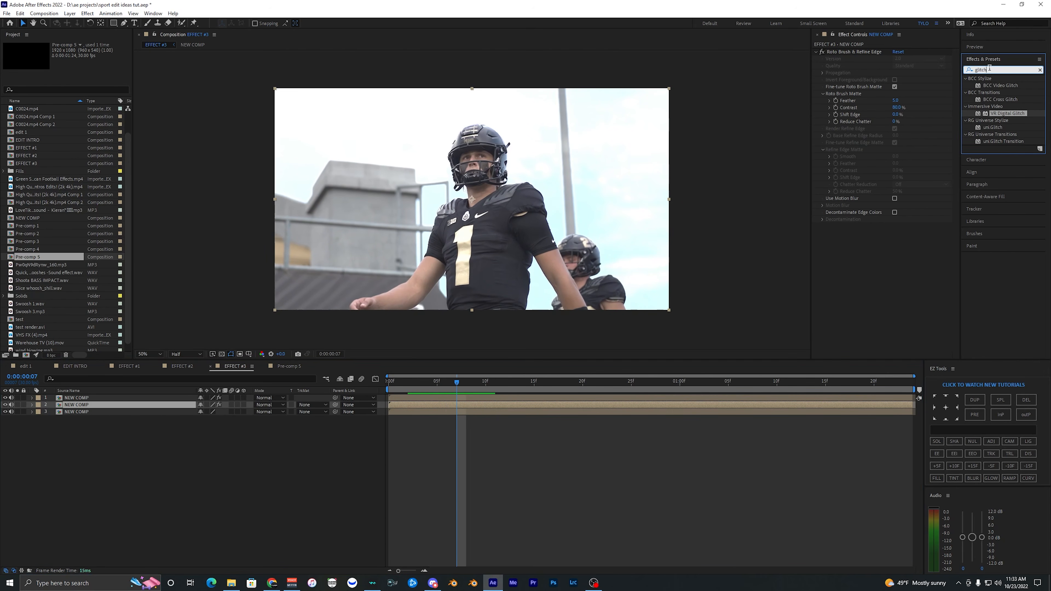
pyautogui.write('off')
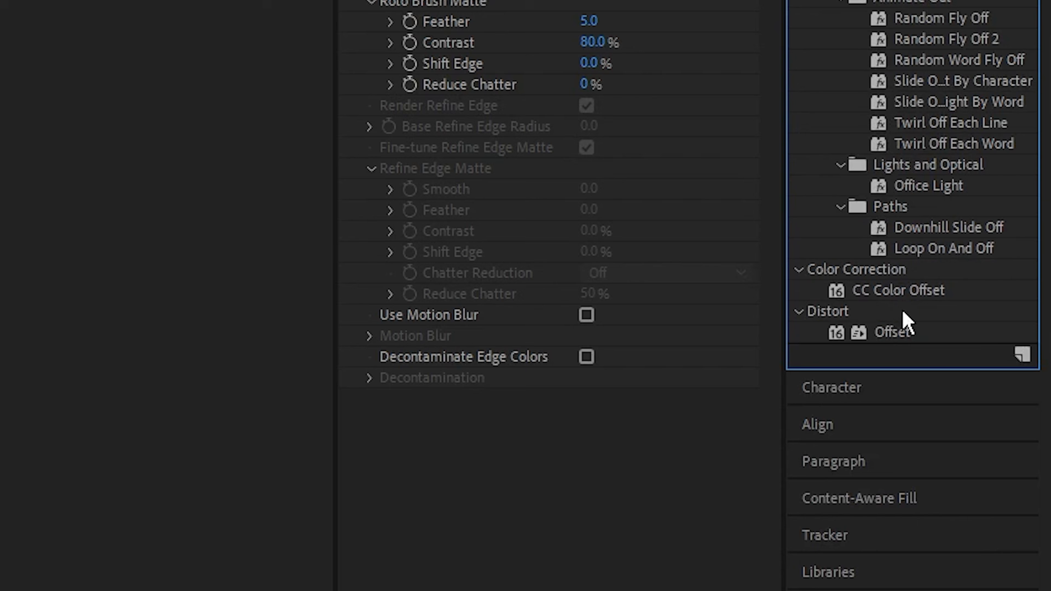
pyautogui.doubleClick(885, 332)
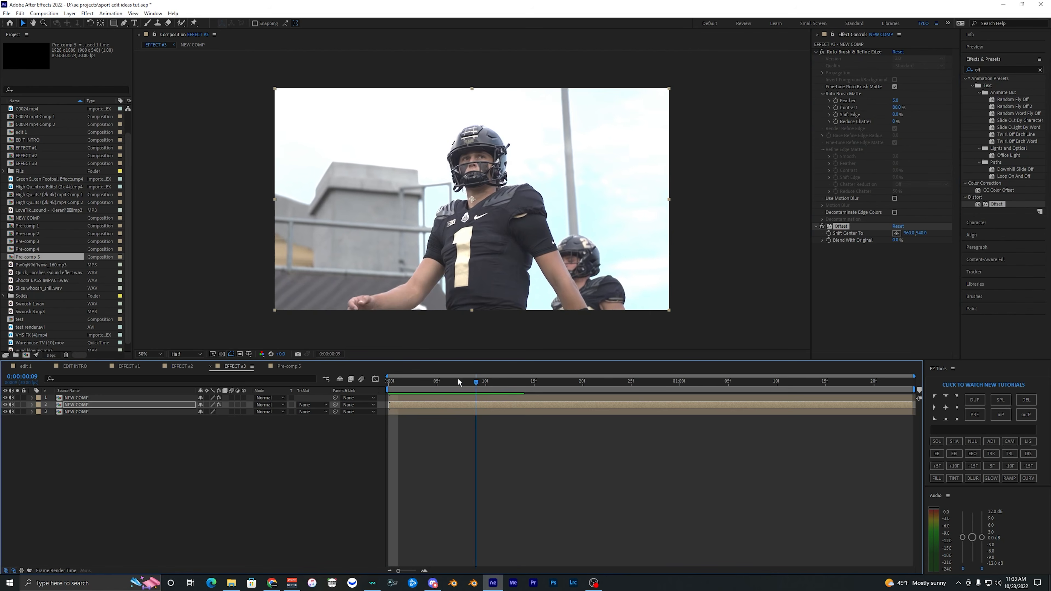
# - Keyframe the Offset effect's Shift Center To from the first frame to a far larger horizontal value at 0:00:01:23
pyautogui.press('Home')
pyautogui.click(829, 233)
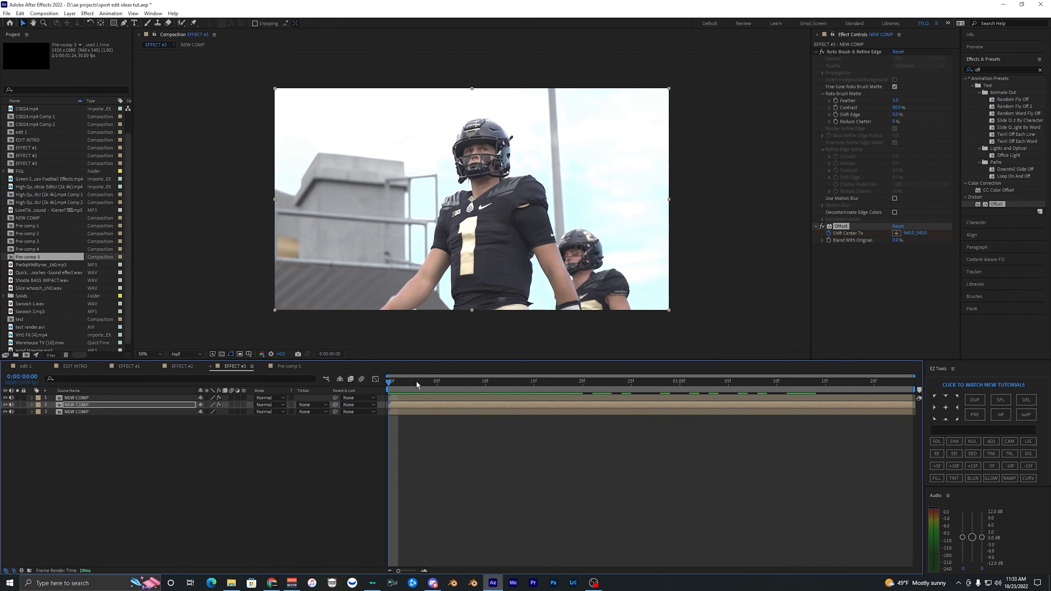
pyautogui.moveTo(417, 380); pyautogui.dragTo(917, 386)
pyautogui.moveTo(904, 234); pyautogui.dragTo(998, 241)
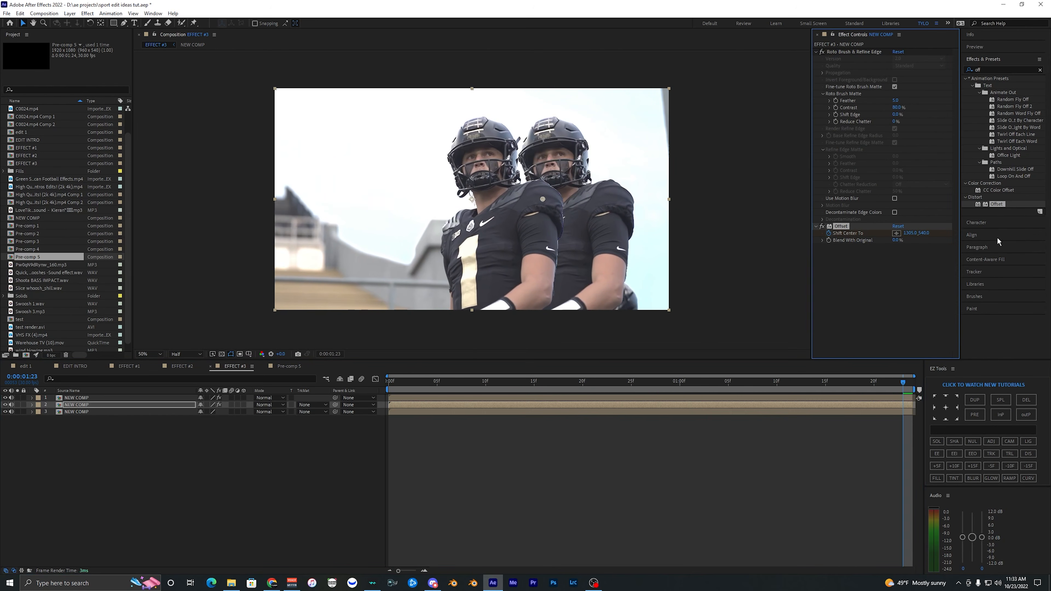
pyautogui.moveTo(911, 235); pyautogui.dragTo(836, 227)
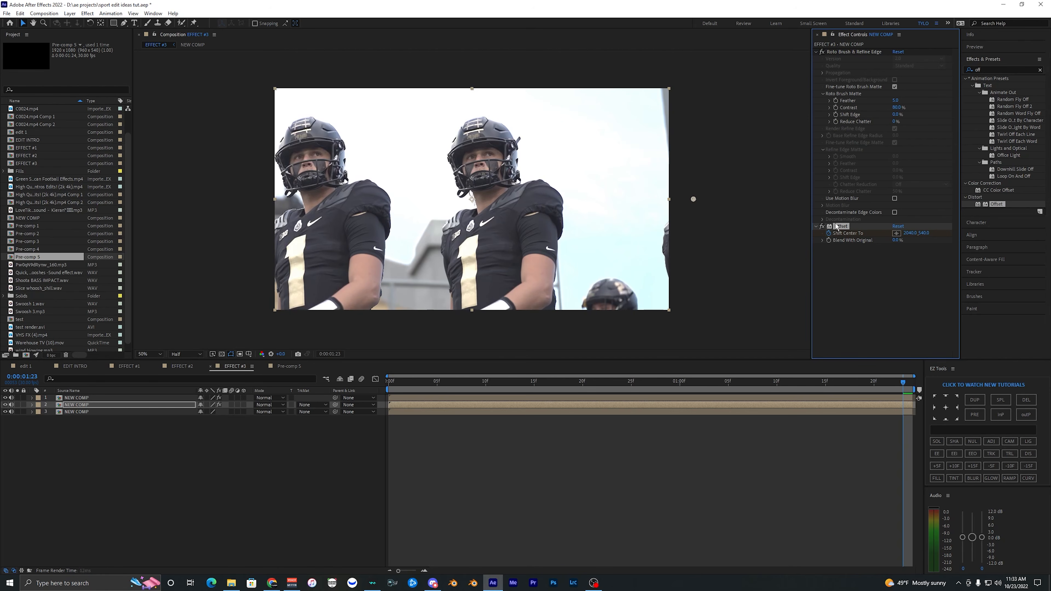
pyautogui.moveTo(908, 235)
pyautogui.mouseDown()
pyautogui.moveTo(971, 230)
pyautogui.moveTo(913, 231)
pyautogui.mouseUp()
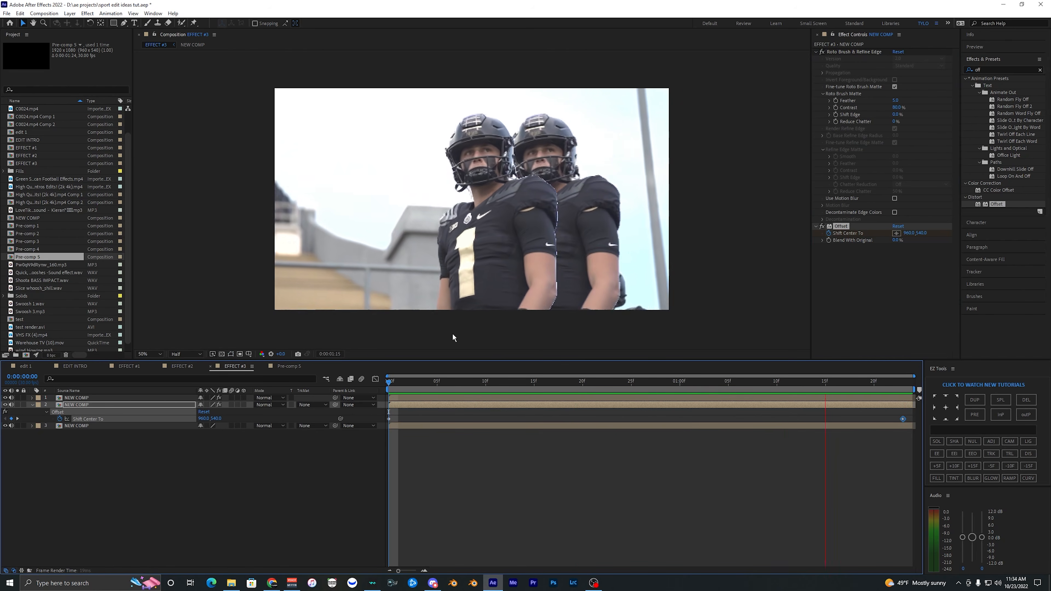
# - Clear the effects search and play EFFECT #3 to review the sliding player copies
pyautogui.press('space')
pyautogui.click(990, 71)
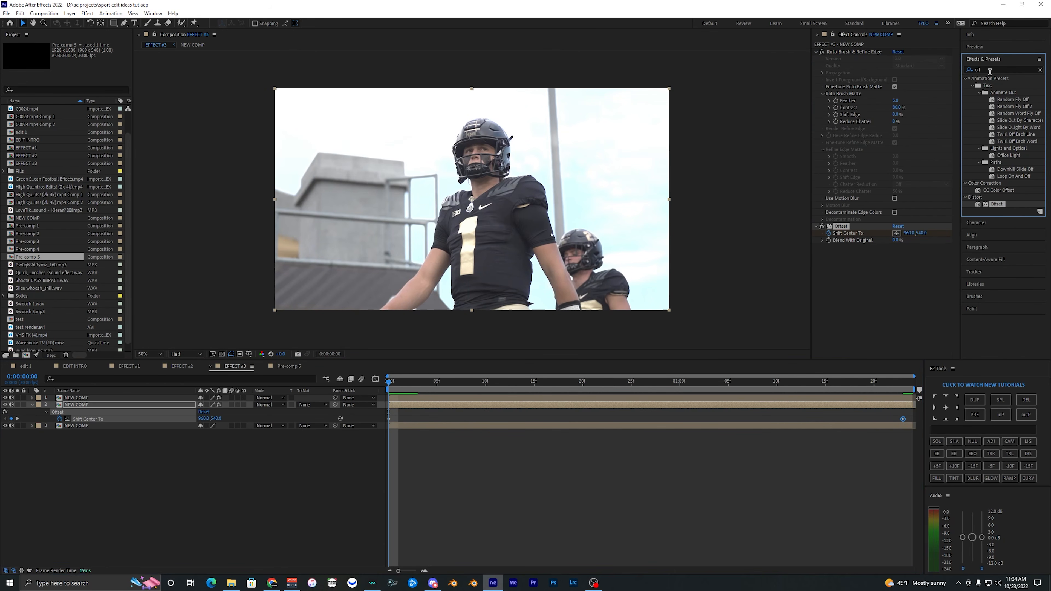
pyautogui.press('BackSpace')
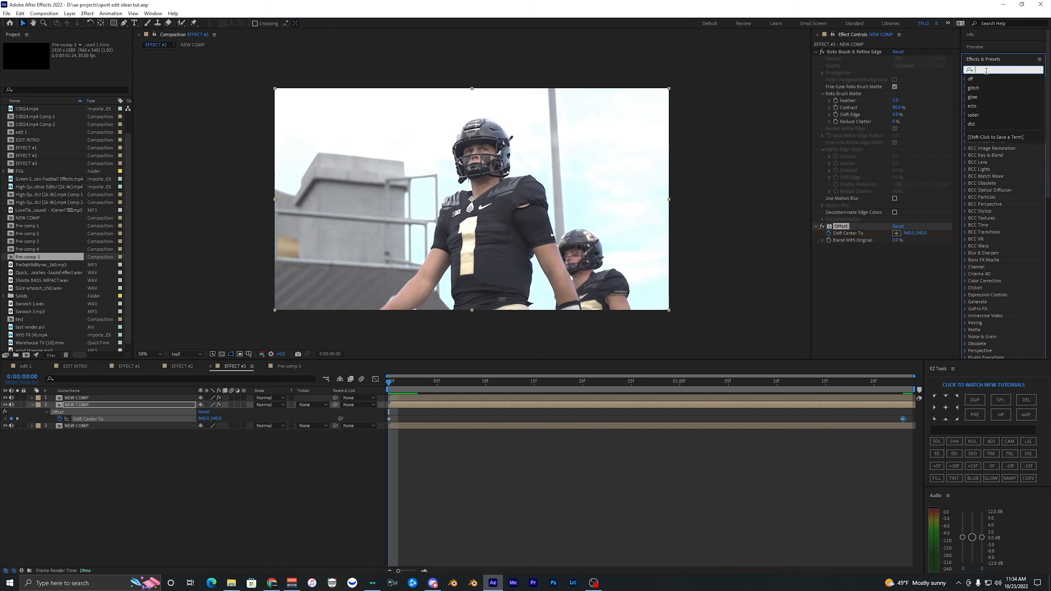
pyautogui.click(405, 388)
pyautogui.press('space')
pyautogui.press('space')
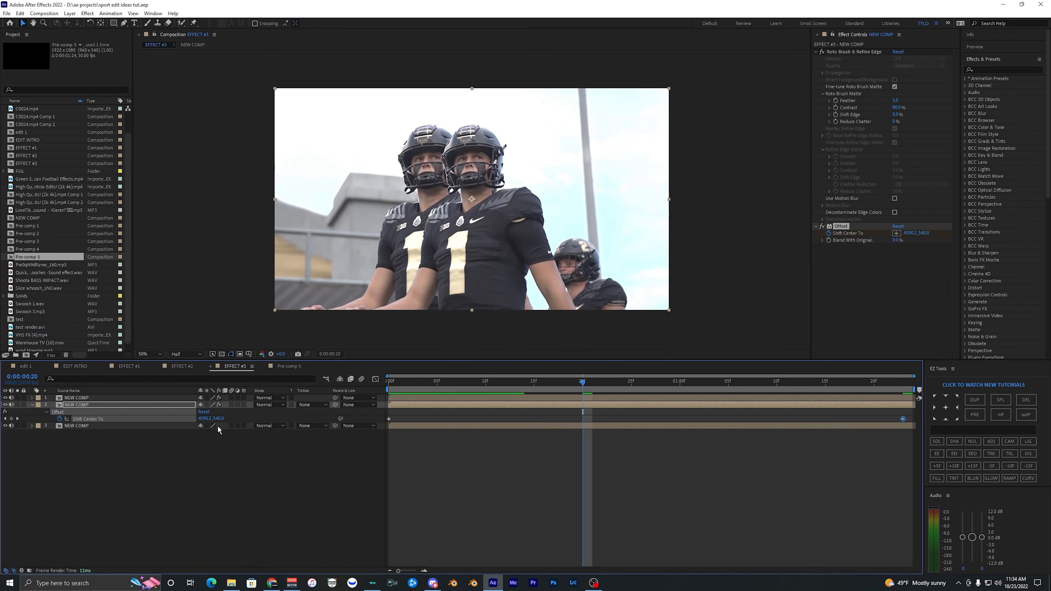
pyautogui.click(231, 405)
pyautogui.press('space')
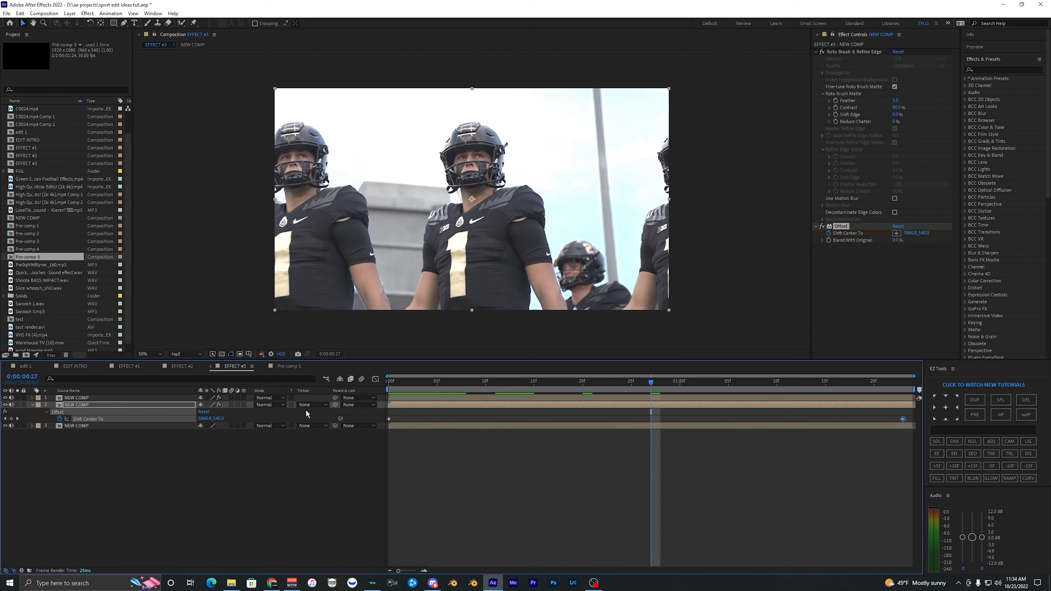
pyautogui.press('space')
# - Apply Directional Blur to the offset copy with a 90° direction and a blur length of 30
pyautogui.click(993, 69)
pyautogui.write('dire')
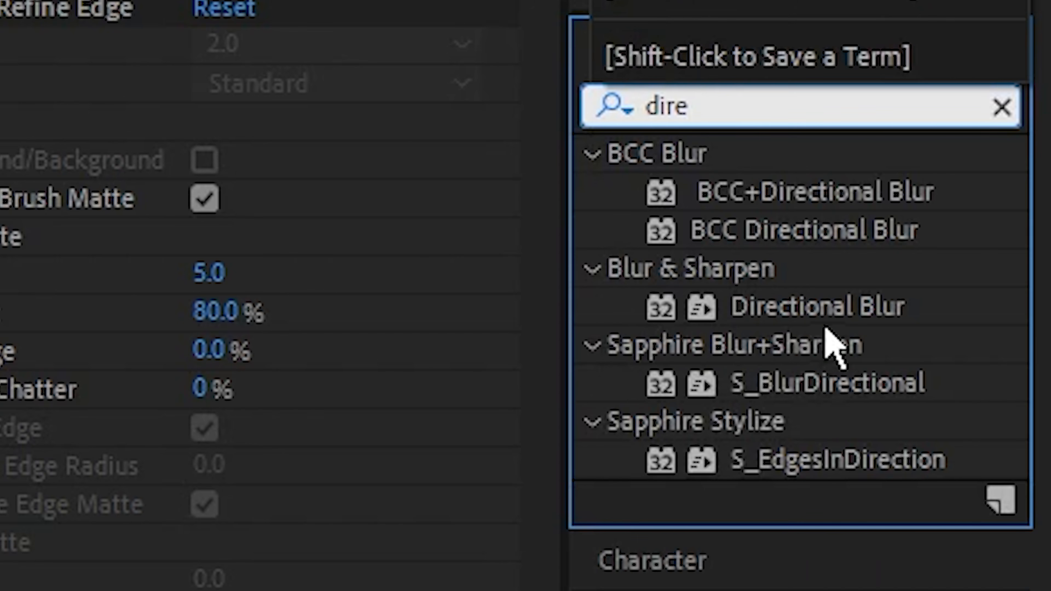
pyautogui.click(808, 315)
pyautogui.doubleClick(808, 306)
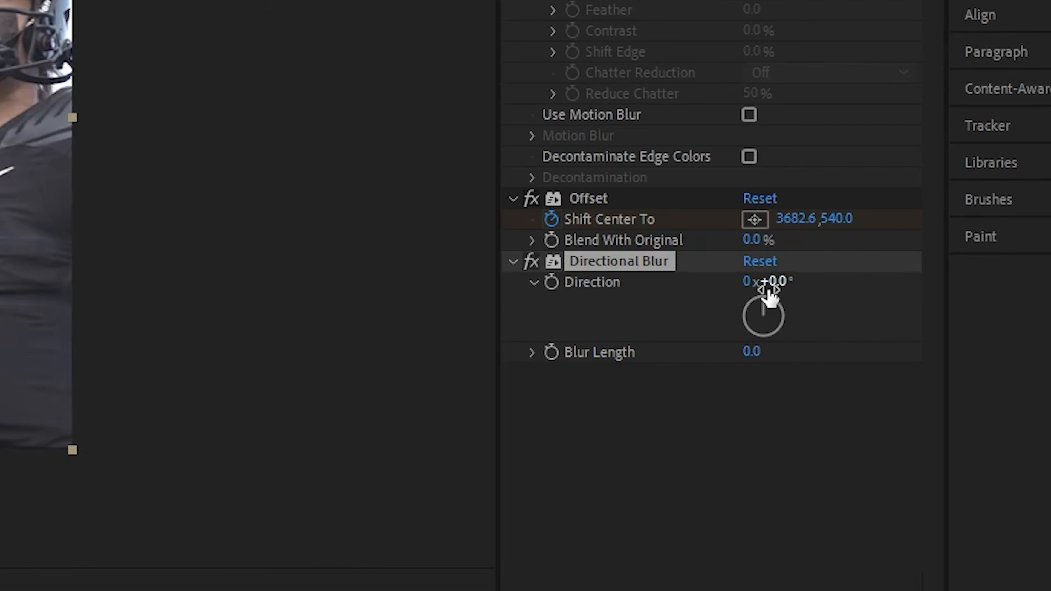
pyautogui.click(766, 283)
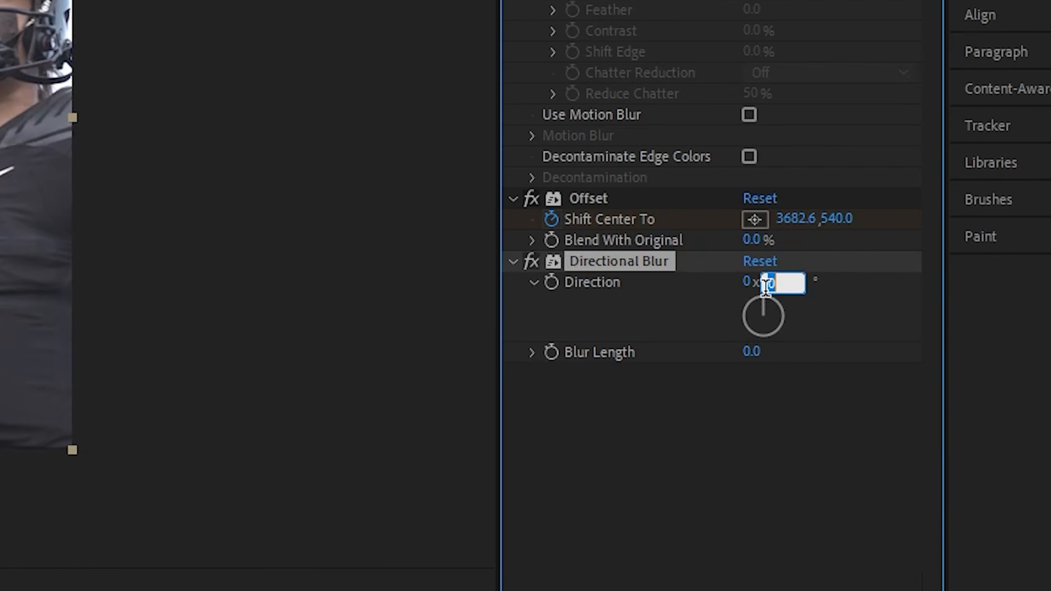
pyautogui.click(781, 372)
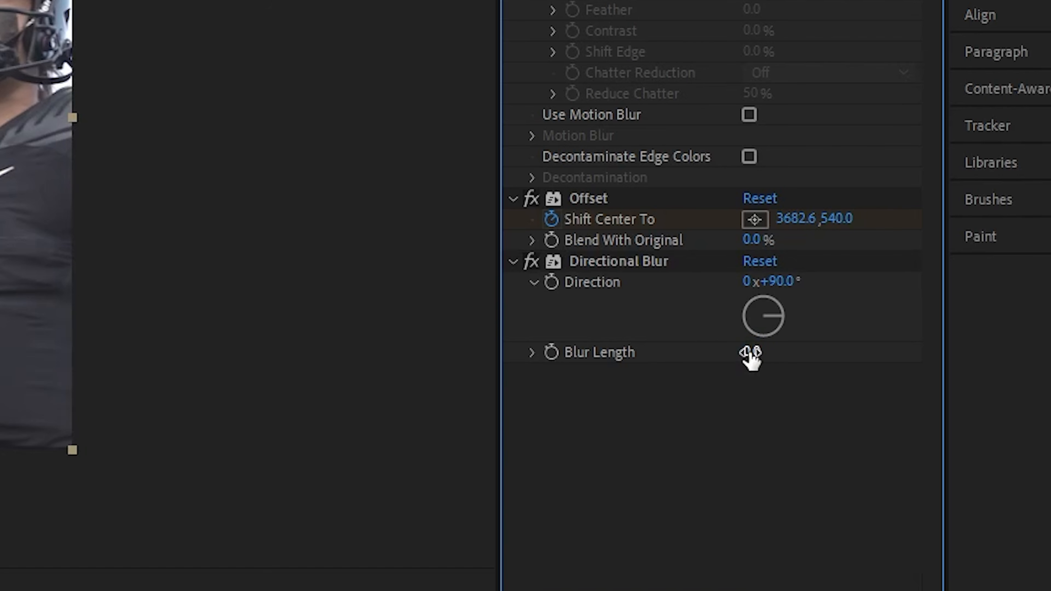
pyautogui.moveTo(750, 358)
pyautogui.mouseDown()
pyautogui.moveTo(824, 342)
pyautogui.moveTo(741, 352)
pyautogui.mouseUp()
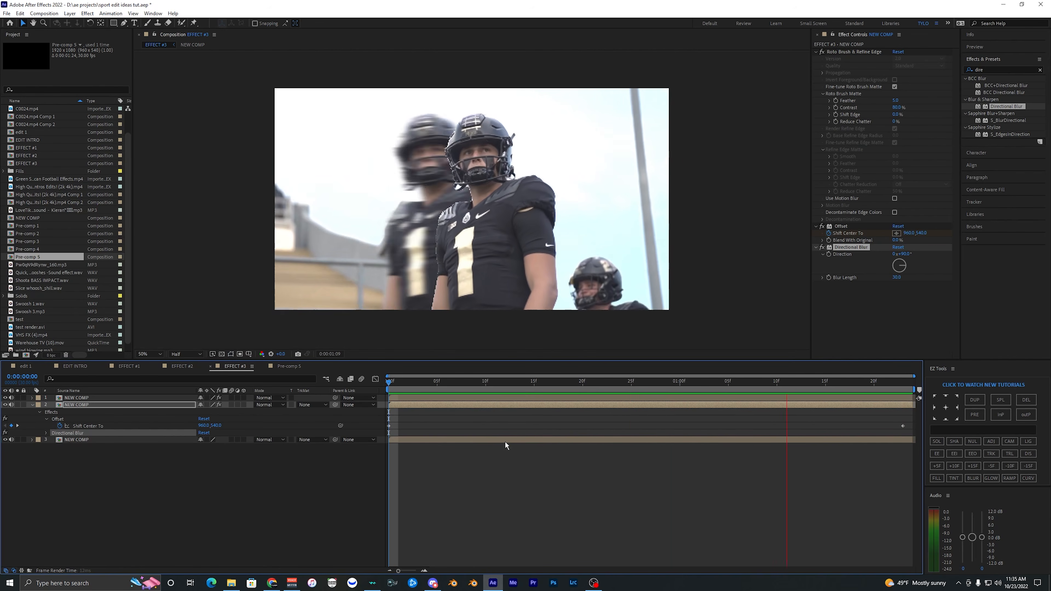
# - Set the offset copy's Directional Blur length to 40 and preview the slide
pyautogui.press('space')
pyautogui.press('F2')
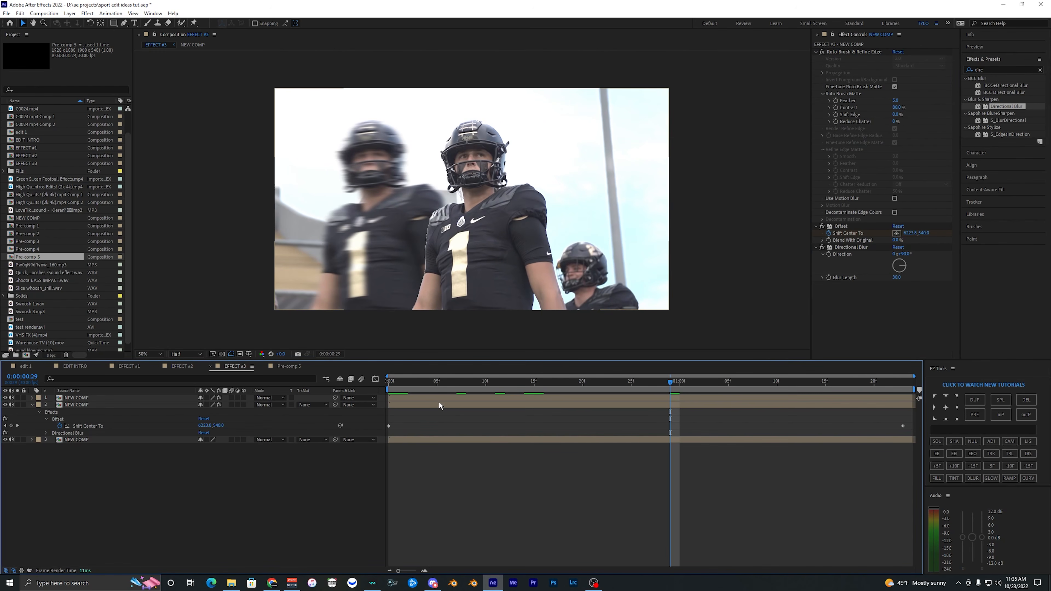
pyautogui.click(440, 405)
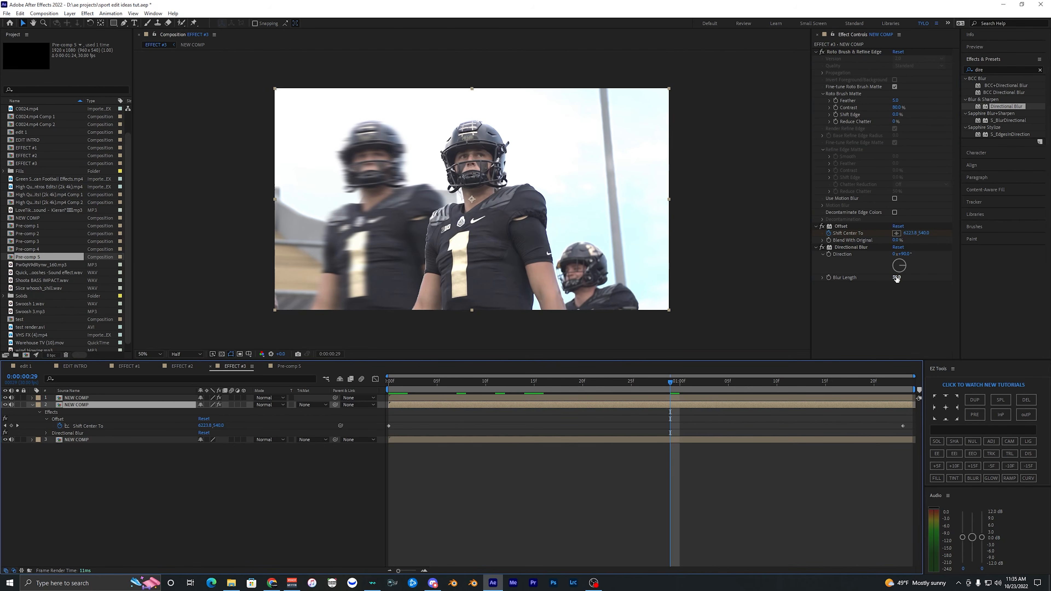
pyautogui.moveTo(896, 280); pyautogui.dragTo(897, 281)
pyautogui.click(905, 290)
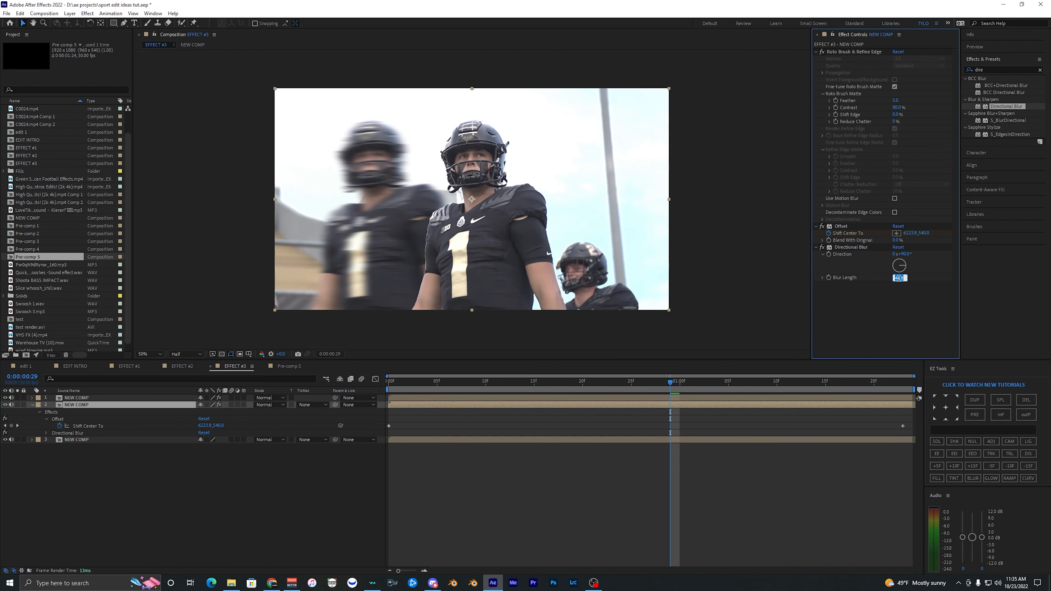
pyautogui.write('40')
pyautogui.press('Return')
pyautogui.press('space')
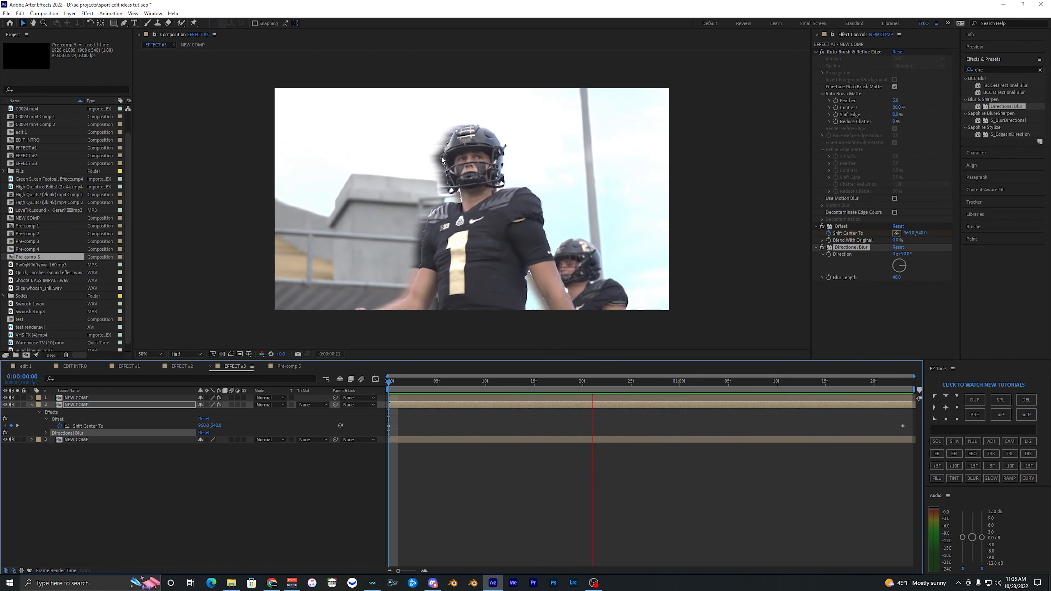
# - Collapse the offset copy's effect properties in the timeline and save the project
pyautogui.click(397, 410)
pyautogui.click(415, 404)
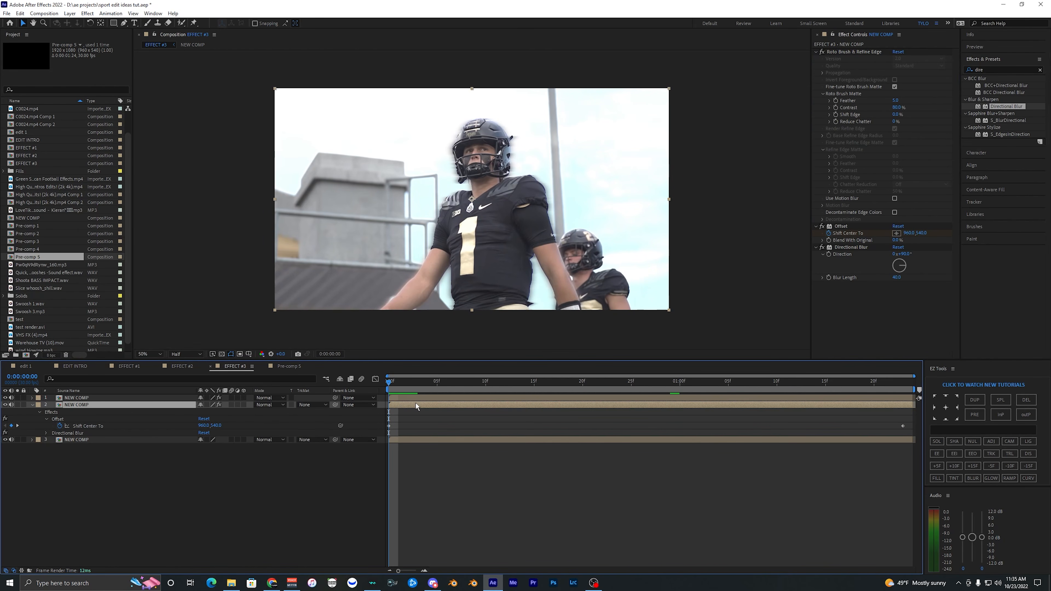
pyautogui.press('u')
pyautogui.hotkey('ctrl', 's')
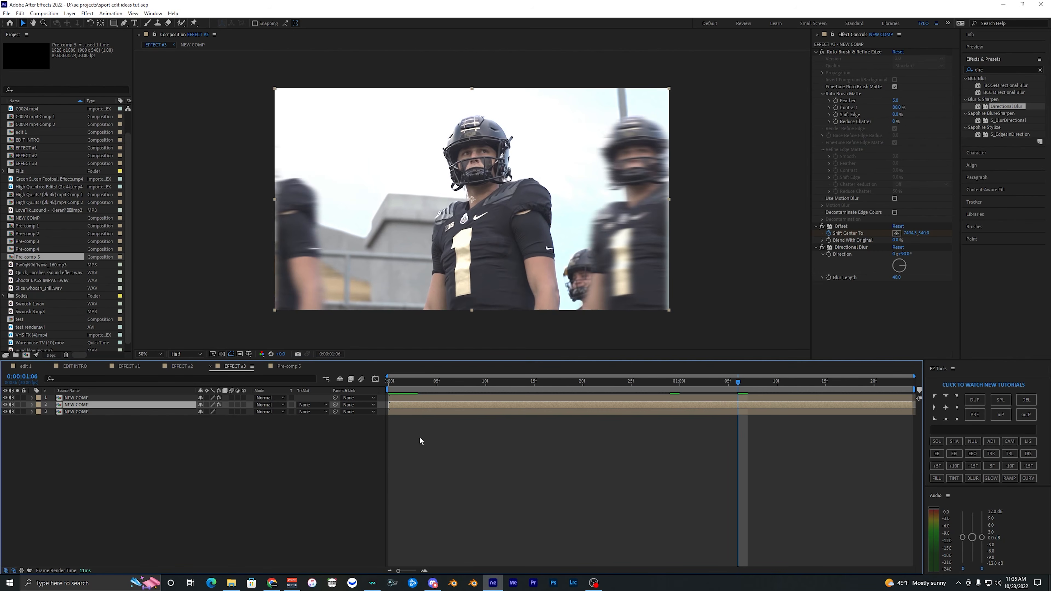
# - Apply the Turbulent Displace effect to the background NEW COMP layer beneath the two cut-outs
pyautogui.click(431, 437)
pyautogui.click(416, 408)
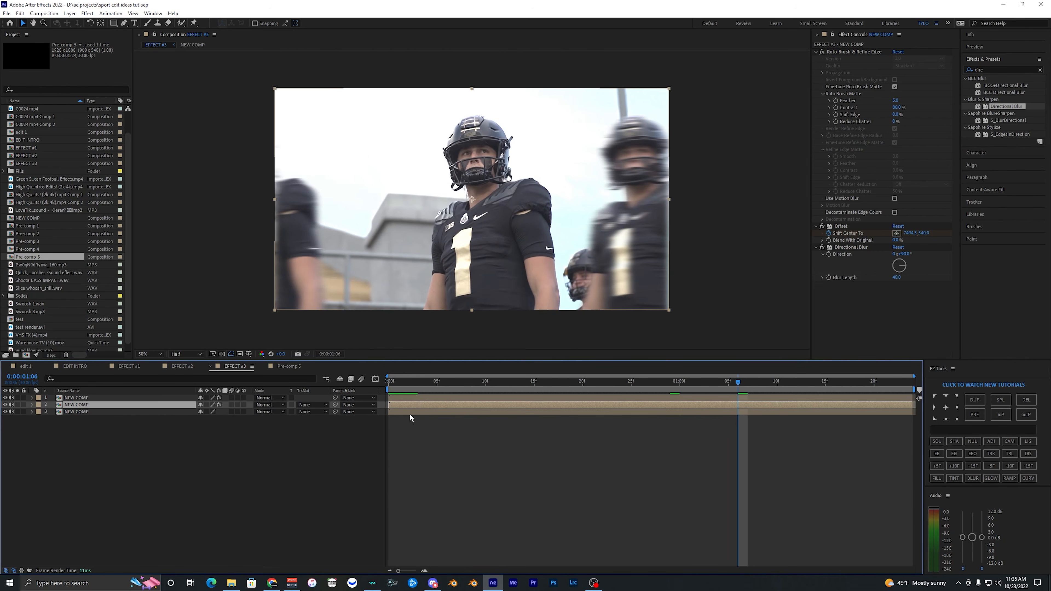
pyautogui.click(409, 414)
pyautogui.click(405, 428)
pyautogui.click(407, 412)
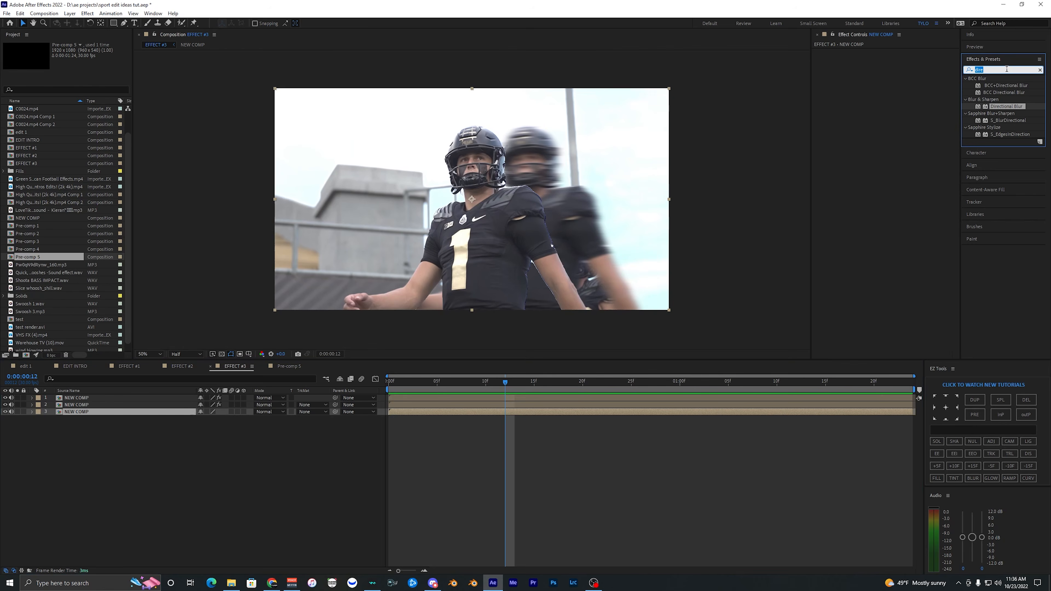
pyautogui.write('turbul')
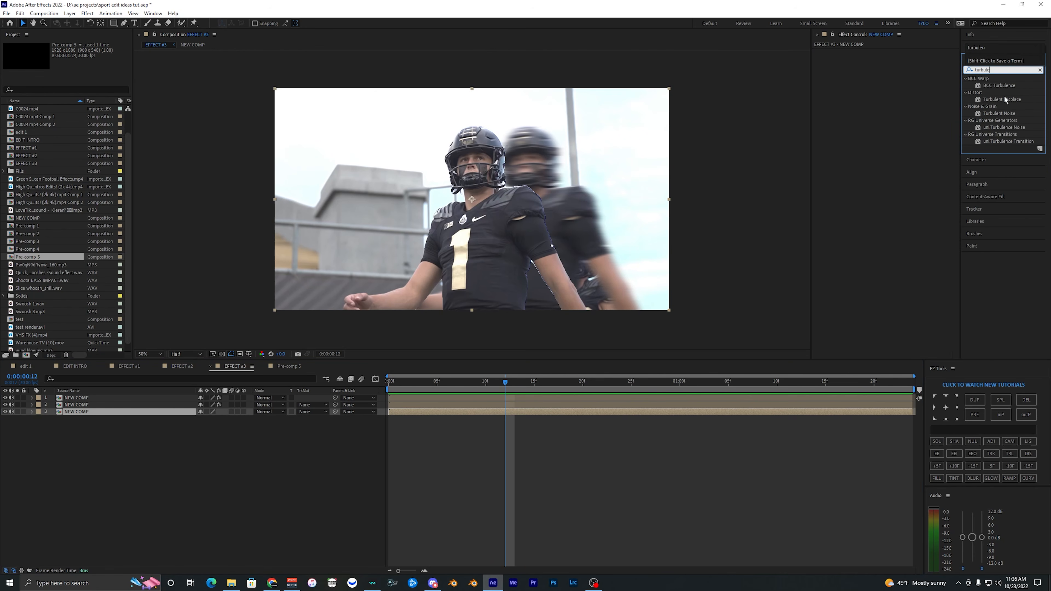
pyautogui.doubleClick(1006, 101)
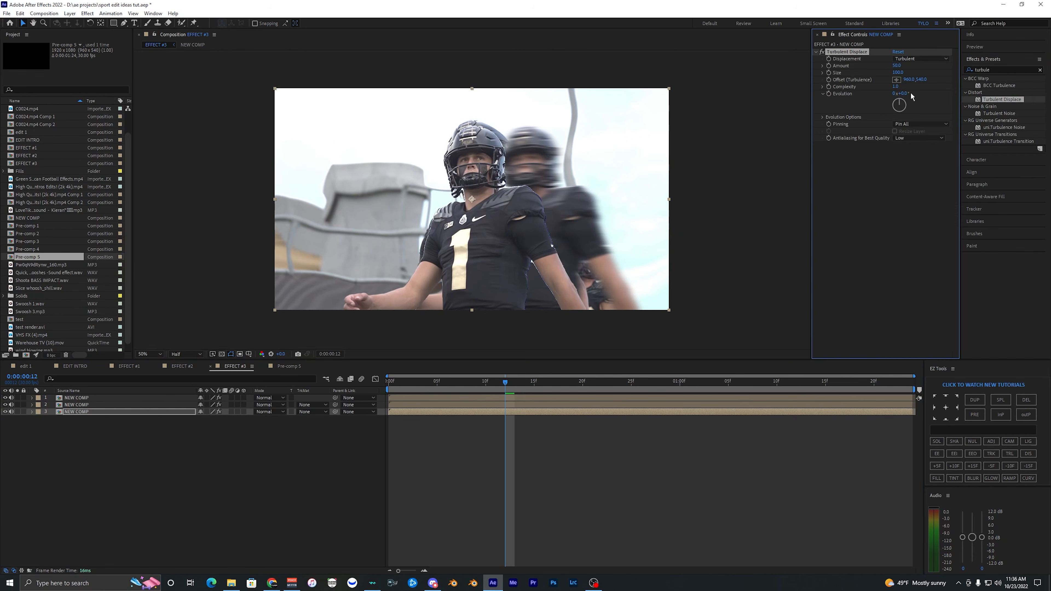
# - Set the background layer's Turbulent Displace size to 25 and its amount to 0
pyautogui.click(897, 72)
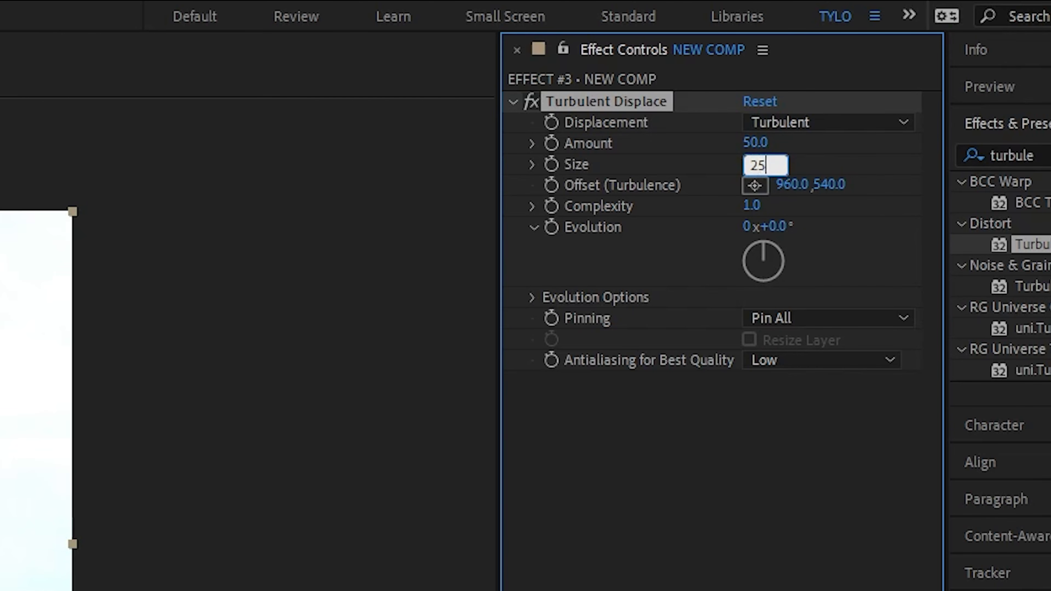
pyautogui.press('Return')
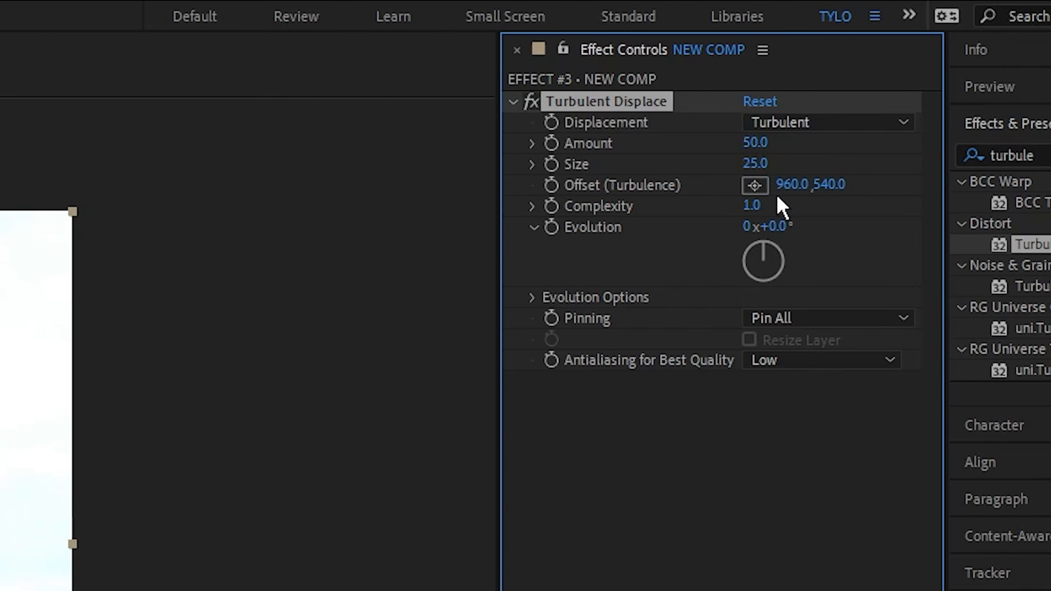
pyautogui.click(767, 142)
pyautogui.write('0')
pyautogui.press('Return')
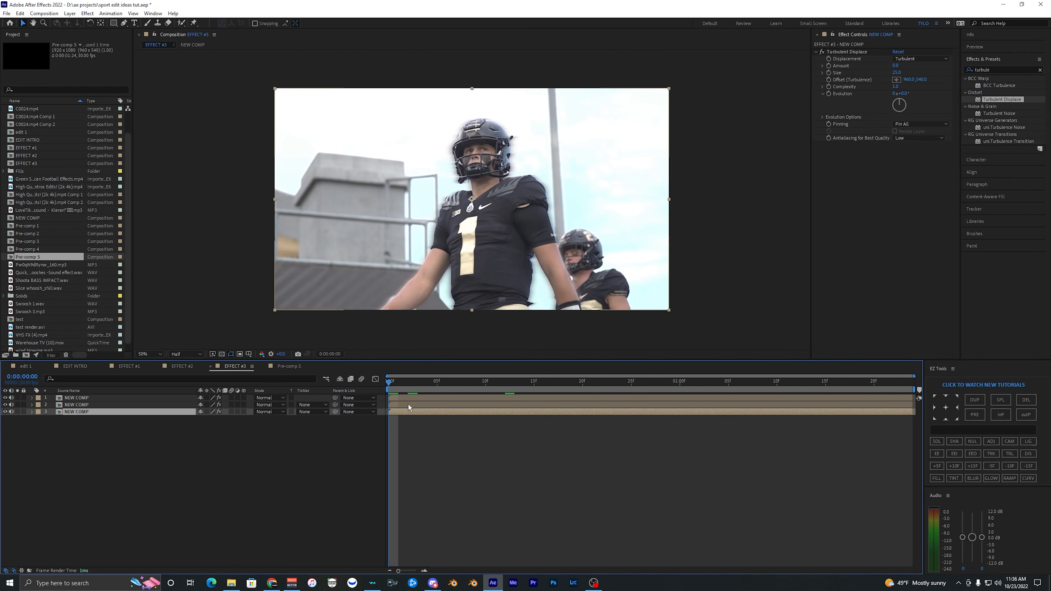
# - Keyframe the Turbulent Displace amount to rise from 0 at the first frame over the clip, and preview the background distortion
pyautogui.click(846, 51)
pyautogui.moveTo(638, 382); pyautogui.dragTo(918, 279)
pyautogui.click(897, 66)
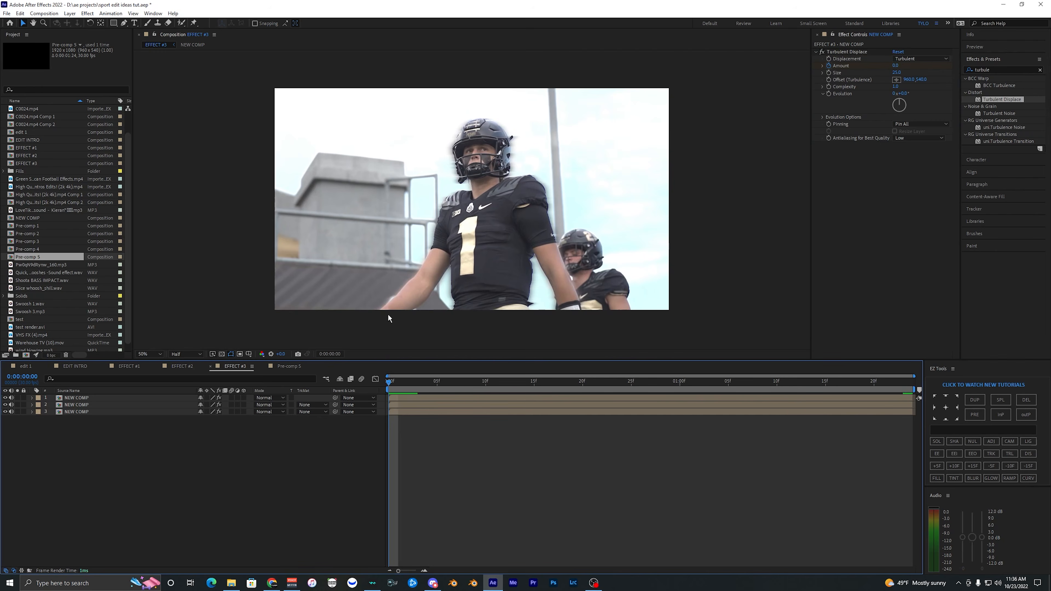
pyautogui.press('space')
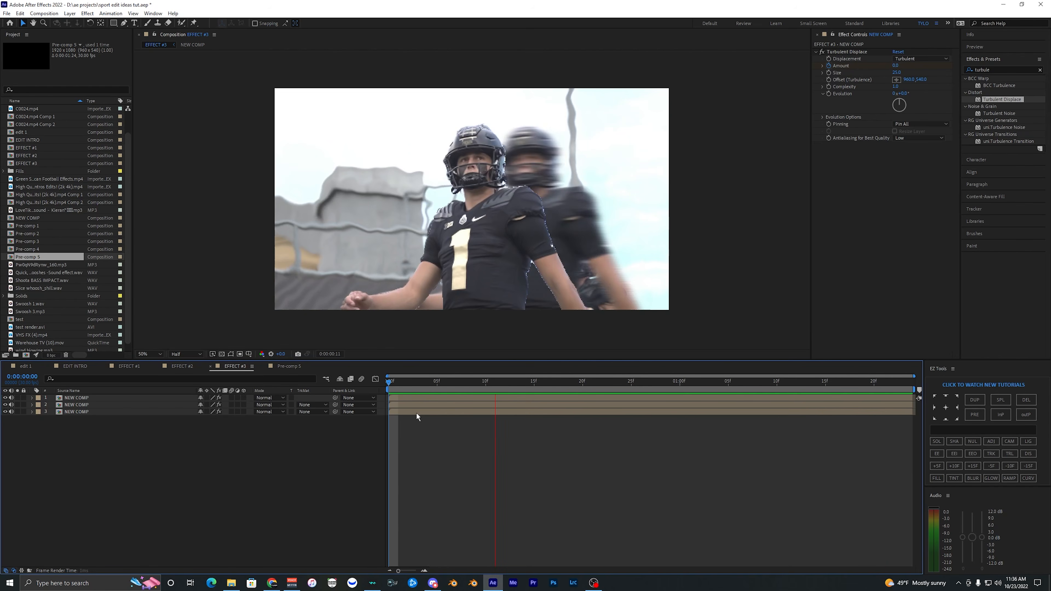
pyautogui.press('space')
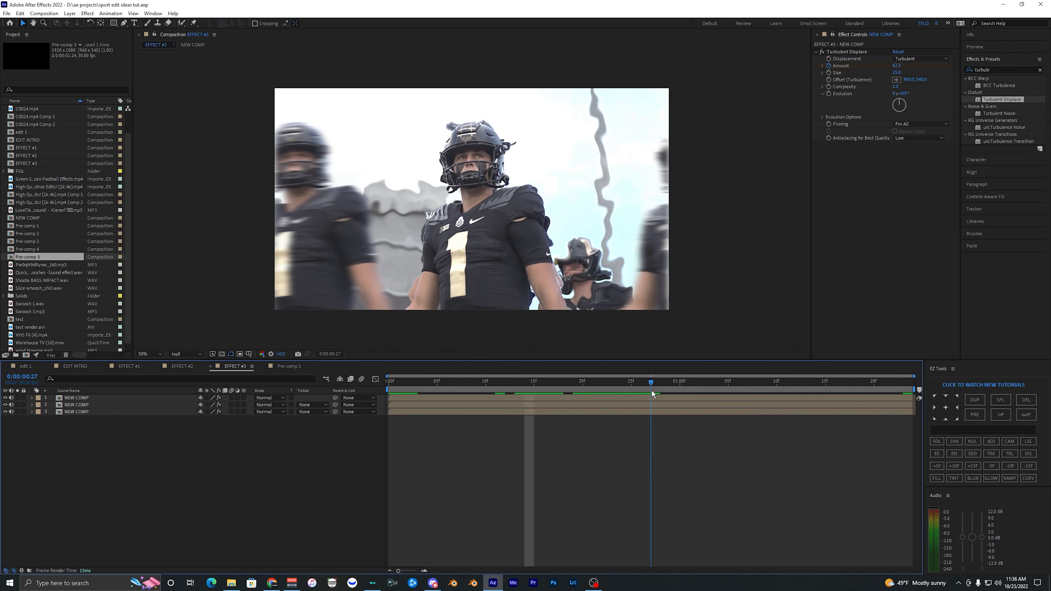
# - Apply the Glow effect to the background layer with a 50% threshold, a radius of 160 and A & B Colors
pyautogui.click(1010, 70)
pyautogui.write('glow')
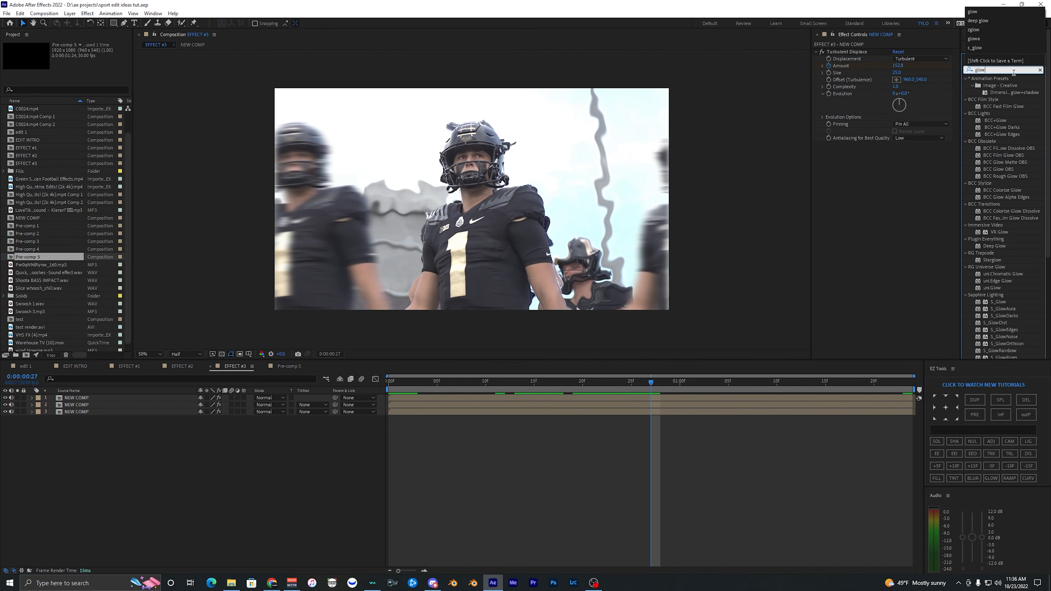
pyautogui.scroll(-3, 1028, 265)
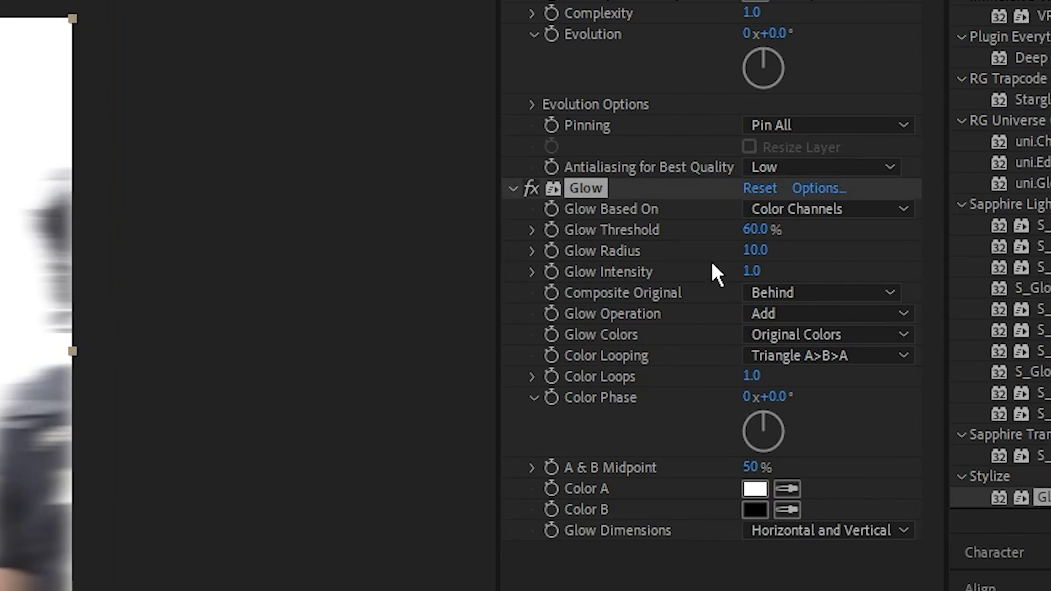
pyautogui.click(755, 228)
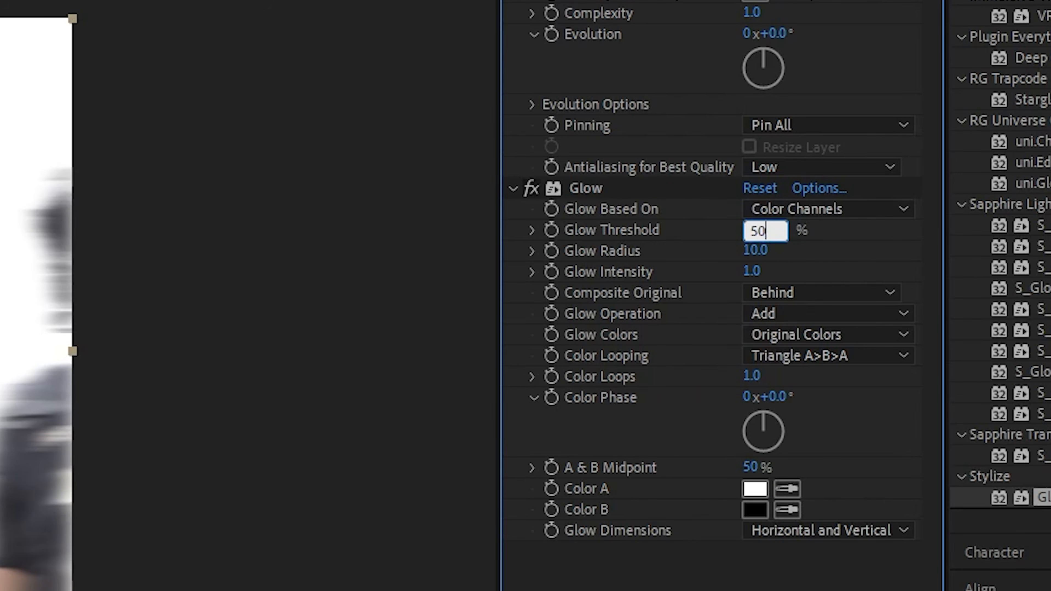
pyautogui.press('Tab')
pyautogui.press('Return')
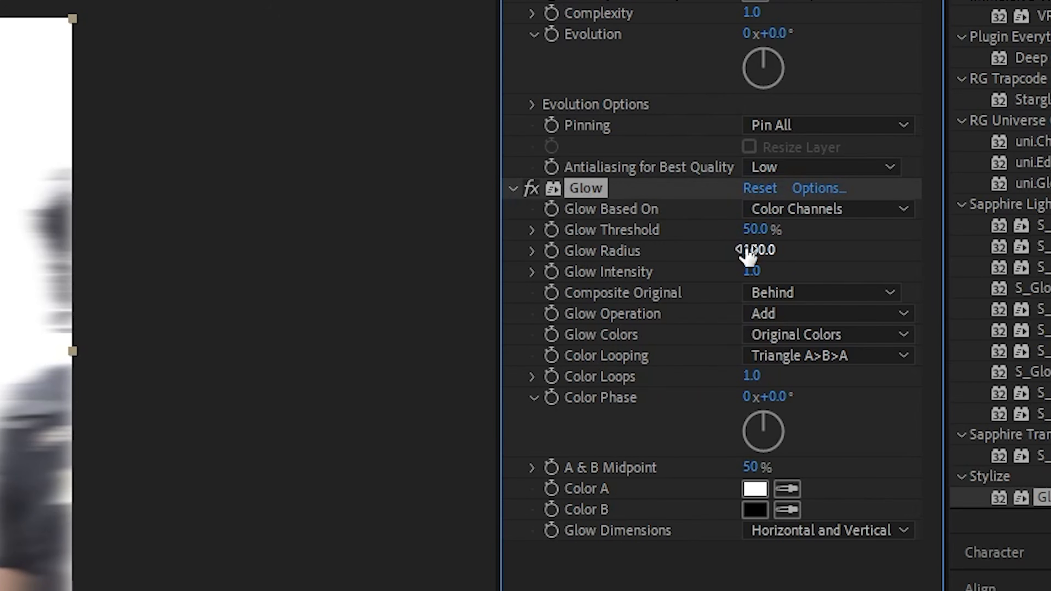
pyautogui.click(860, 337)
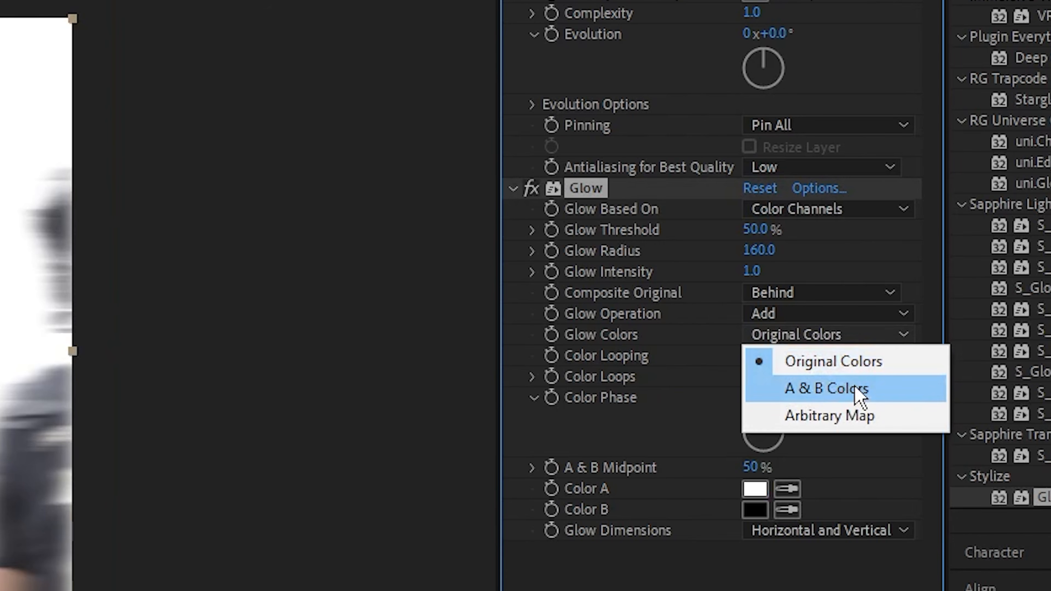
pyautogui.click(813, 389)
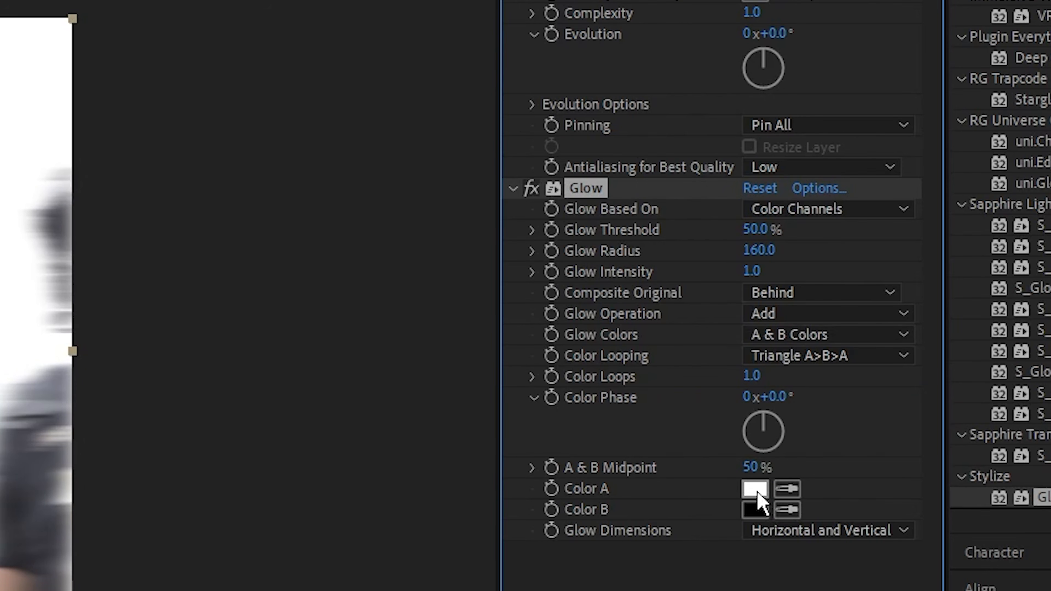
# - Set the Glow's Color A to a bright blue and open the Color B picker
pyautogui.click(755, 489)
pyautogui.moveTo(724, 332)
pyautogui.mouseDown()
pyautogui.moveTo(707, 308)
pyautogui.moveTo(736, 343)
pyautogui.mouseUp()
pyautogui.moveTo(703, 303); pyautogui.dragTo(751, 269)
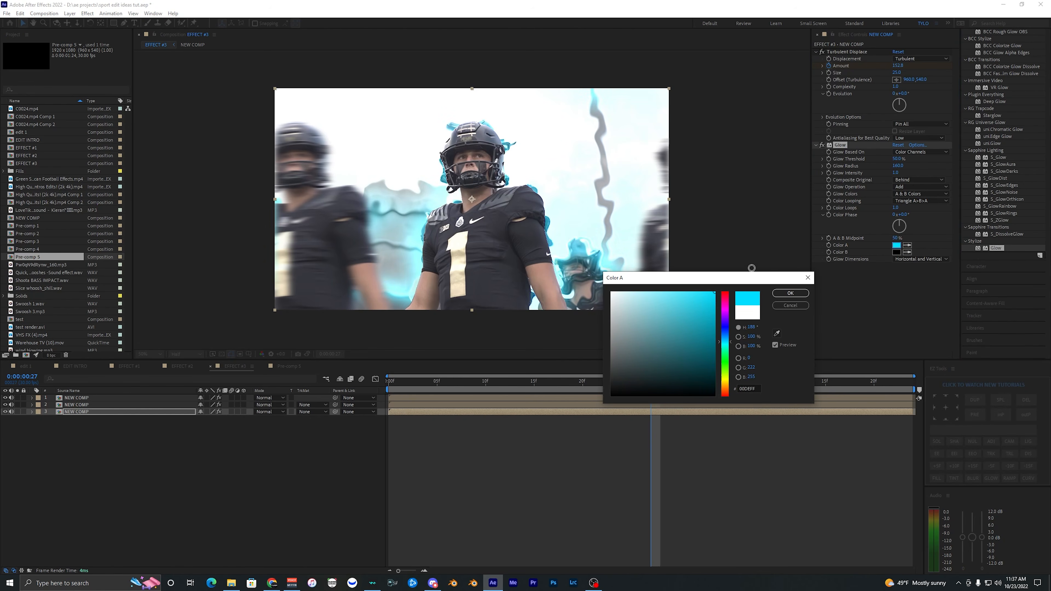
pyautogui.click(726, 337)
pyautogui.click(785, 294)
pyautogui.click(896, 252)
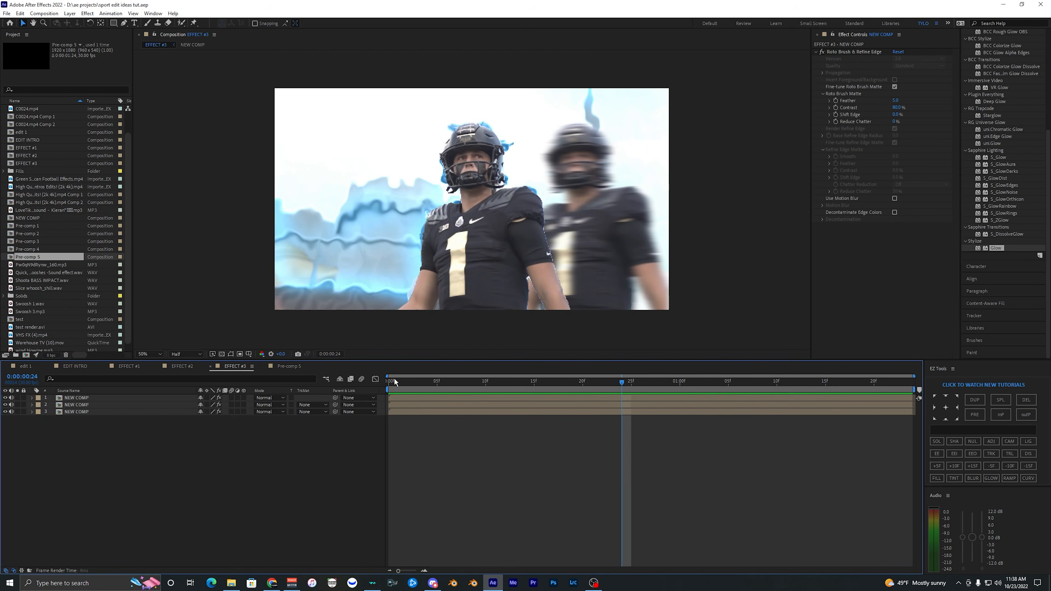
# - Preview the EFFECT #3 composition from its first frame and check the three layers against the glowing, distorted background
pyautogui.click(388, 384)
pyautogui.press('space')
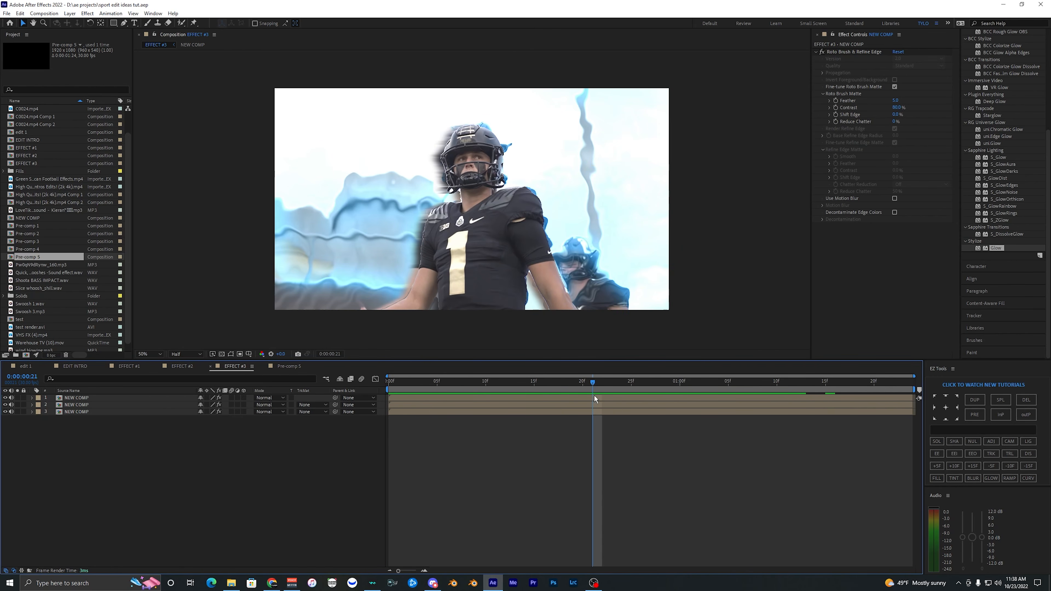
pyautogui.click(601, 398)
pyautogui.click(602, 405)
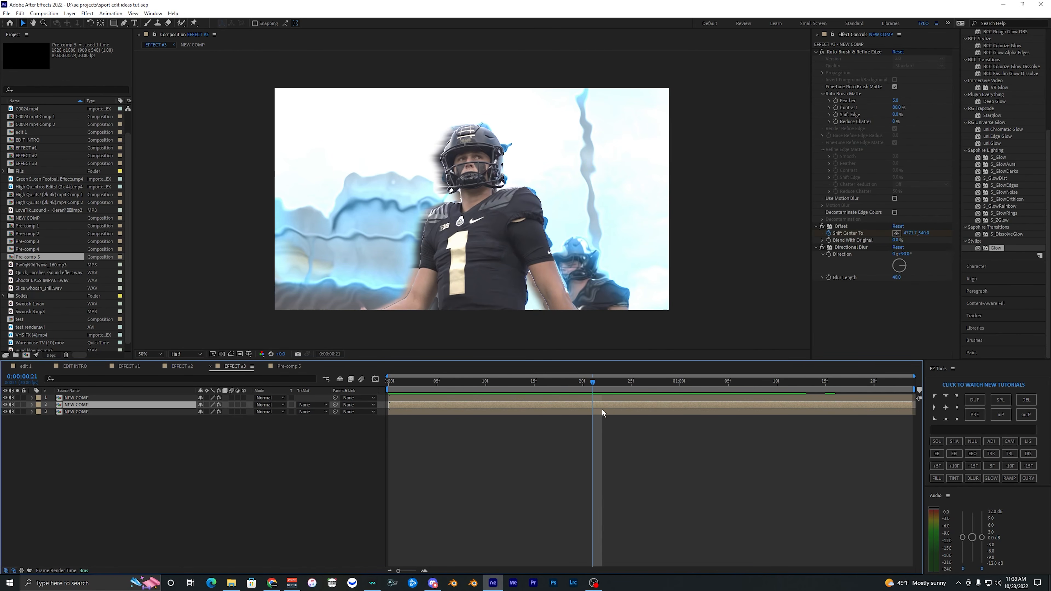
pyautogui.click(600, 412)
pyautogui.click(597, 405)
pyautogui.press('pagedown')
pyautogui.click(600, 411)
pyautogui.click(605, 405)
pyautogui.click(605, 398)
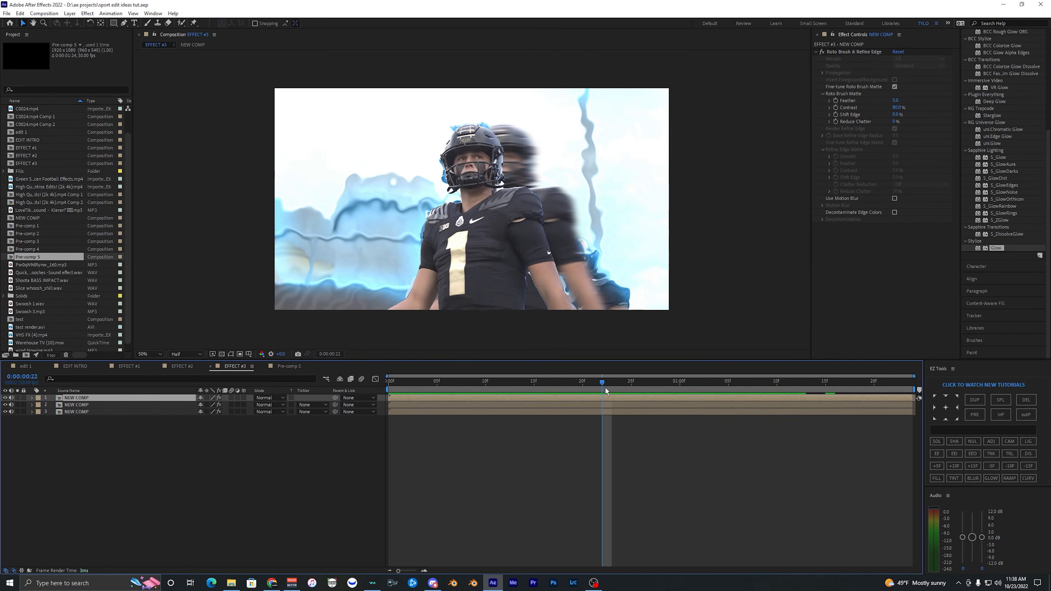
pyautogui.press('space')
pyautogui.moveTo(624, 389); pyautogui.dragTo(654, 376)
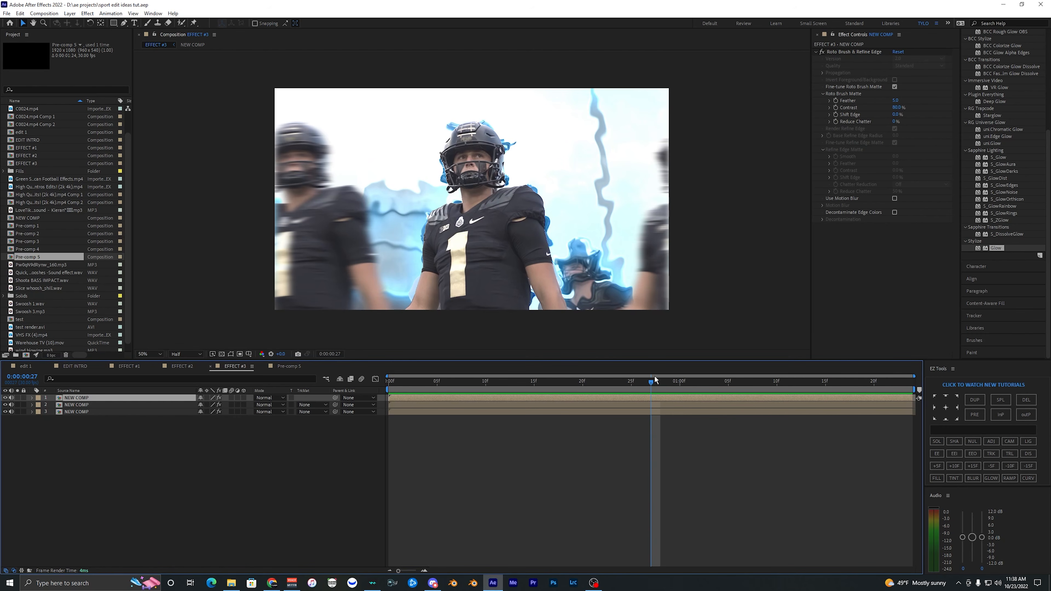
pyautogui.click(647, 404)
pyautogui.moveTo(647, 404); pyautogui.dragTo(519, 397)
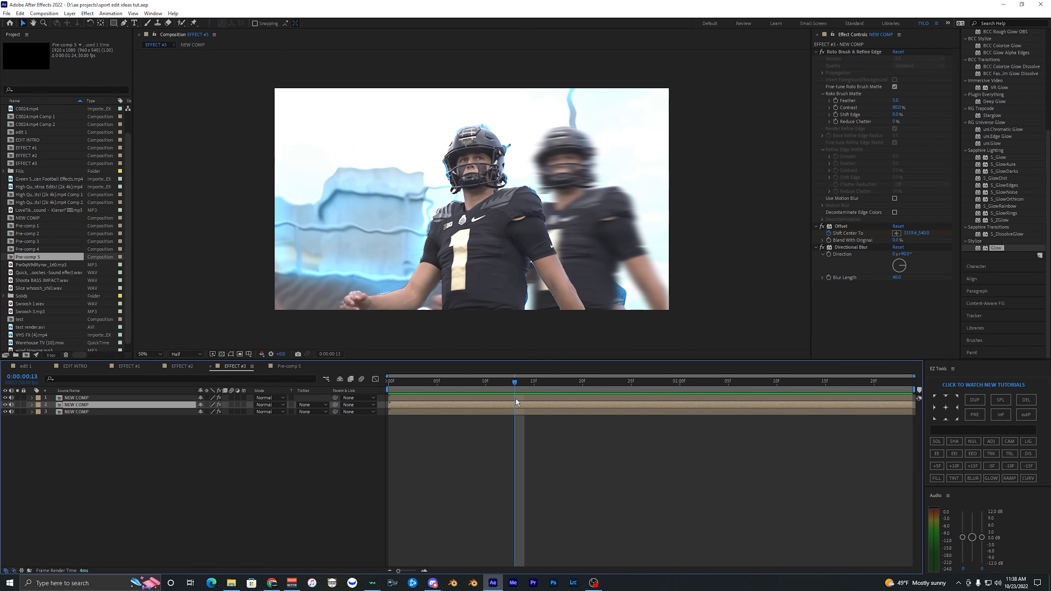
pyautogui.click(503, 411)
pyautogui.click(512, 406)
pyautogui.click(511, 397)
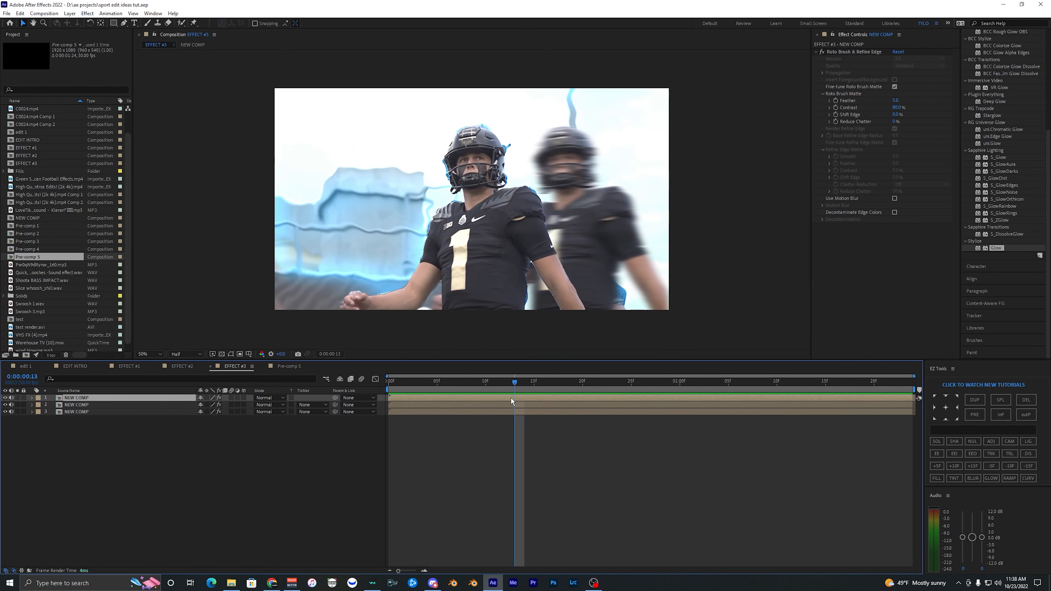
pyautogui.click(511, 404)
pyautogui.click(494, 416)
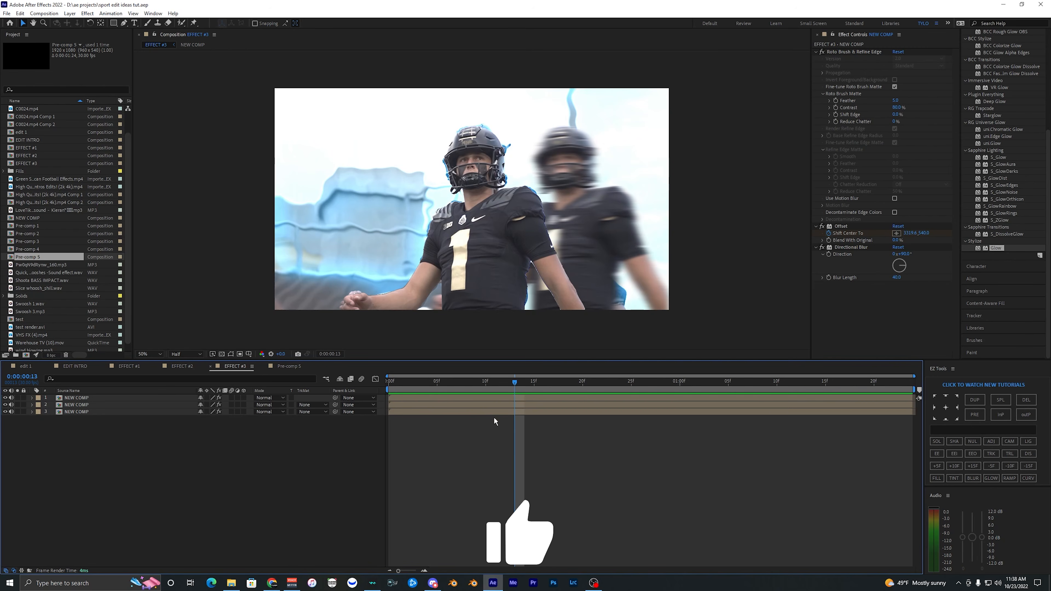
pyautogui.click(494, 407)
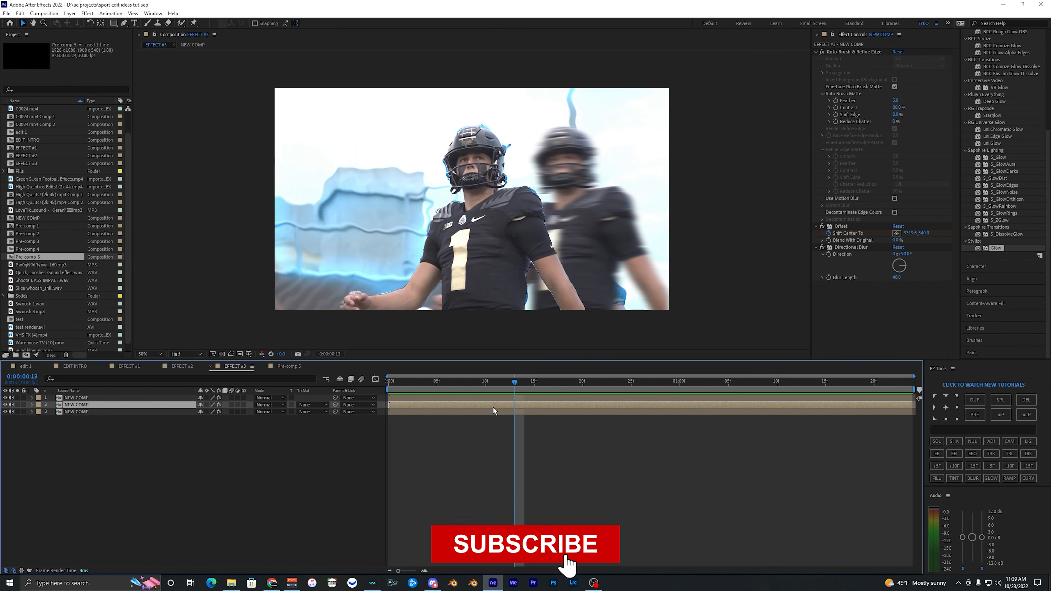
pyautogui.click(508, 416)
pyautogui.click(510, 403)
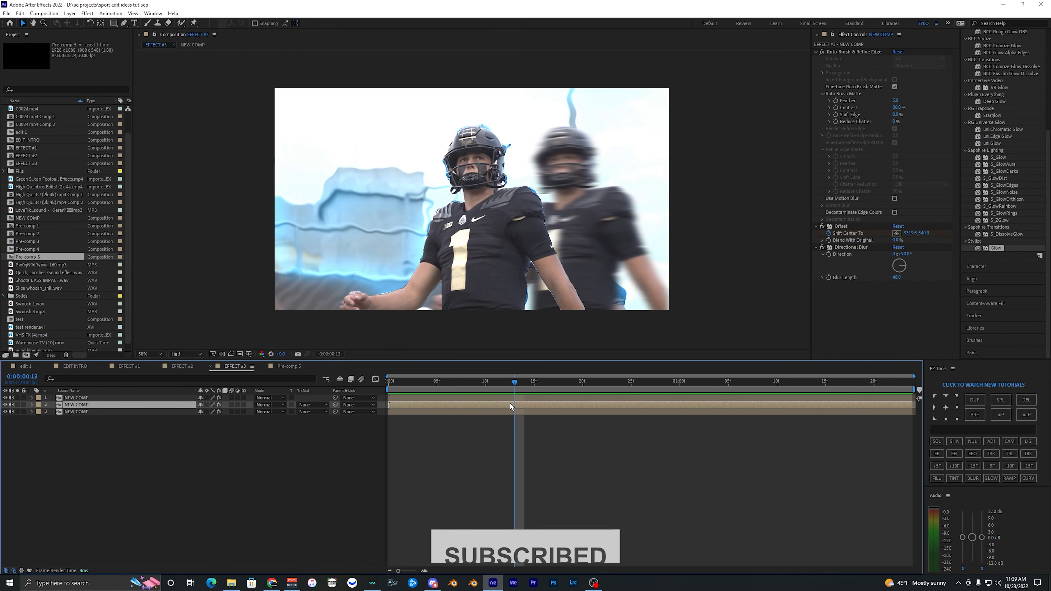
pyautogui.moveTo(514, 382)
pyautogui.mouseDown()
pyautogui.moveTo(377, 382)
pyautogui.moveTo(536, 381)
pyautogui.moveTo(507, 380)
pyautogui.mouseUp()
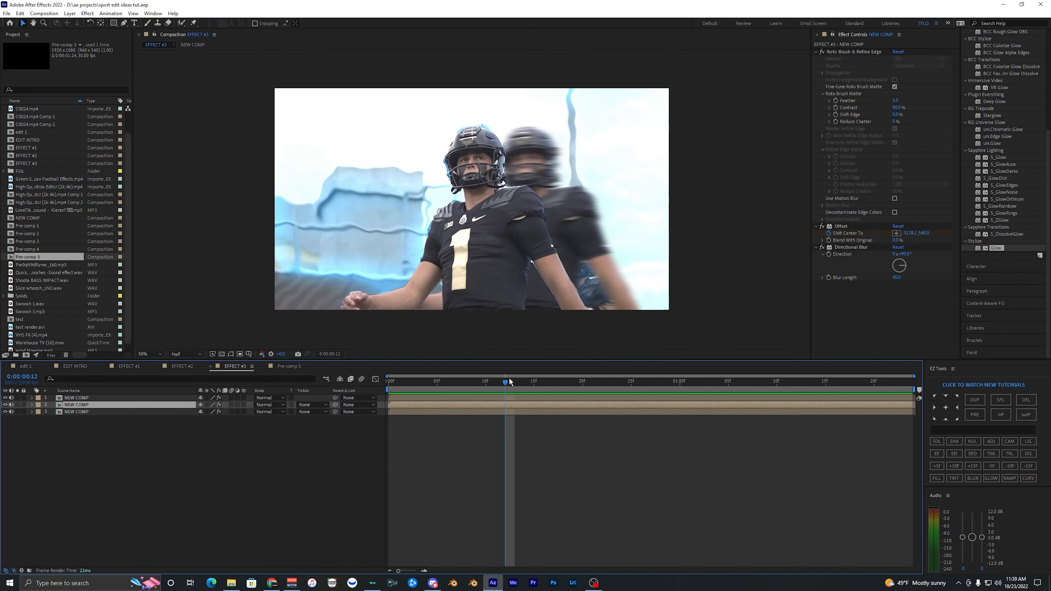
pyautogui.click(494, 410)
pyautogui.click(493, 399)
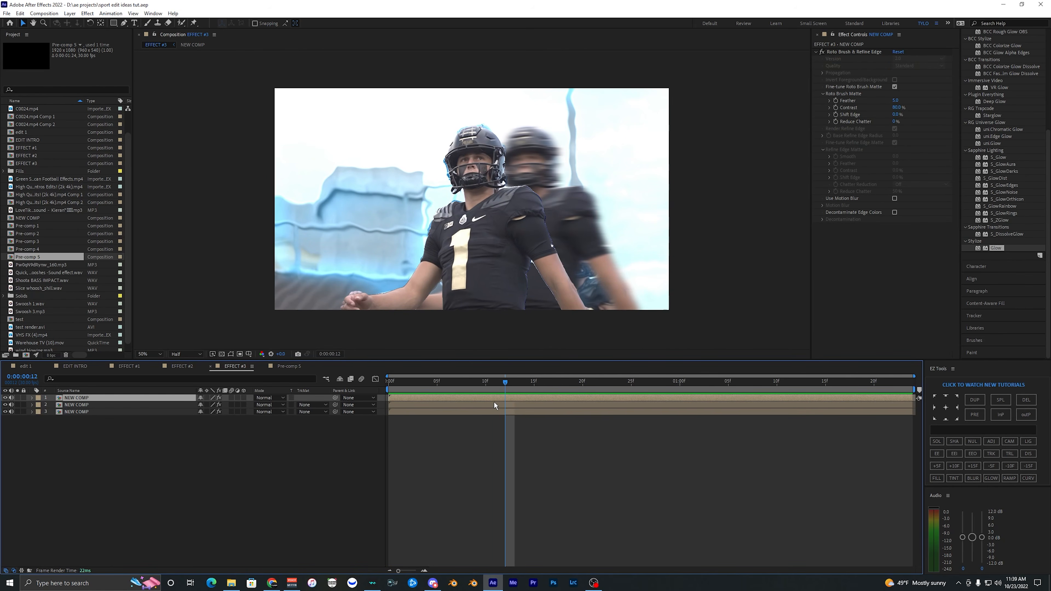